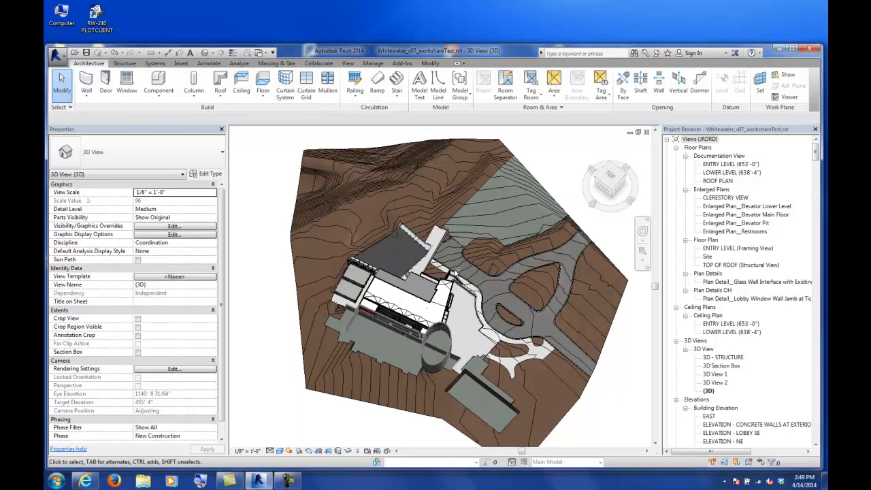
shift+middle_drag(545, 346, 392, 331)
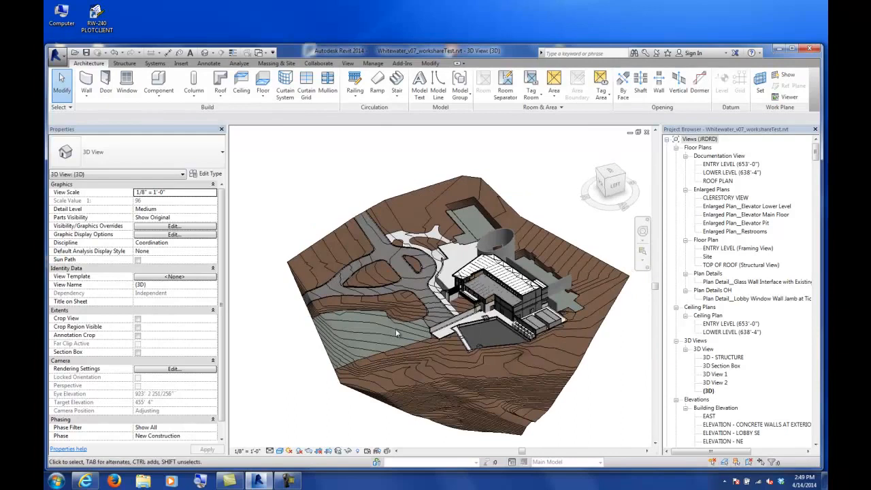
shift+middle_drag(527, 372, 542, 353)
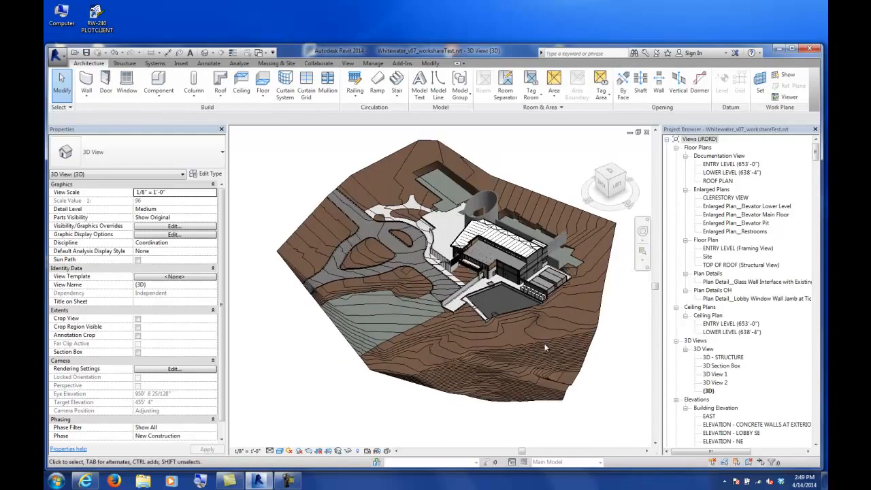
middle_drag(556, 246, 555, 260)
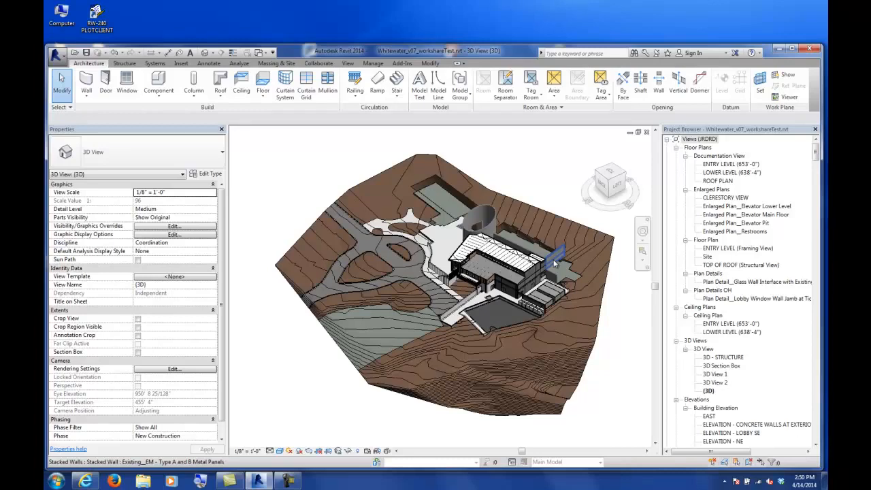
Enable worksharing with the default Shared Levels and Grids and Workset1 worksets, and accept the workset list
click(318, 64)
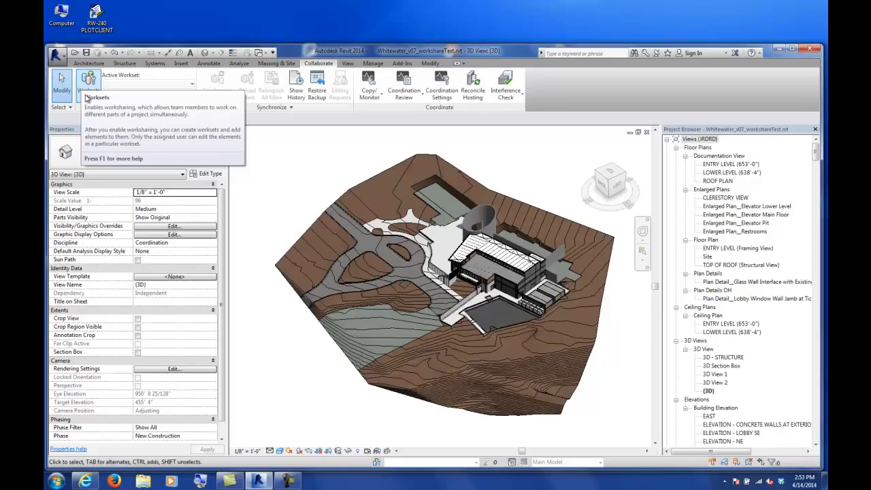
click(90, 90)
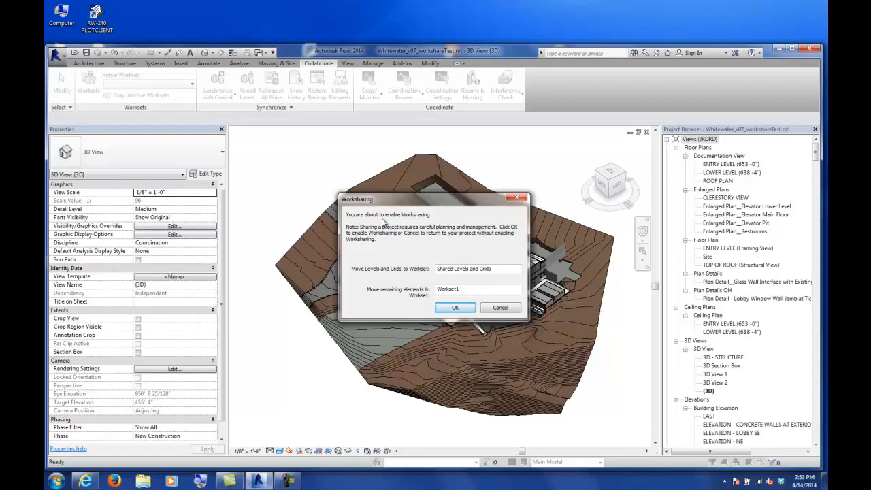
click(455, 308)
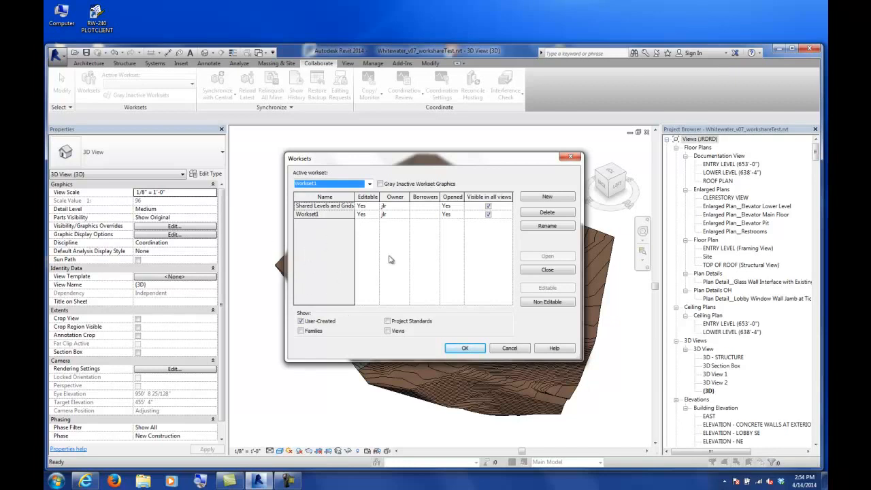
click(467, 351)
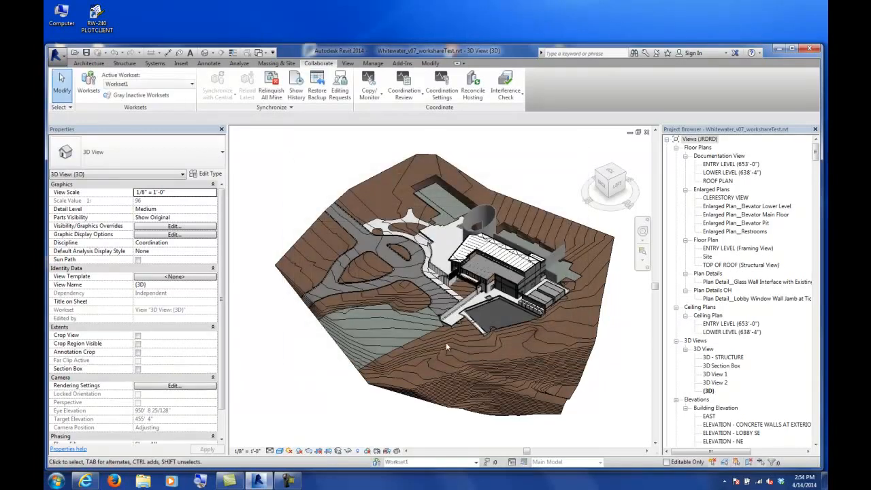
Review the central model save option and save the project in the classes folder as Whitewater_v07_workshareTest_Central.rvt
click(58, 57)
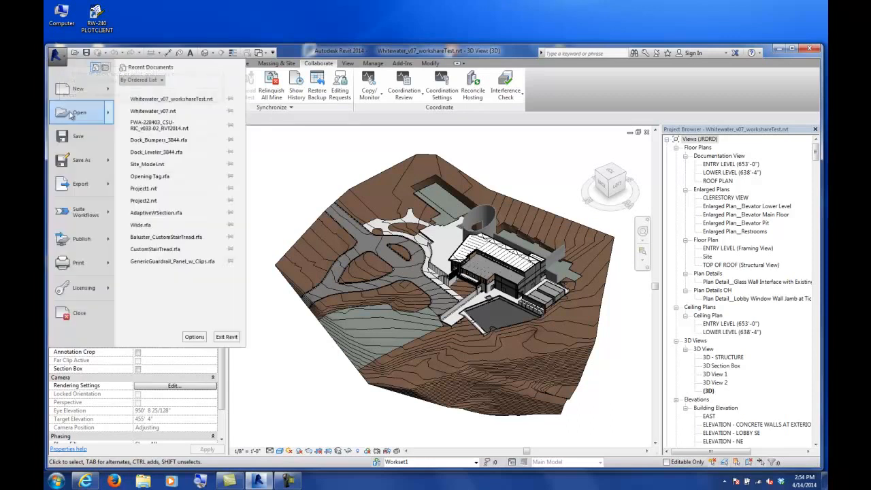
mouse_move(78, 161)
click(143, 106)
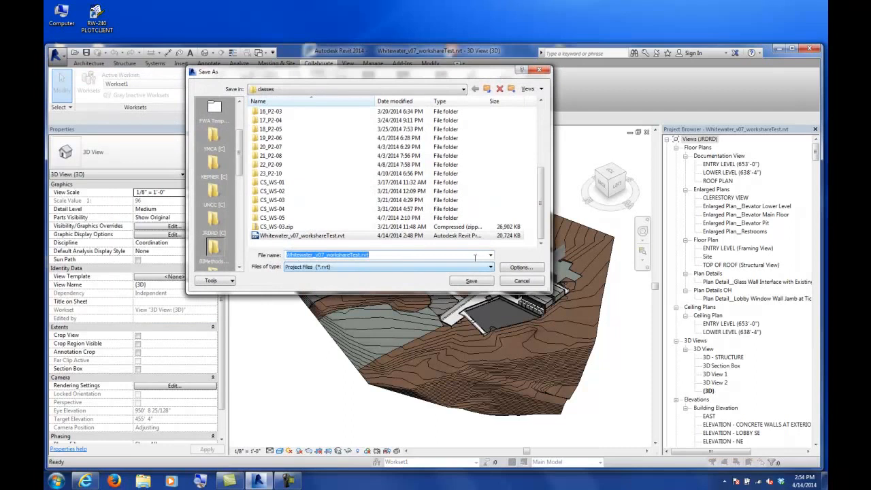
click(527, 268)
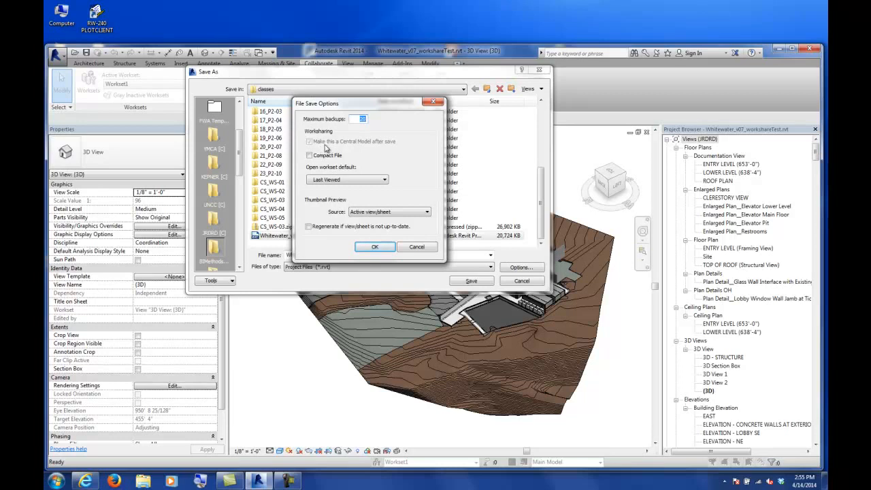
click(412, 247)
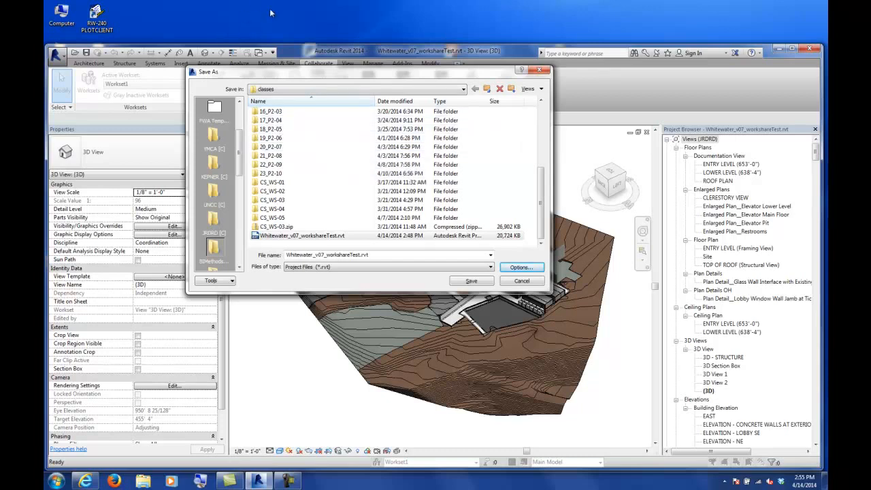
double_click(352, 256)
click(361, 256)
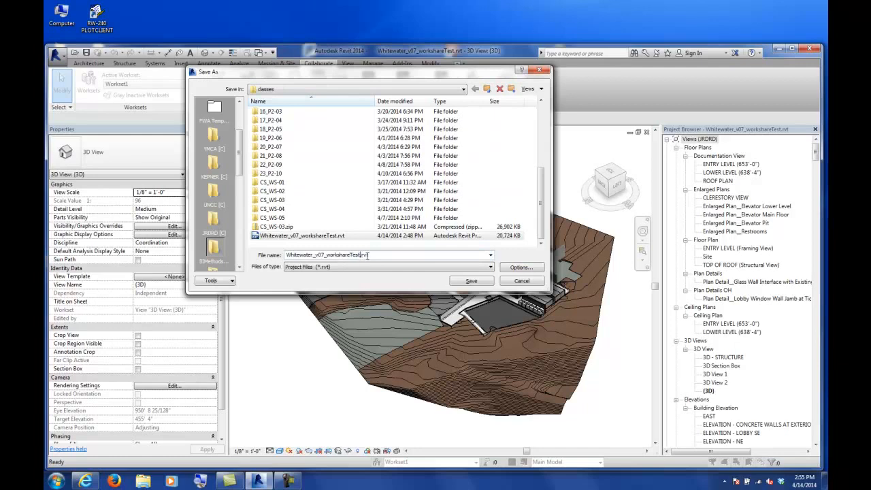
text(_Central)
key(Return)
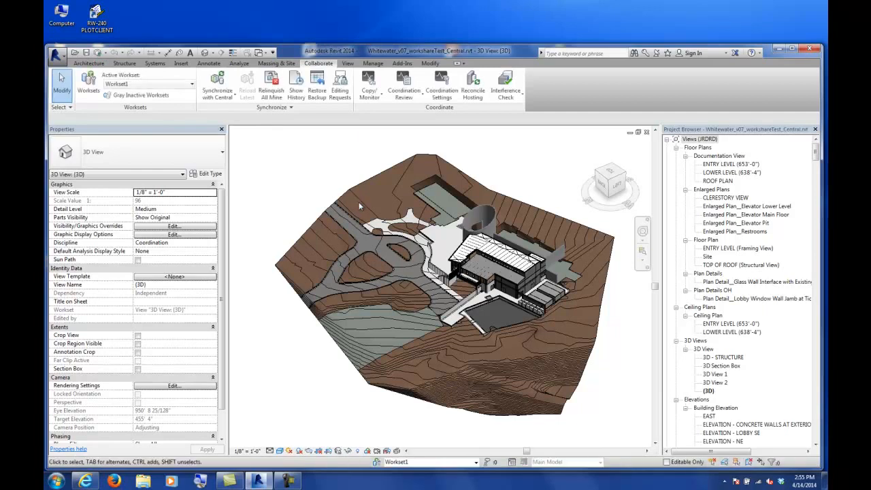
Close the central model and open Whitewater_v07_workshareTest_Central.rvt from the classes folder with Create New Local enabled
click(64, 58)
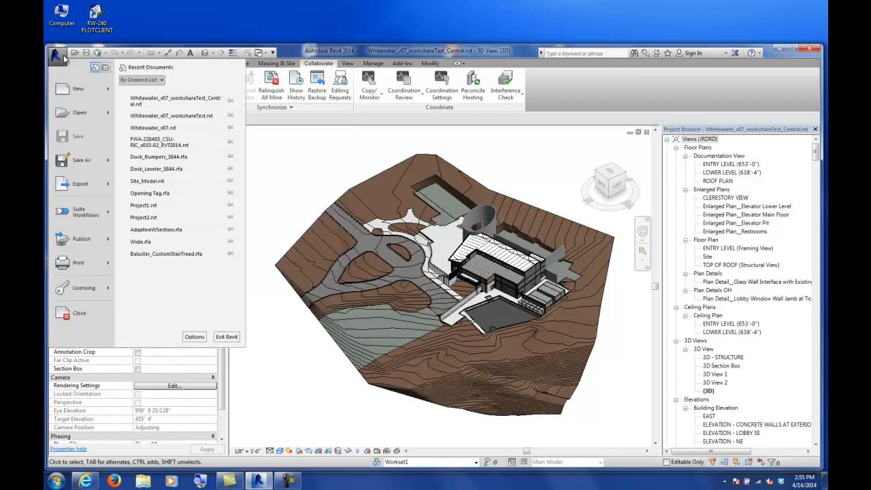
click(79, 314)
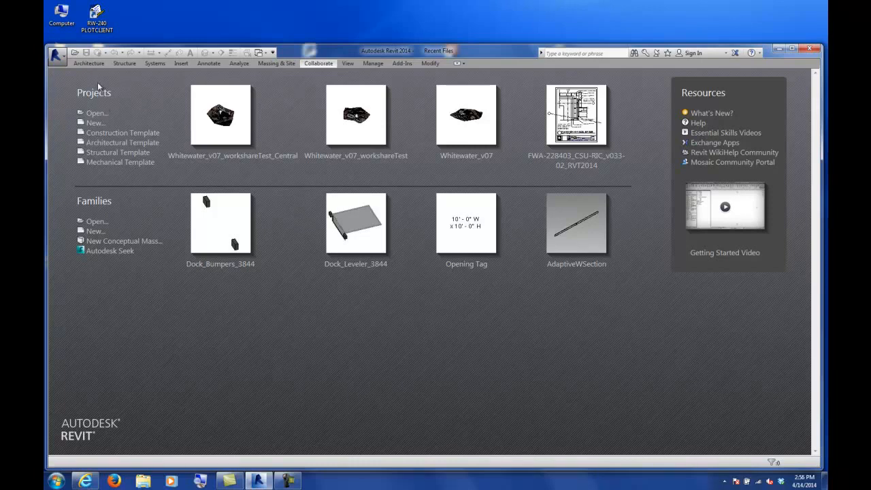
click(96, 113)
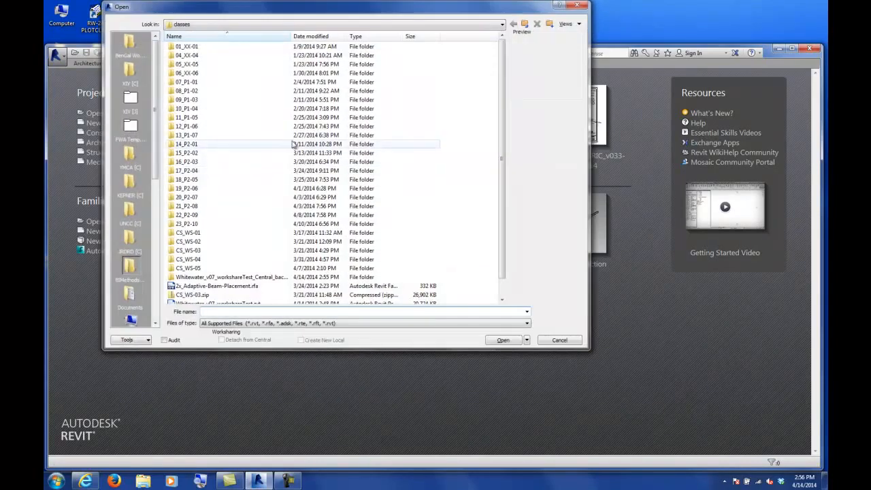
scroll(327, 259, down, 1)
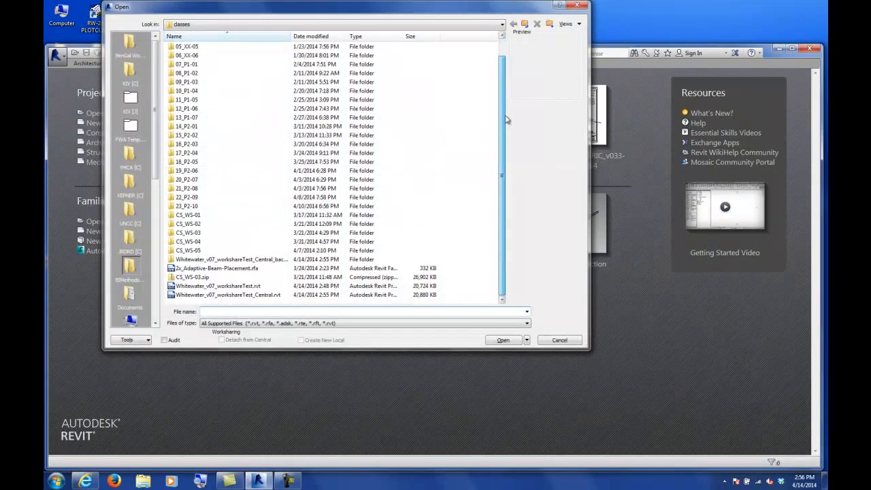
click(264, 296)
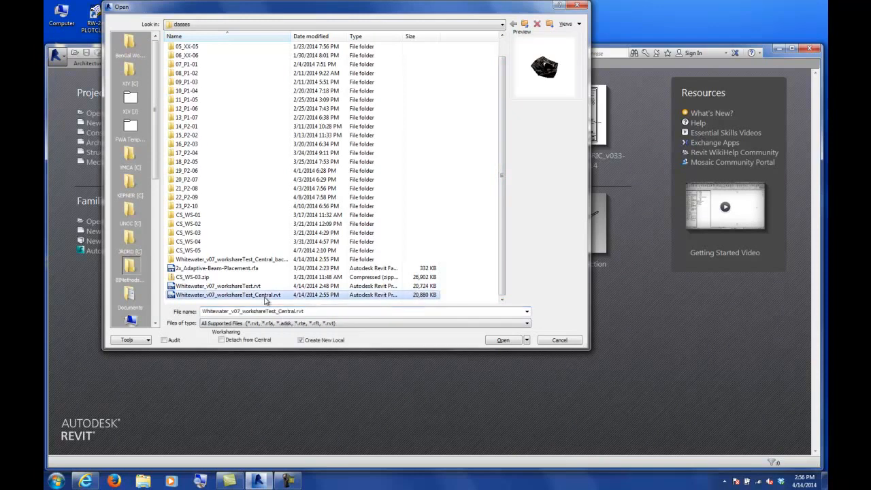
click(300, 340)
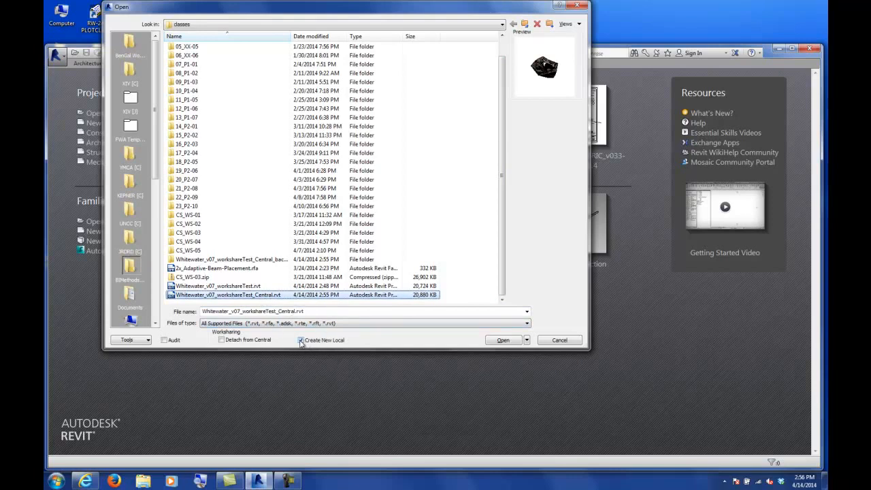
key(ctrl)
key(ctrl)
key(ctrl)
key(ctrl)
key(ctrl)
key(ctrl)
key(ctrl)
key(ctrl)
key(ctrl)
key(ctrl)
key(ctrl)
key(ctrl)
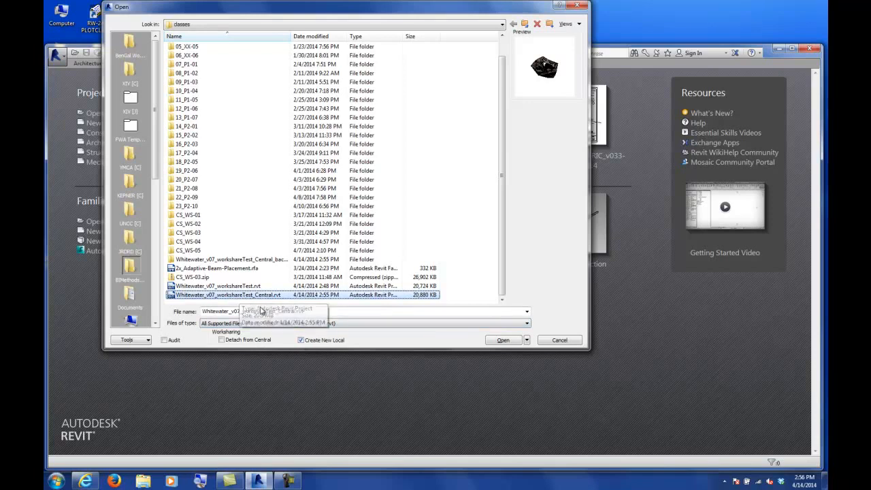
click(499, 341)
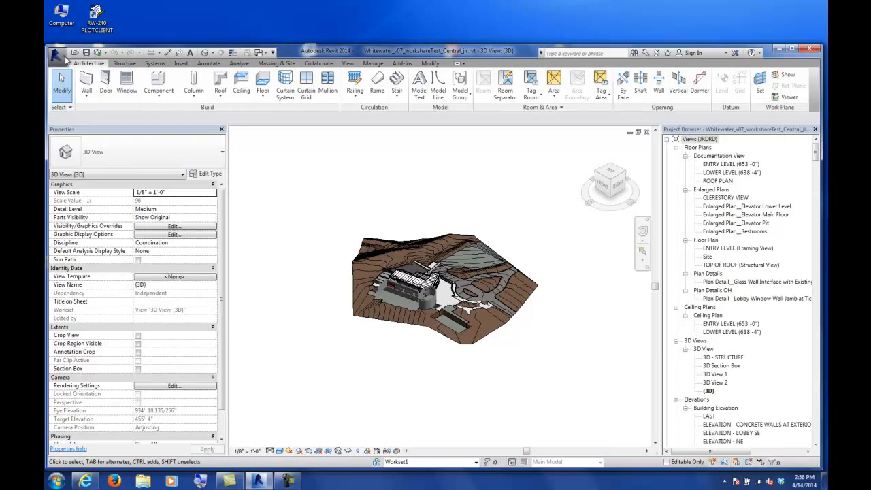
Check the local copy's file name and save folder in the Save As dialog, using the screen magnifier at 200%
click(57, 57)
mouse_move(90, 161)
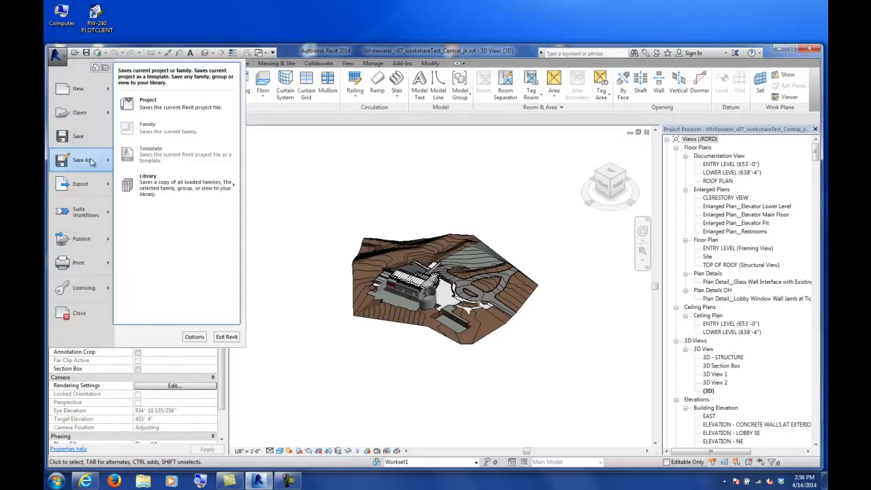
click(158, 105)
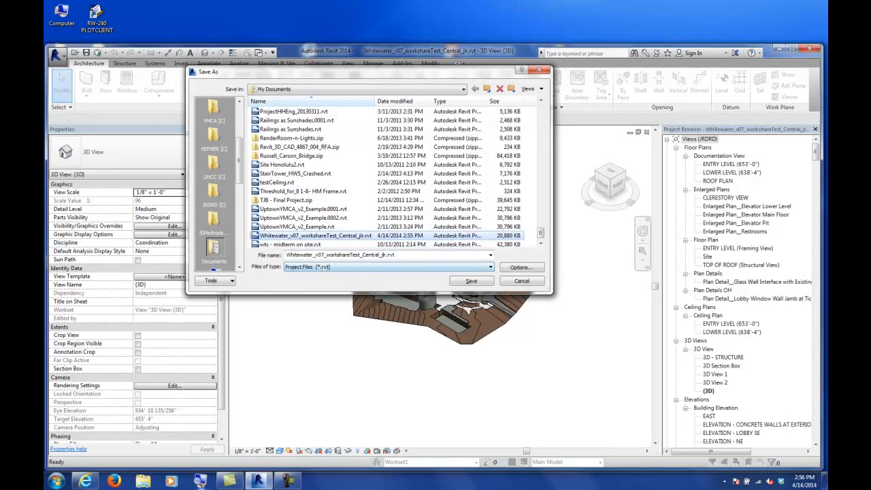
key(super+plus)
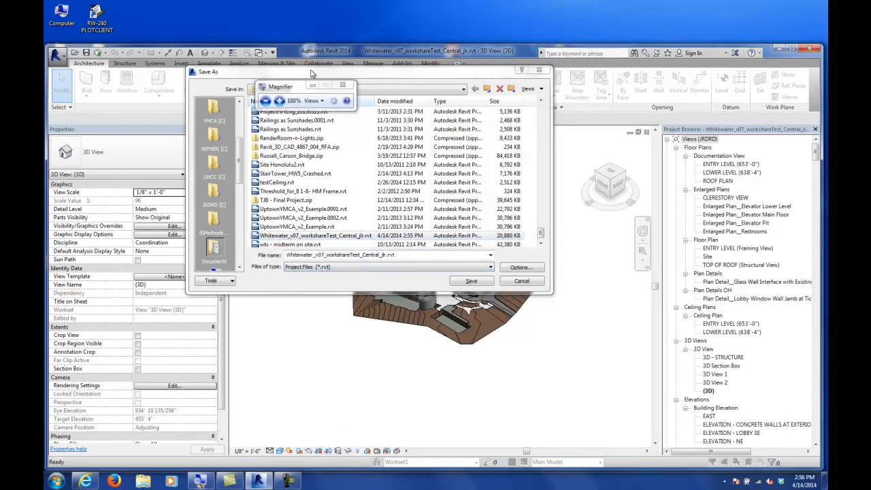
click(279, 100)
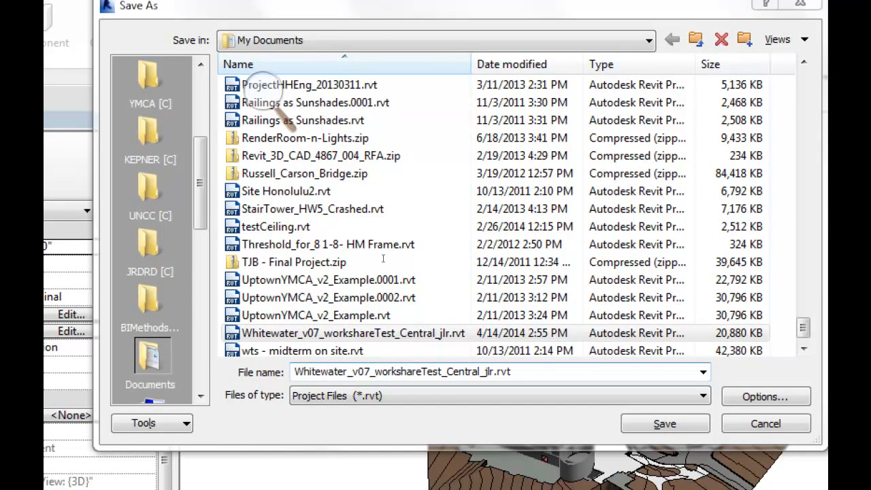
key(Tab)
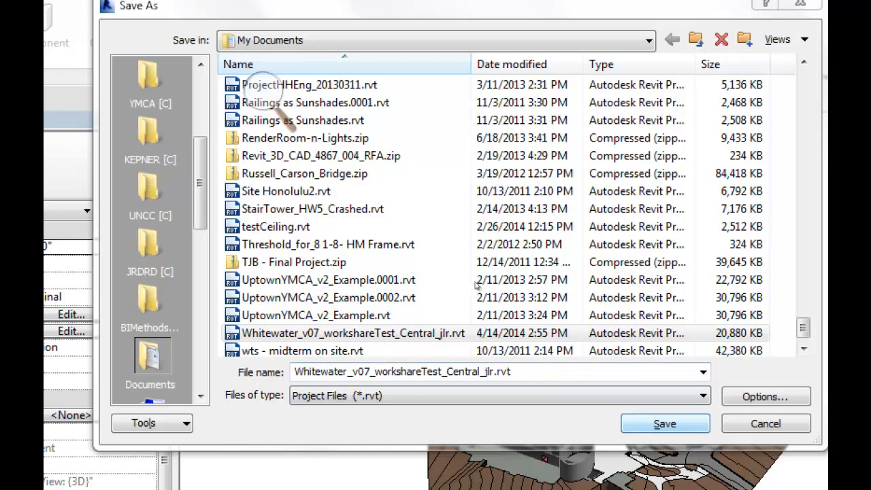
key(Return)
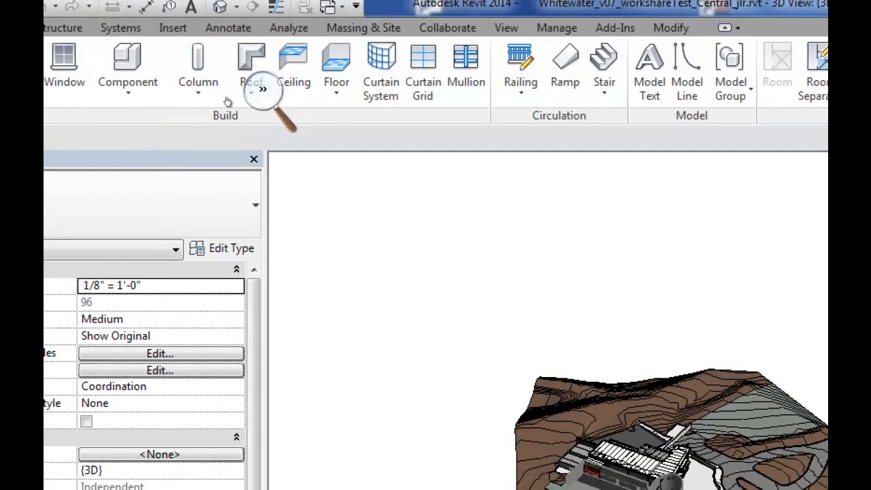
click(256, 101)
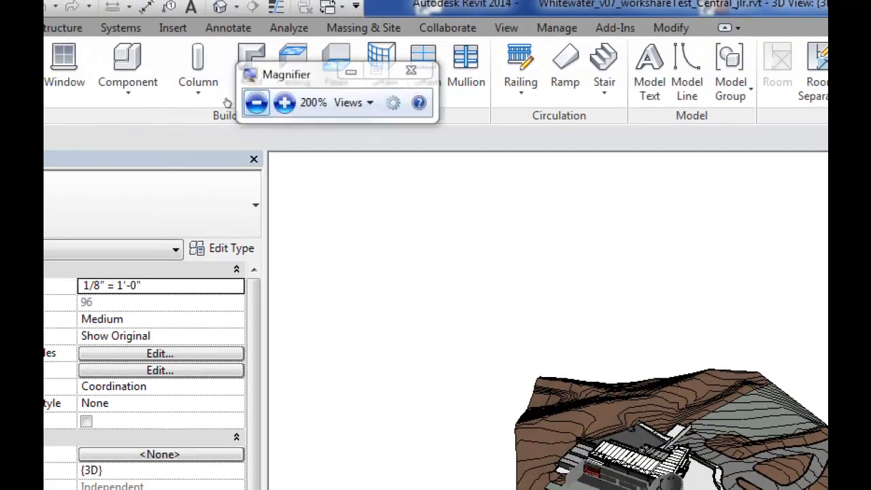
click(256, 102)
click(299, 84)
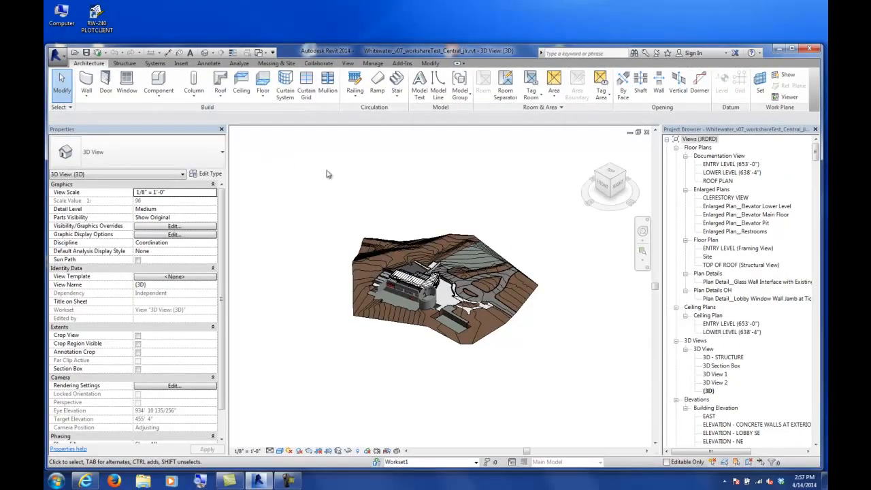
Open the ENTRY LEVEL (653'-0") documentation floor plan and move the type B wall of Office 202 slightly outward, enlarging the room
double_click(733, 165)
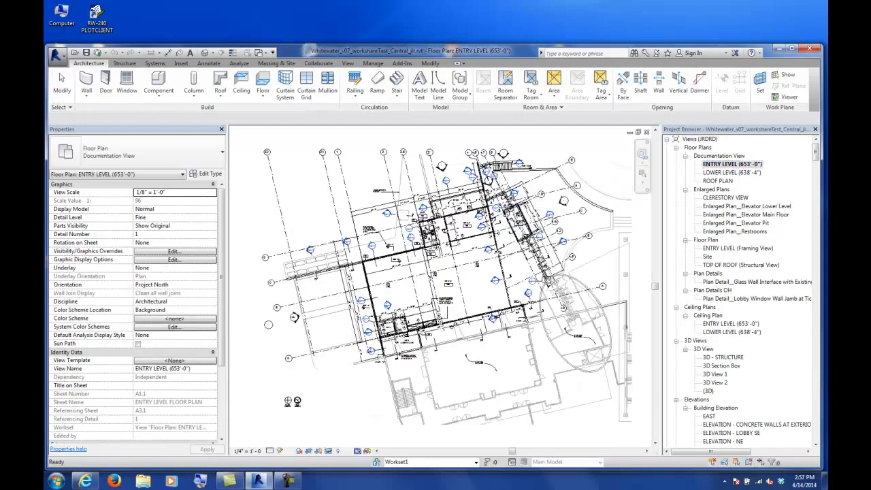
scroll(415, 222, up, 5)
scroll(433, 230, up, 2)
middle_drag(435, 185, 511, 286)
middle_drag(370, 208, 501, 379)
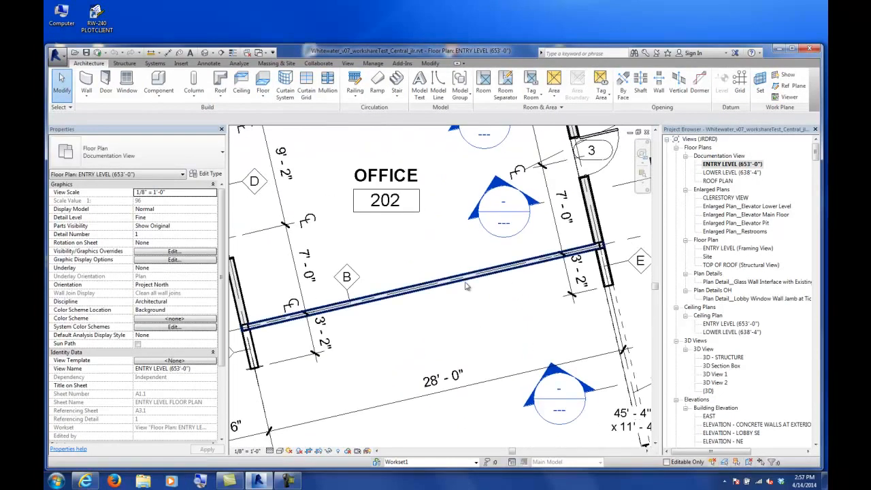
click(441, 295)
key(m)
key(v)
click(394, 292)
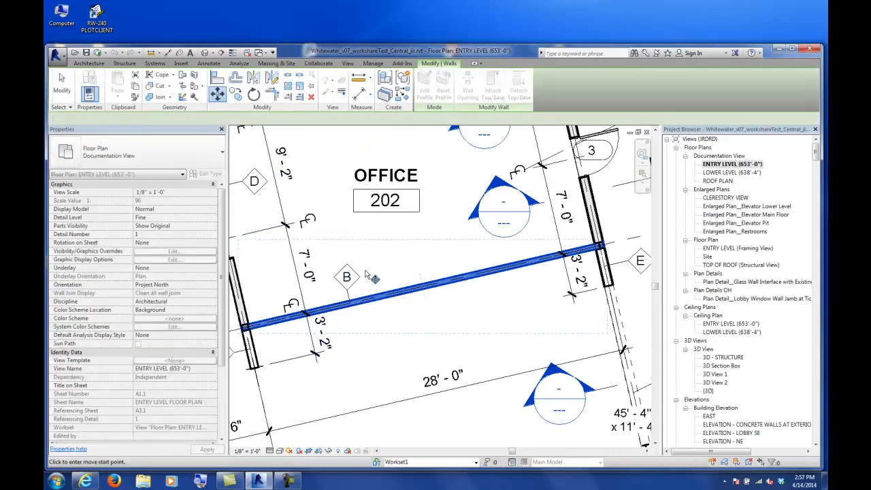
click(398, 309)
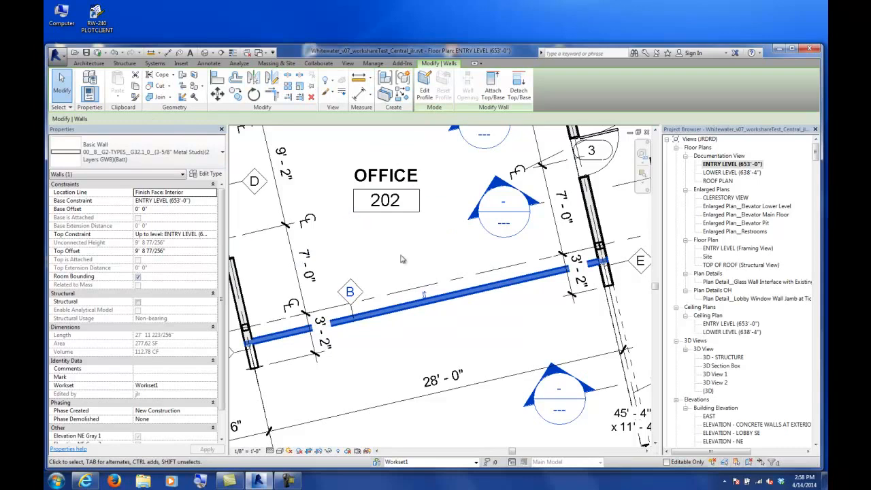
Save the local project file and deselect the wall
scroll(400, 243, down, 2)
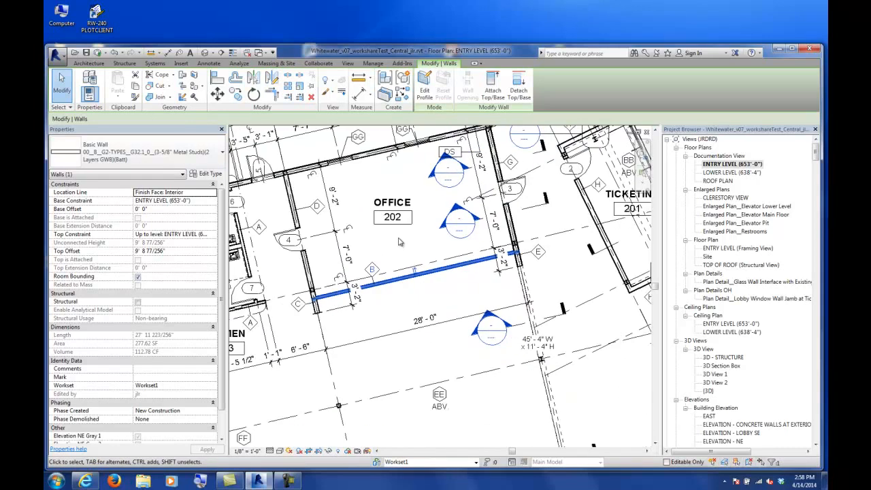
click(87, 54)
click(239, 190)
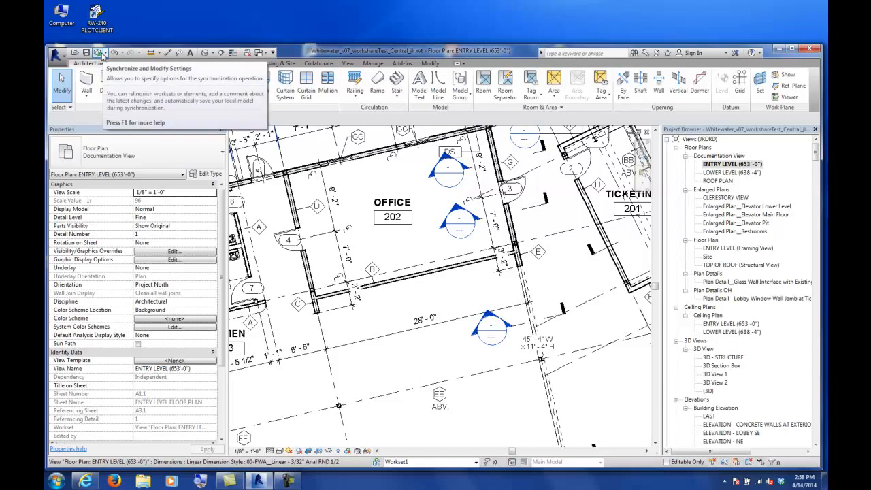
Synchronize with the central model, saving the local file before and after synchronizing, and save the local project file again
click(98, 53)
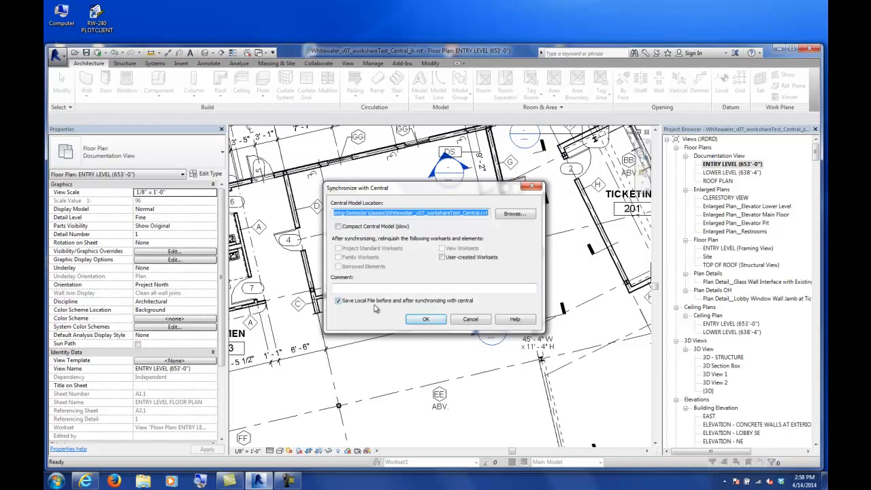
click(422, 319)
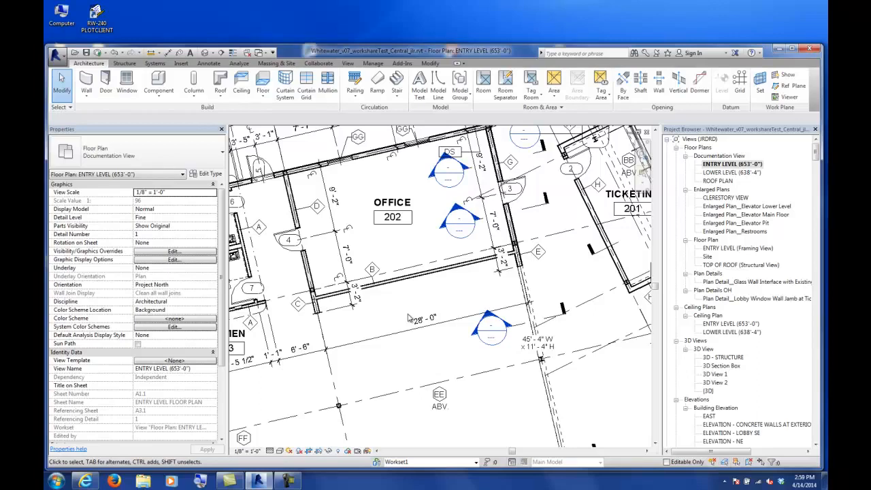
click(408, 275)
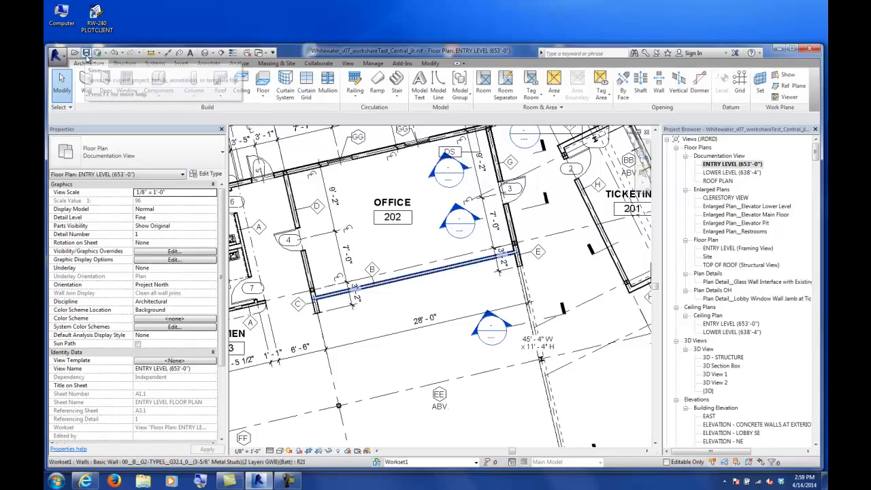
click(87, 53)
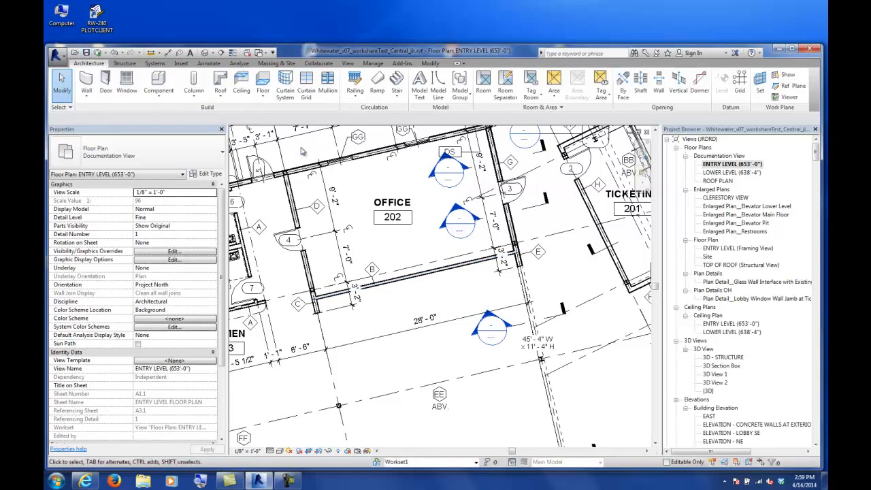
Close the local project file and relinquish its elements and worksets
click(56, 54)
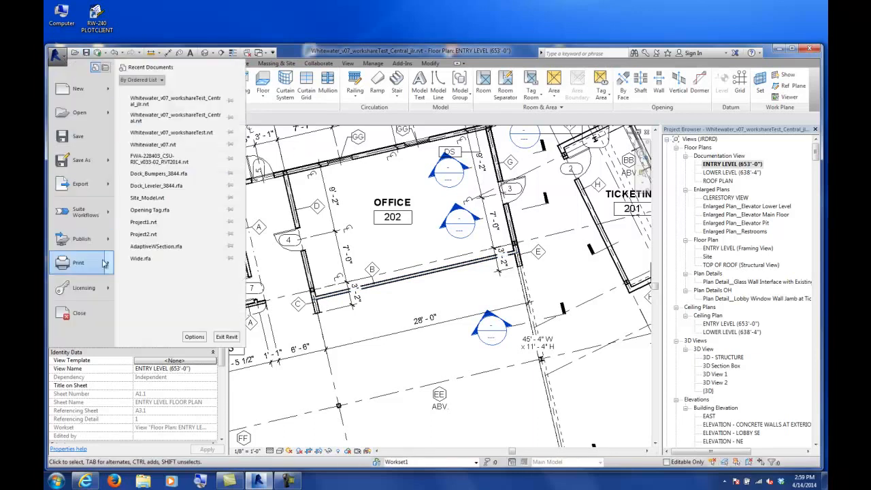
click(79, 313)
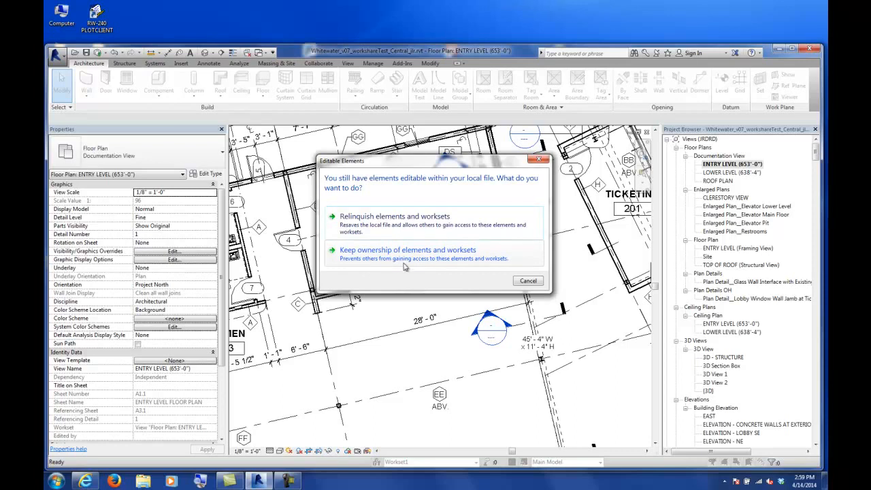
click(357, 217)
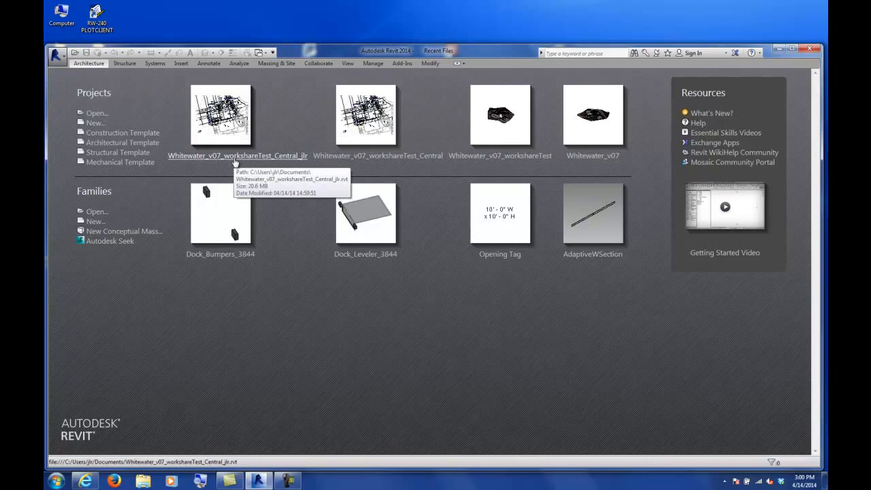
Reopen the local copy from the recent projects and close it again
click(235, 160)
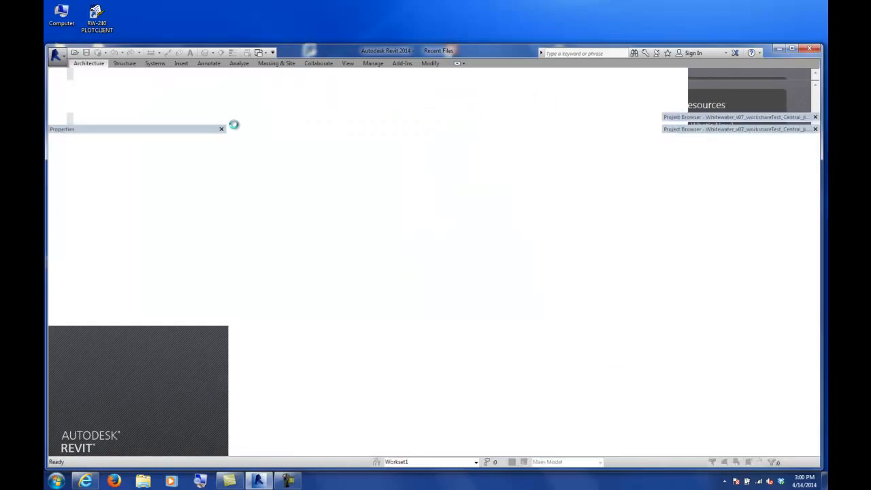
click(57, 55)
click(79, 313)
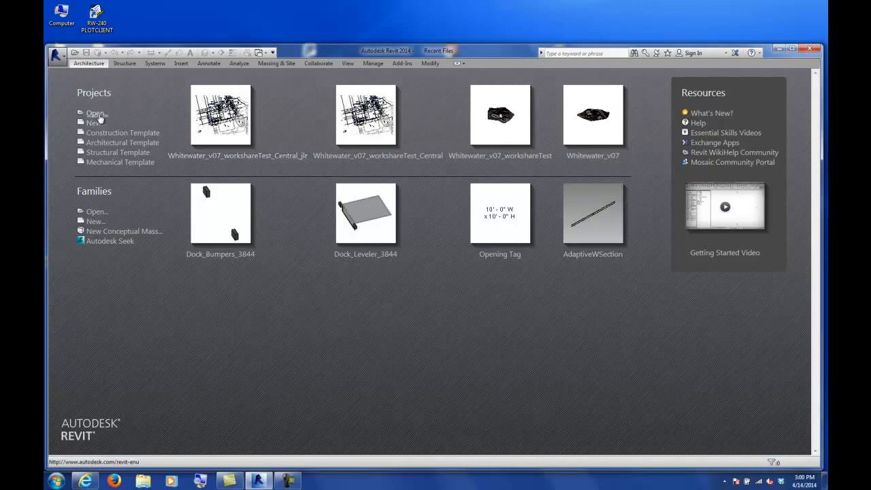
Browse My Documents for the local Whitewater copy to open, sorting the files by date modified
click(96, 114)
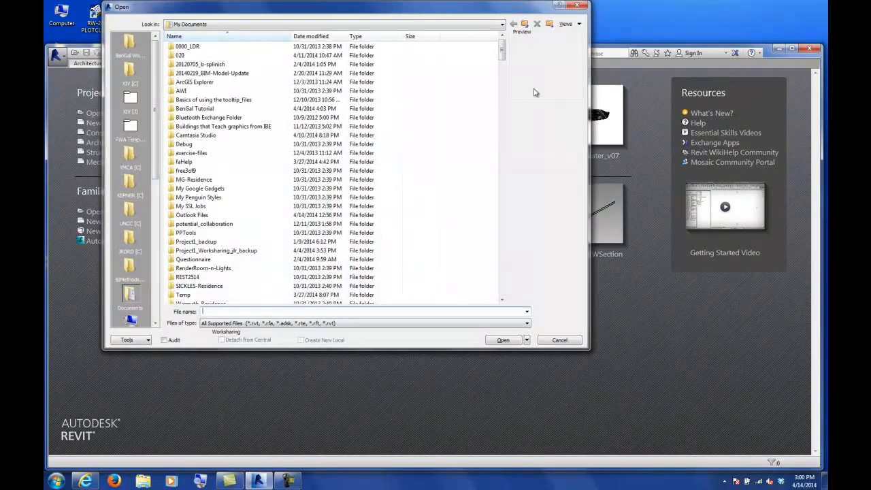
drag(502, 52, 504, 295)
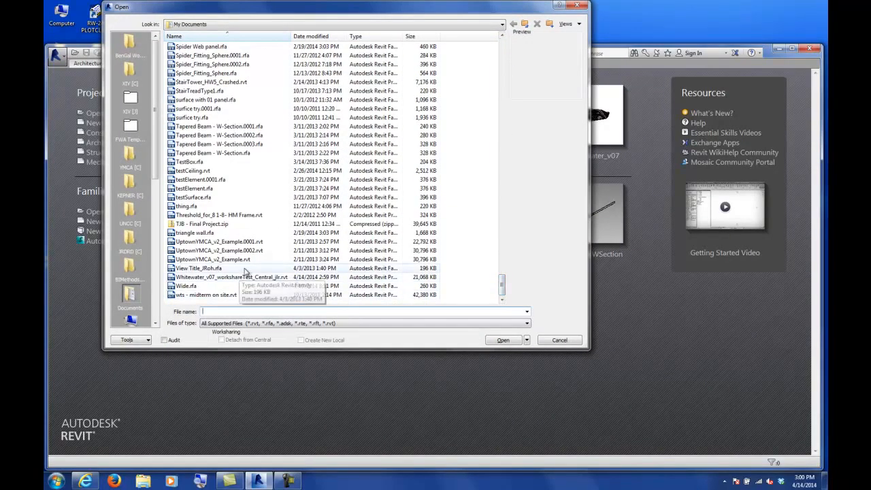
click(311, 36)
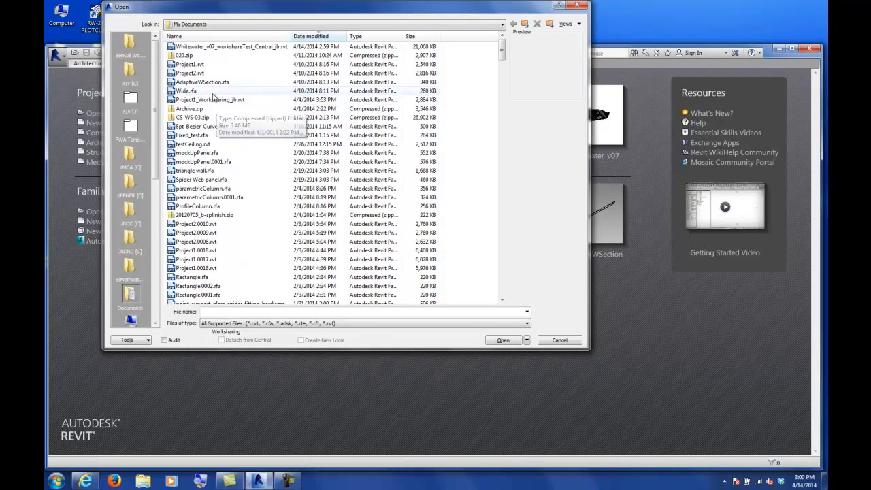
scroll(258, 197, down, 4)
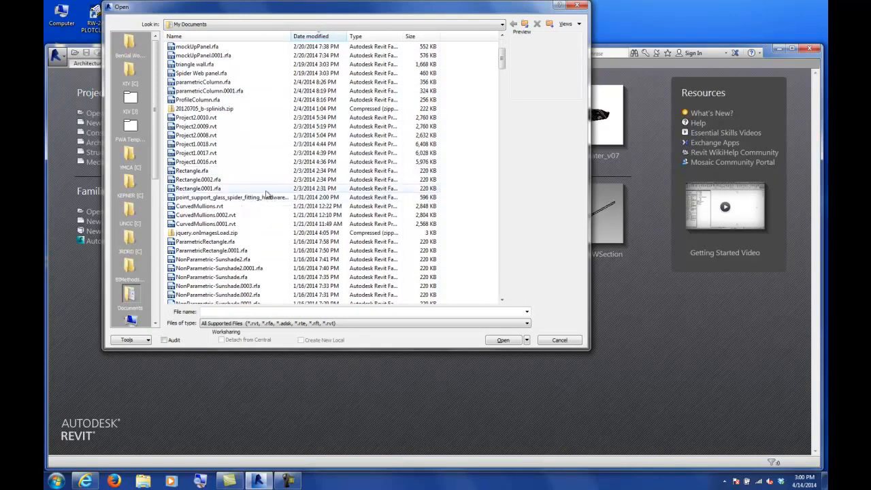
scroll(260, 197, up, 4)
click(325, 37)
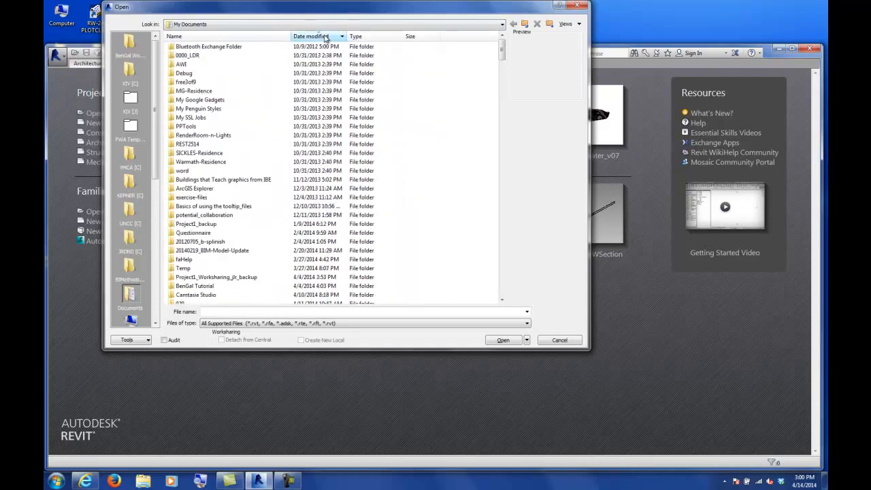
Check the worksharing open options for Whitewater_v07_workshareTest_Central.rvt in the classes folder, and cancel without opening it
click(129, 266)
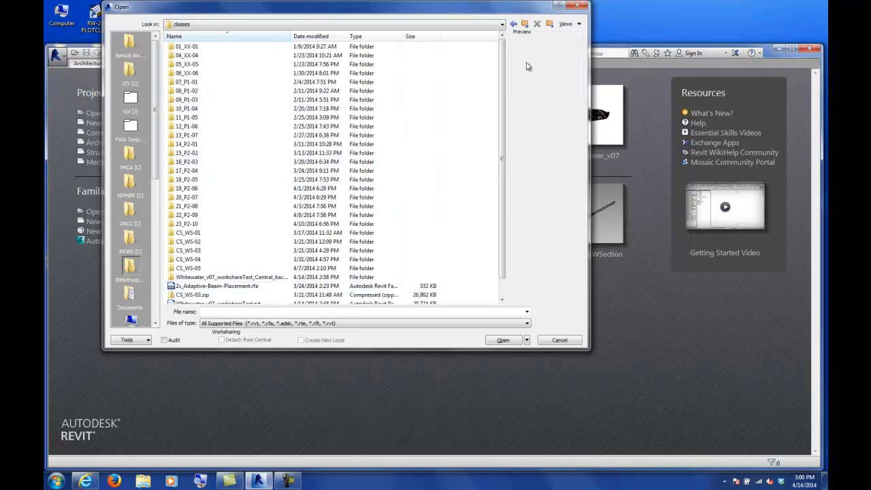
scroll(408, 194, down, 1)
click(262, 294)
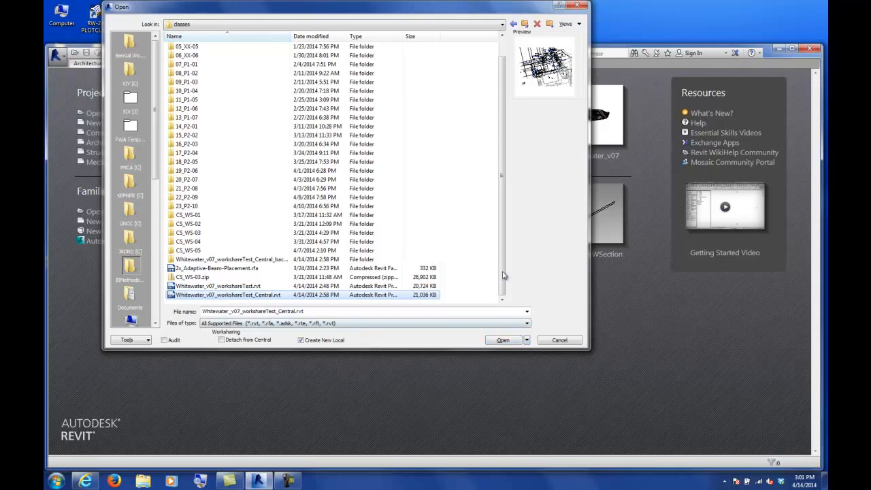
click(559, 339)
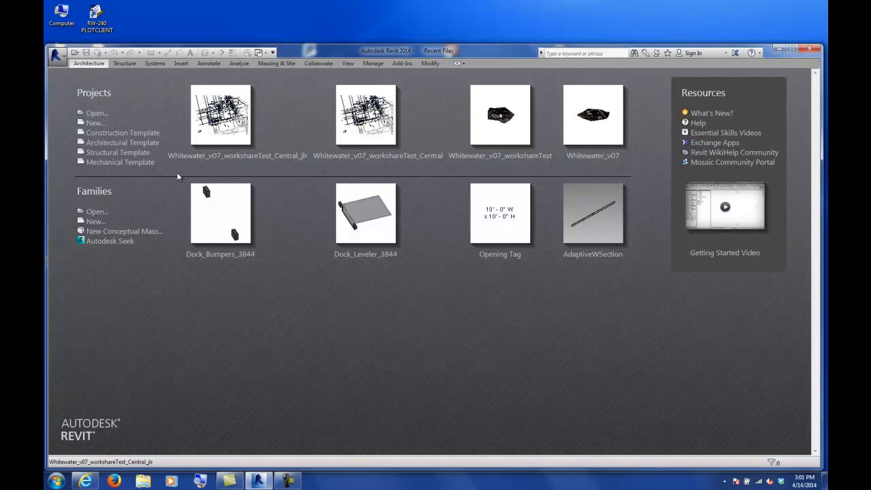
Open Whitewater_v07_workshareTest_Central.rvt from the classes folder with Create New Local off and Detach from Central on, discarding the worksets
click(95, 113)
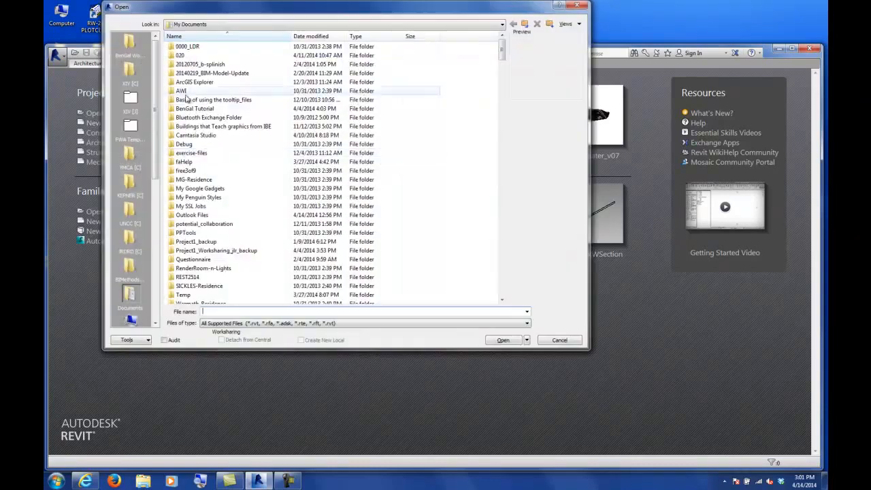
click(130, 267)
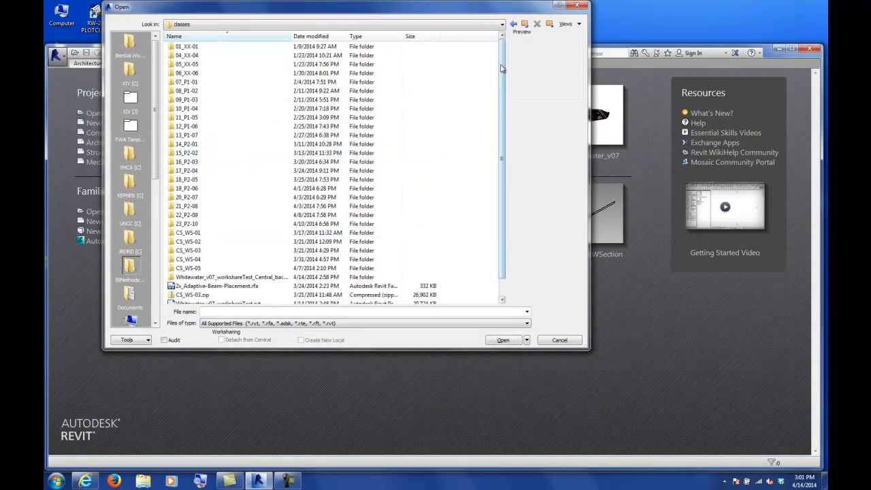
scroll(478, 94, down, 1)
click(234, 294)
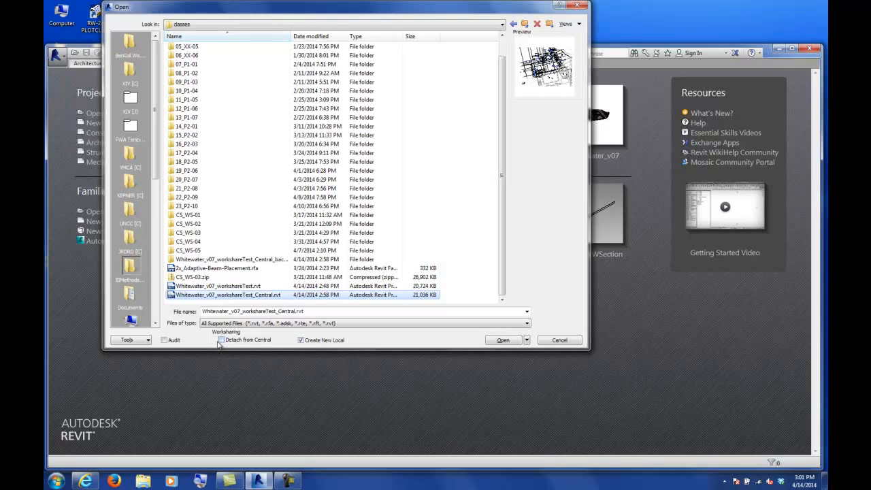
click(301, 340)
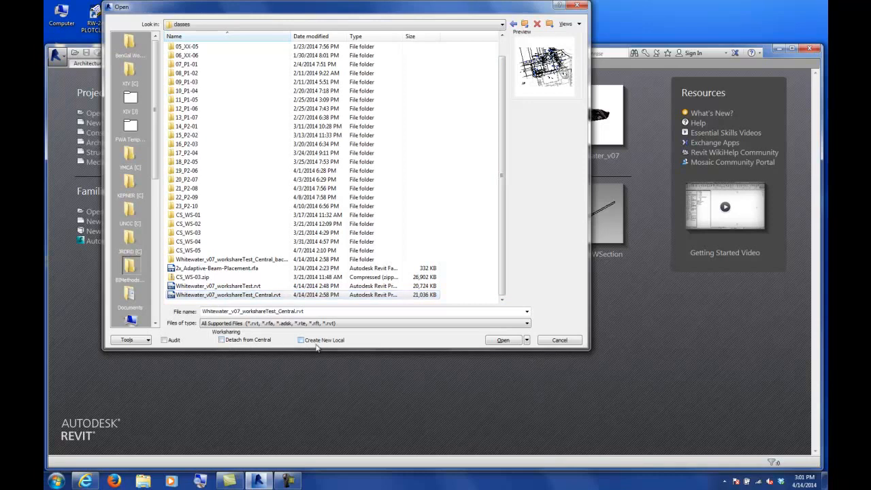
click(222, 340)
click(502, 342)
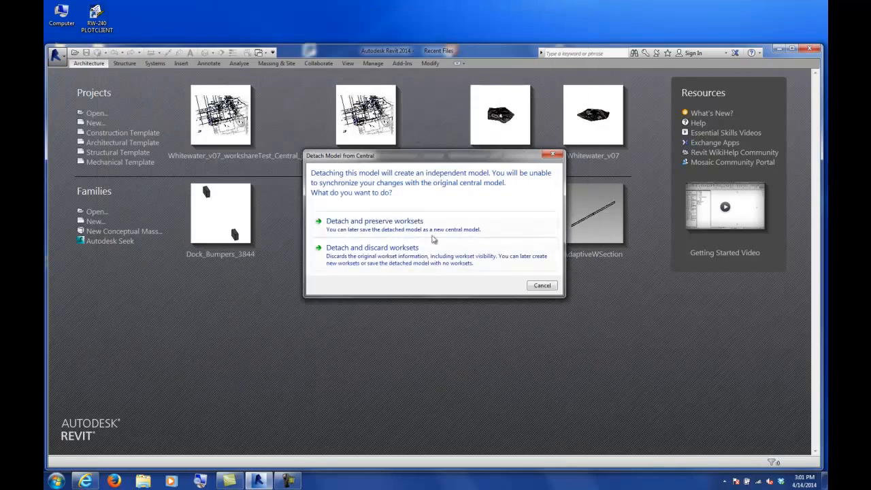
click(357, 255)
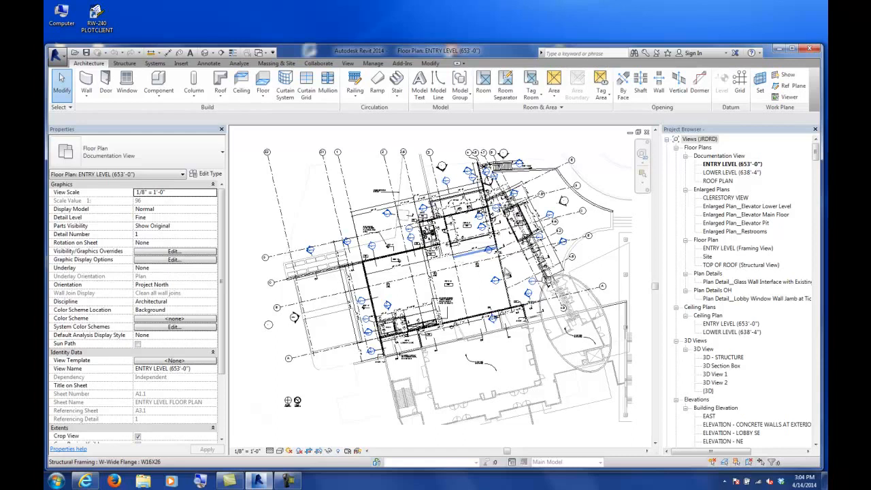
click(85, 481)
click(218, 20)
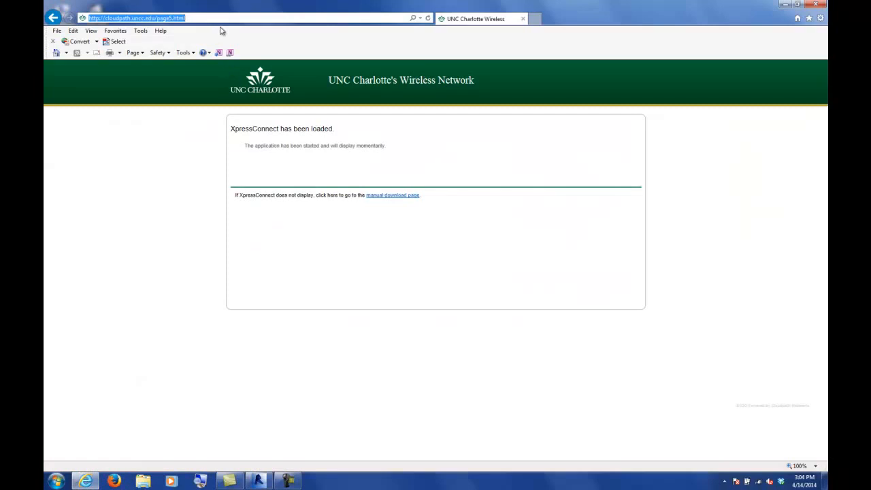
text(www.jrohdesign.com/)
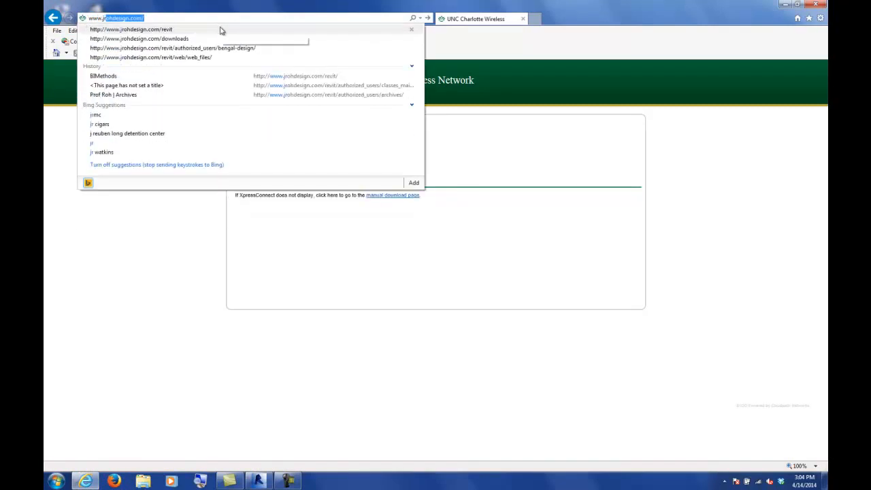
click(167, 29)
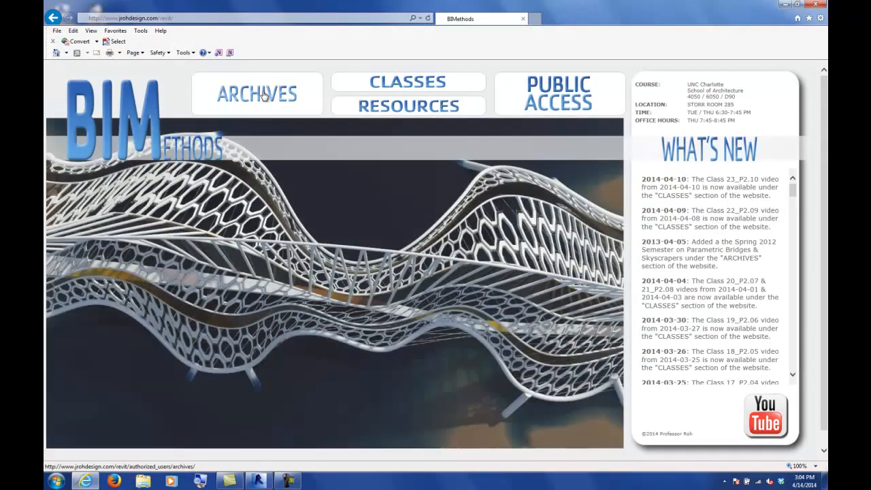
Open the archived 2012 Summer Semester Solar Decathlon Workshops and find Workshop 08 on templates, worksharing and collaboration
click(264, 95)
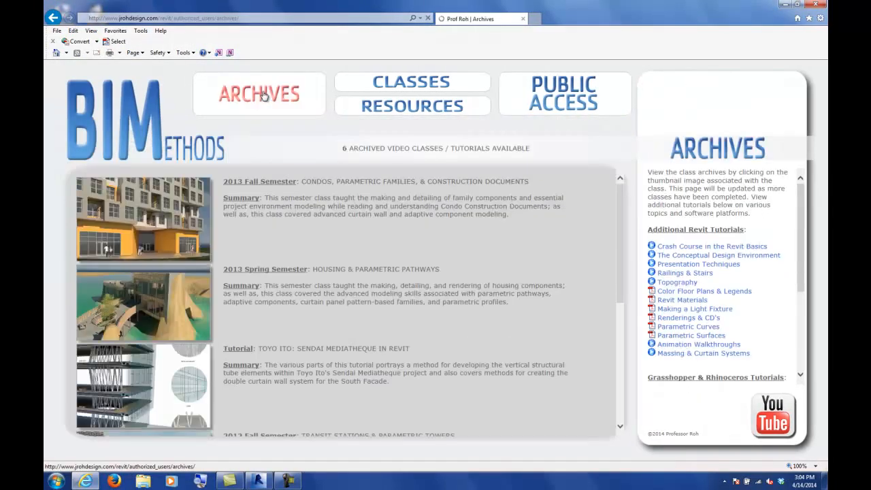
drag(619, 197, 621, 318)
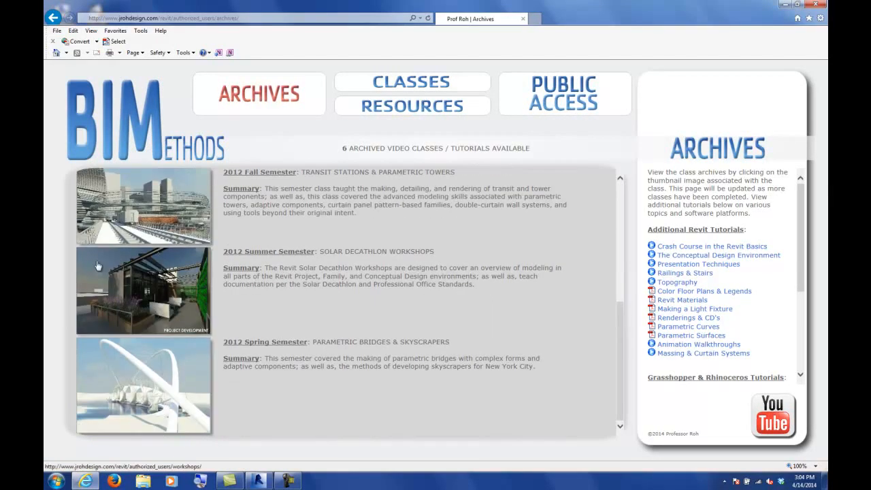
click(160, 282)
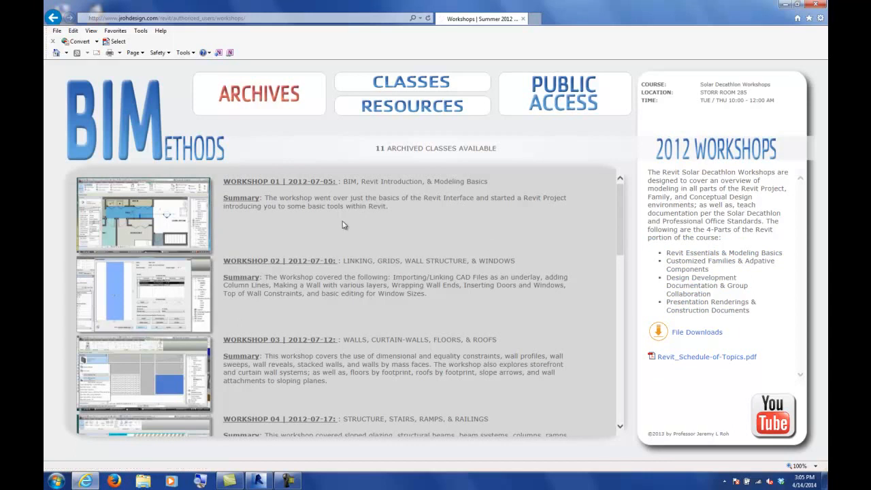
scroll(344, 224, down, 10)
scroll(344, 224, down, 3)
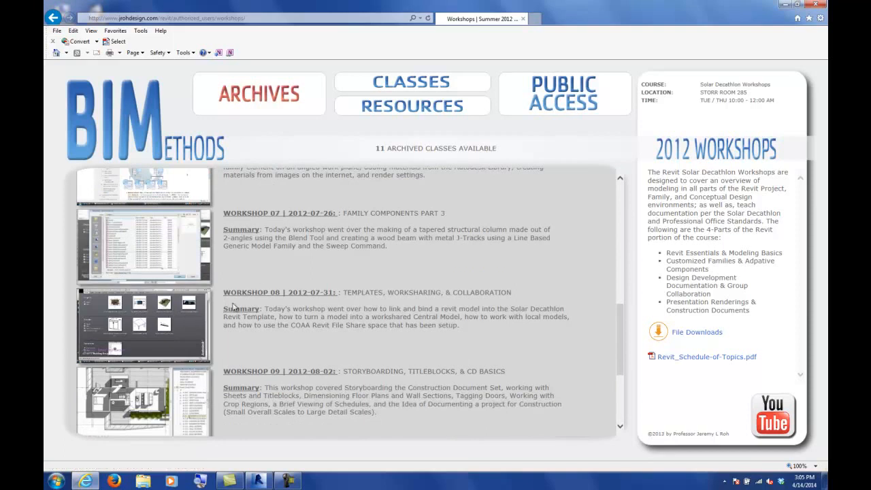
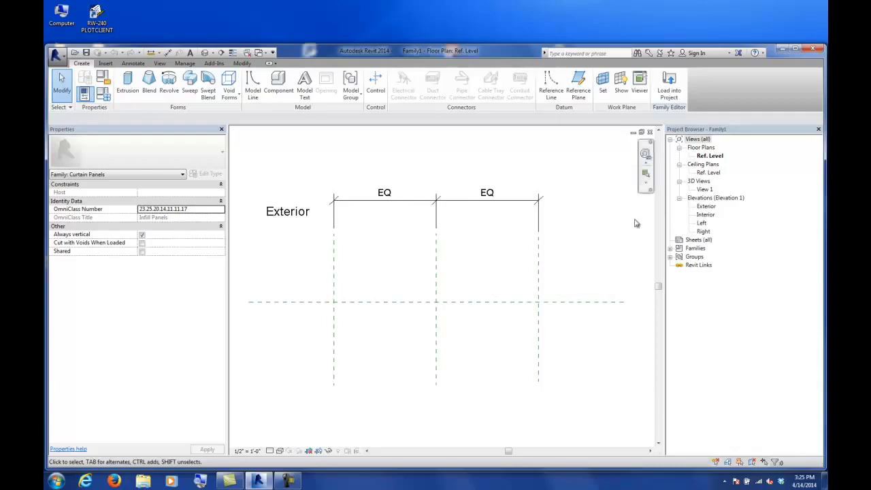
Open the Exterior elevation view of the curtain panel family
double_click(706, 207)
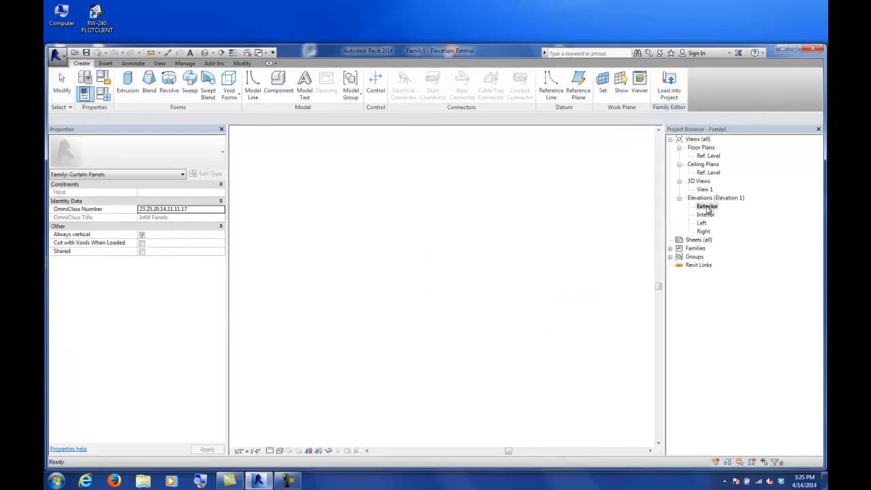
middle_drag(566, 271, 480, 313)
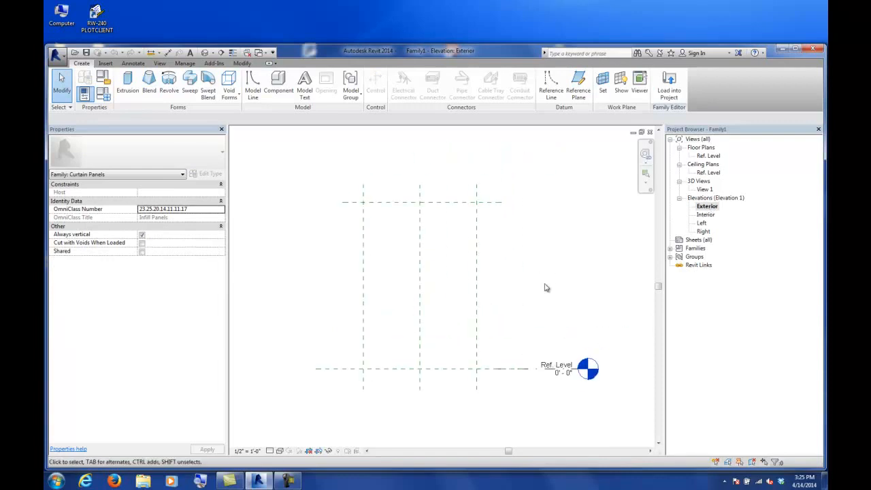
middle_drag(487, 272, 512, 268)
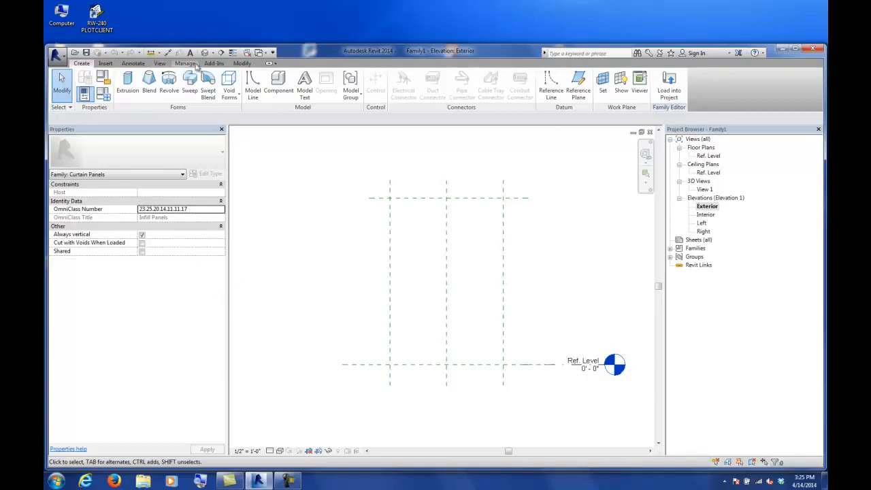
Show the Recent Files page and create a new family from the Generic Model.rft template
click(159, 63)
click(351, 81)
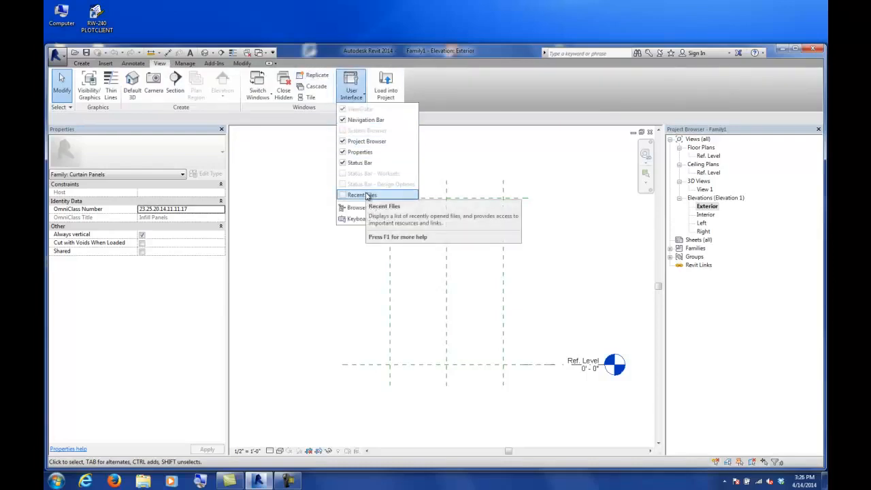
click(367, 195)
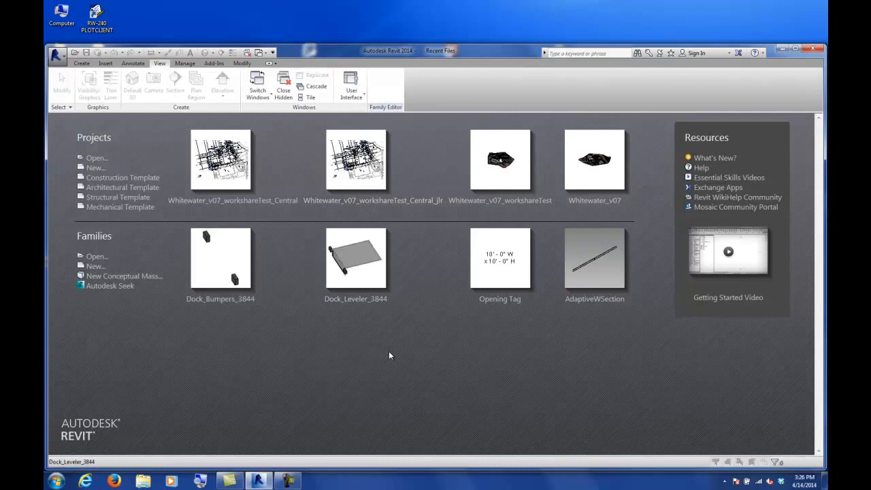
click(94, 266)
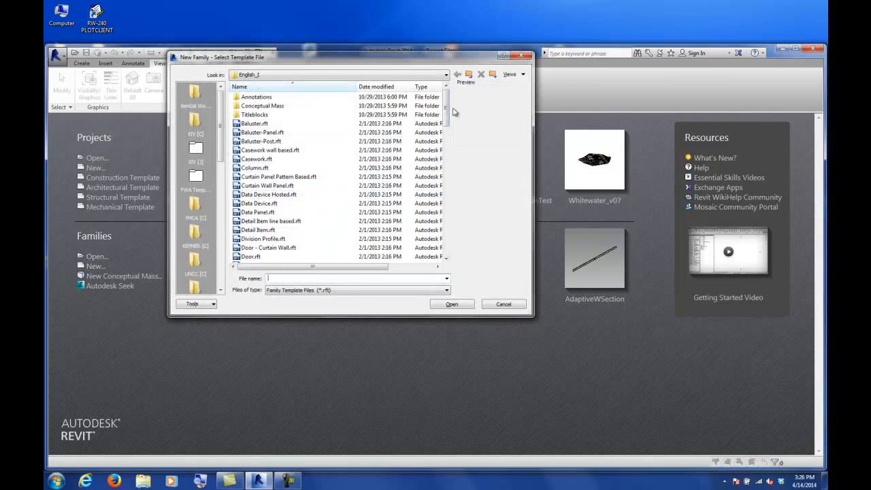
drag(447, 109, 445, 161)
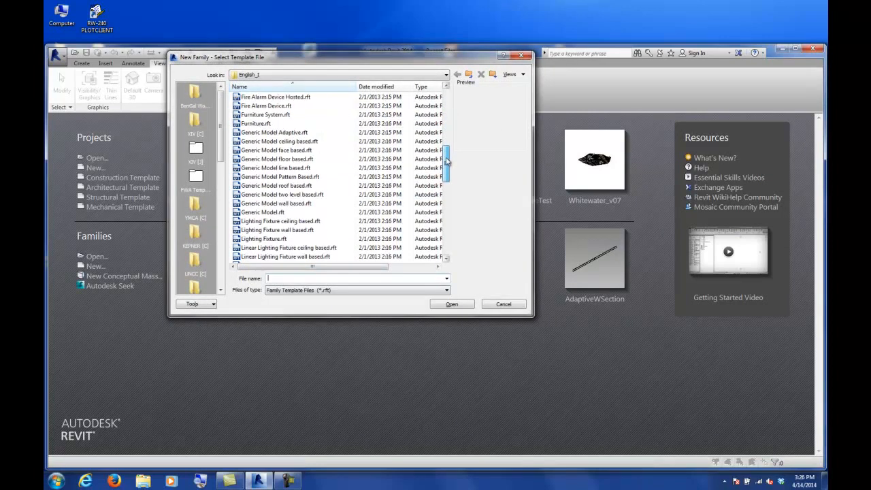
click(307, 212)
click(452, 305)
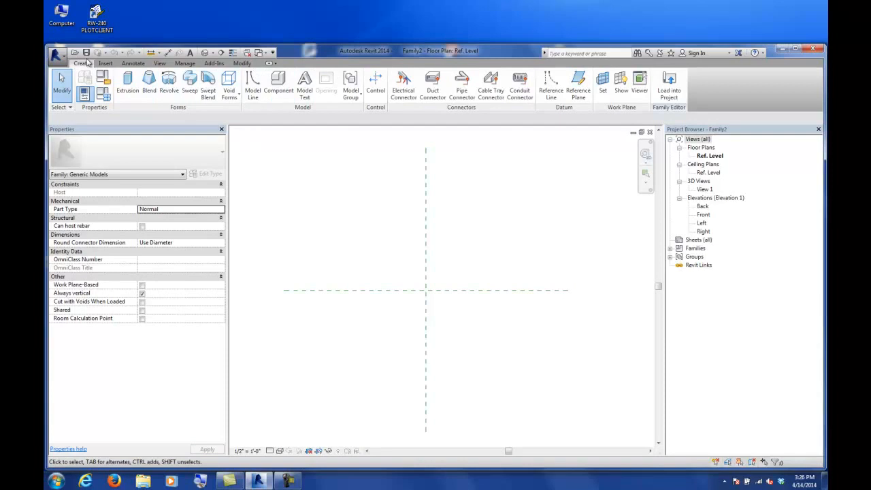
Draw a vertical reference plane about 2' 5 5/16" right of the centre plane and dimension the distance between the two planes
click(577, 87)
click(495, 214)
click(495, 348)
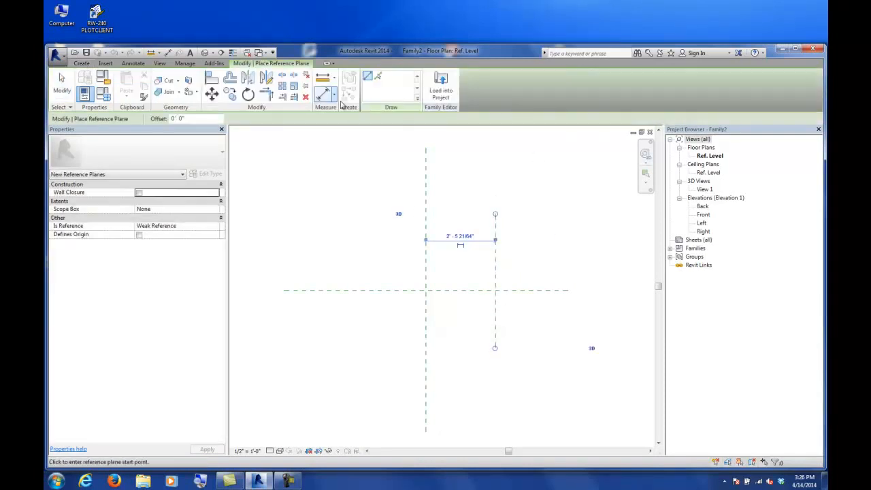
key(d)
key(i)
click(425, 248)
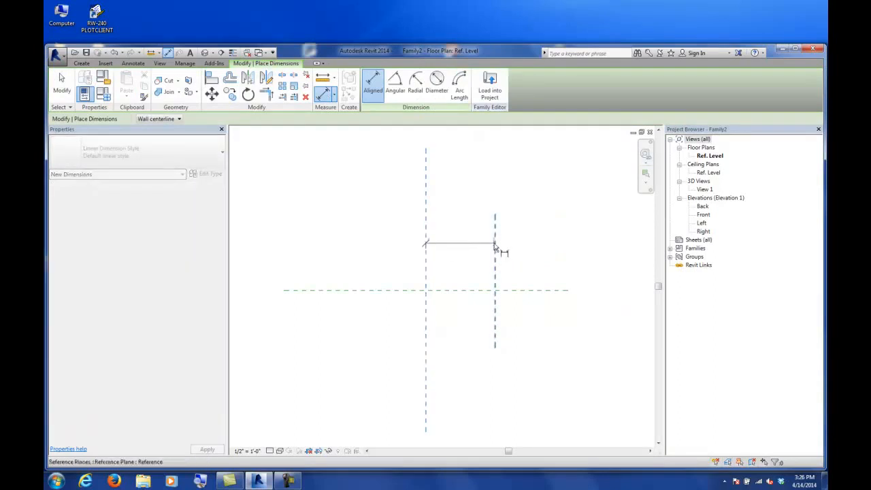
click(496, 246)
click(476, 220)
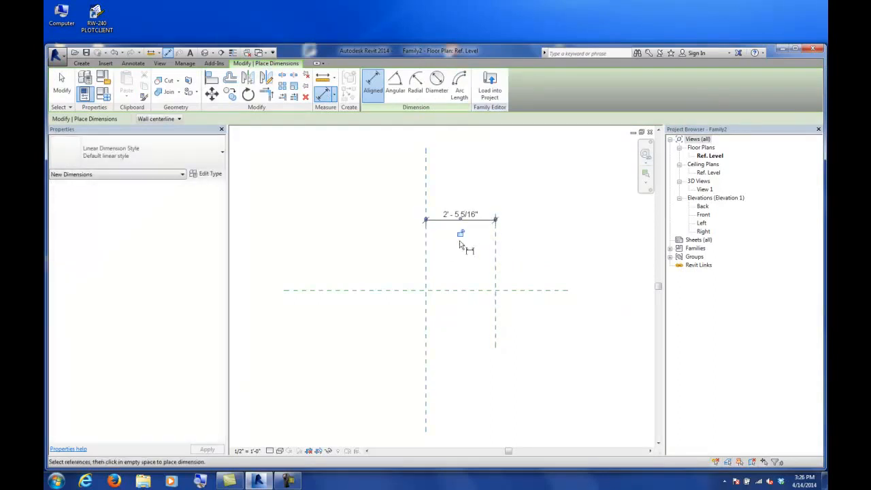
click(61, 85)
Label the dimension between the vertical reference planes with a new instance family parameter named Length
click(447, 215)
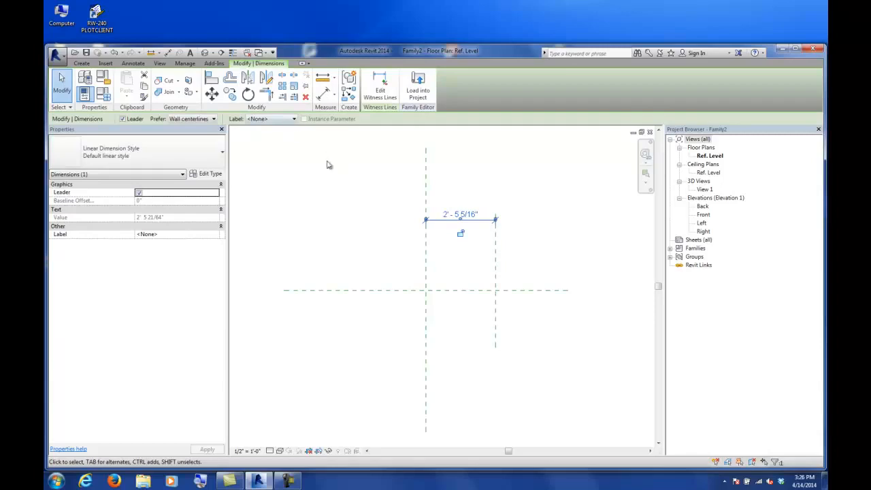
click(261, 120)
click(264, 138)
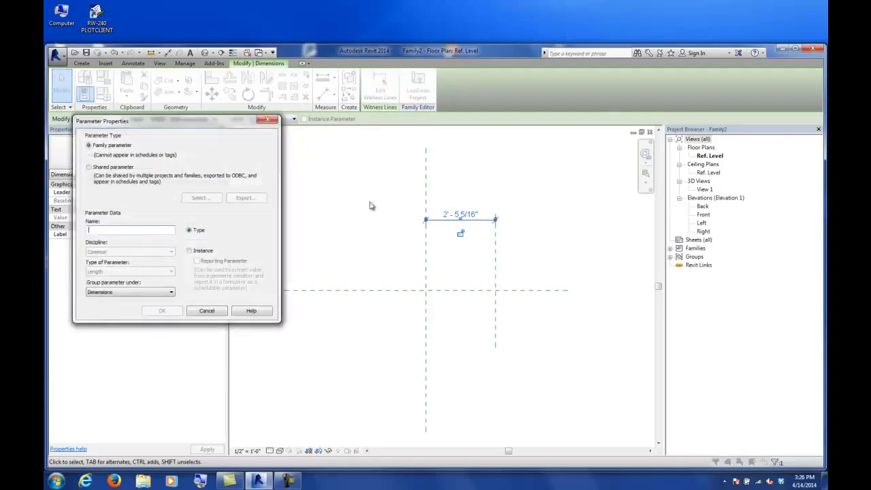
text(Length)
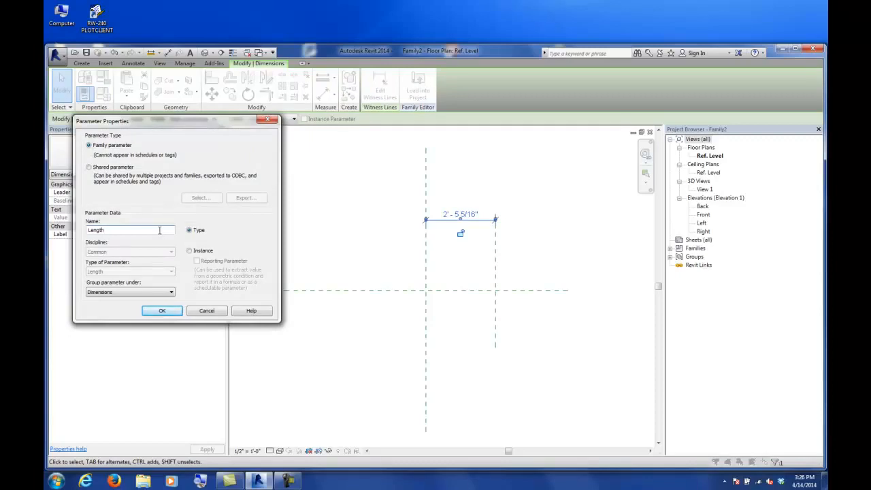
click(188, 251)
click(163, 310)
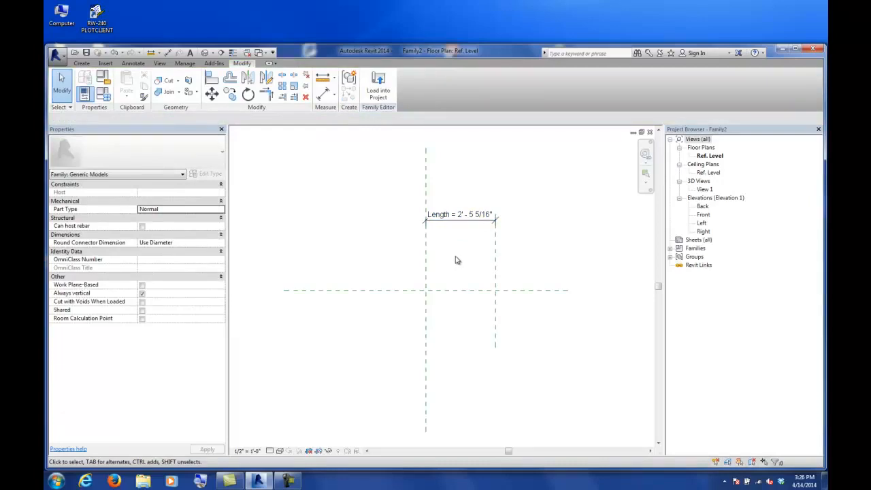
Set the Length parameter to 5' in the family types
click(495, 282)
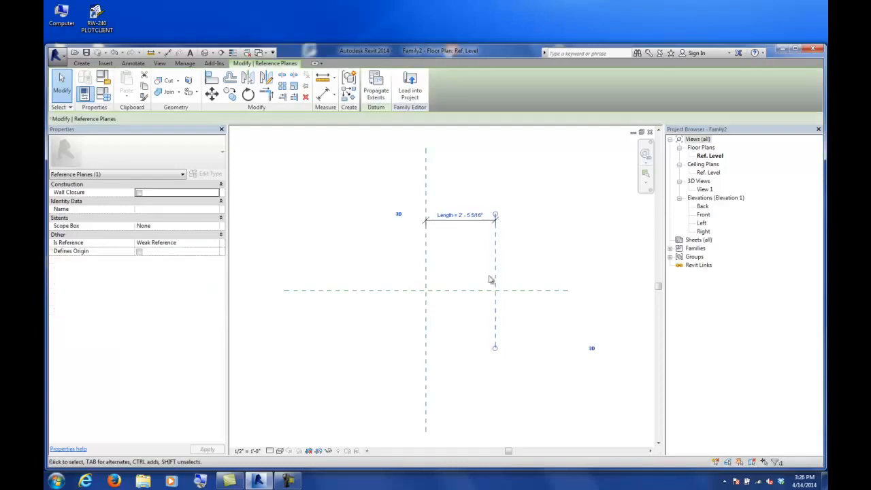
click(364, 249)
click(104, 95)
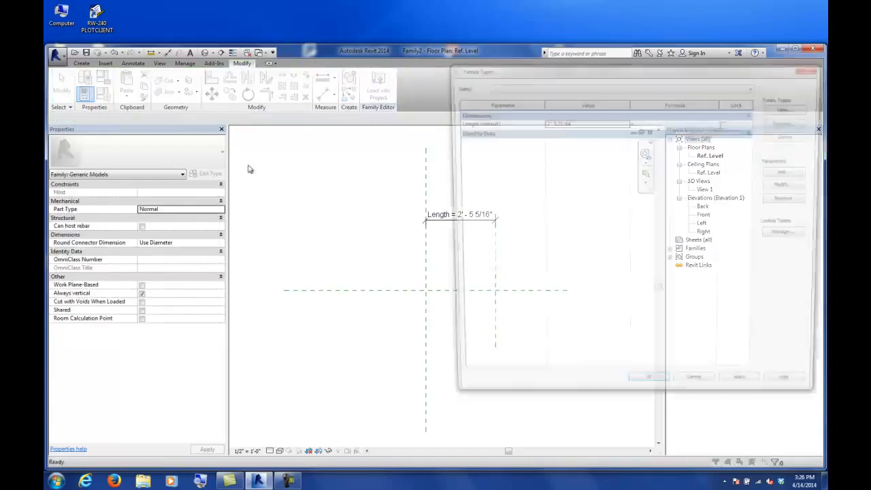
double_click(579, 122)
text(5)
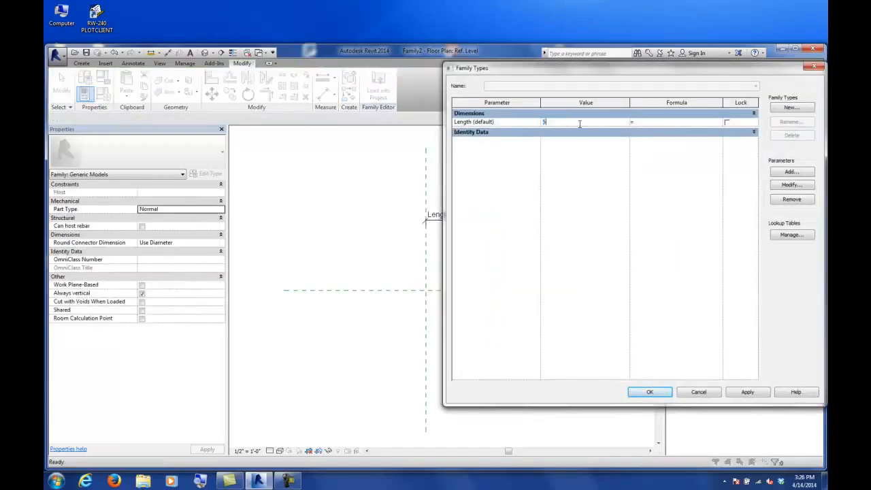
key(Tab)
click(651, 391)
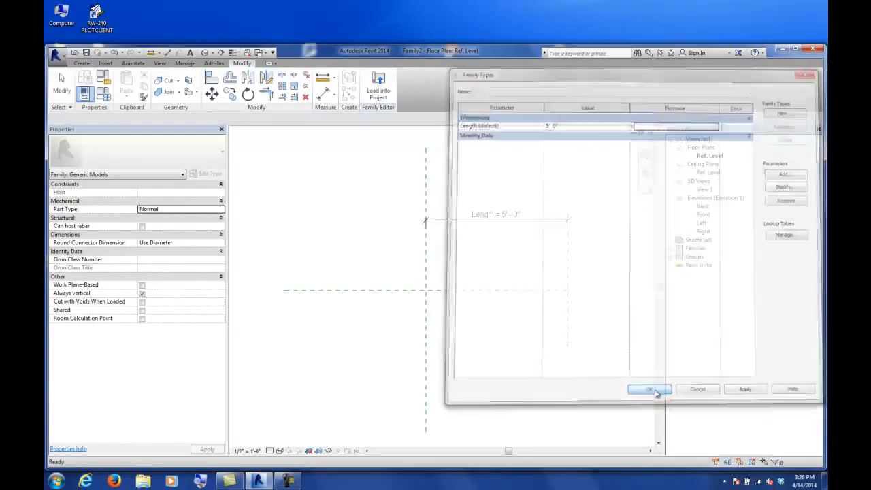
middle_drag(621, 380, 525, 379)
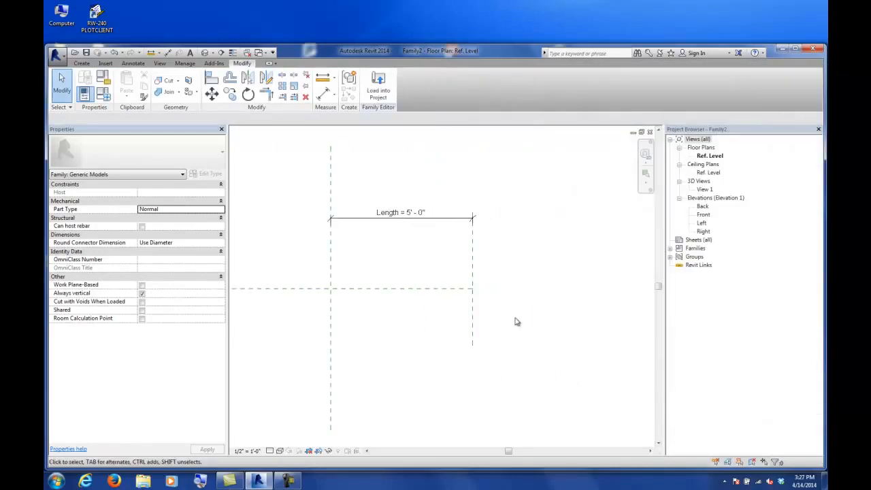
In the Left elevation, start an extrusion sketch from the plane intersection: 2 1/2" down, about 6" diagonally down-left at 45°, then a short vertical line
double_click(705, 223)
scroll(507, 294, up, 3)
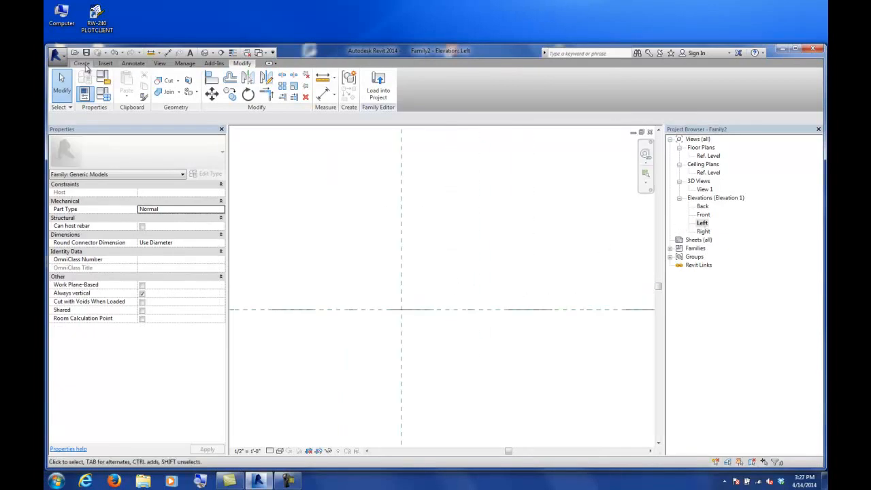
click(86, 66)
click(127, 83)
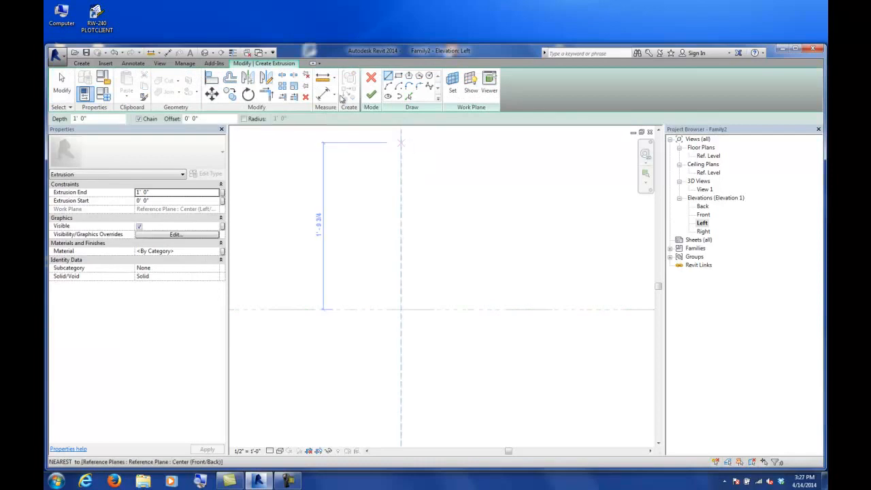
click(401, 310)
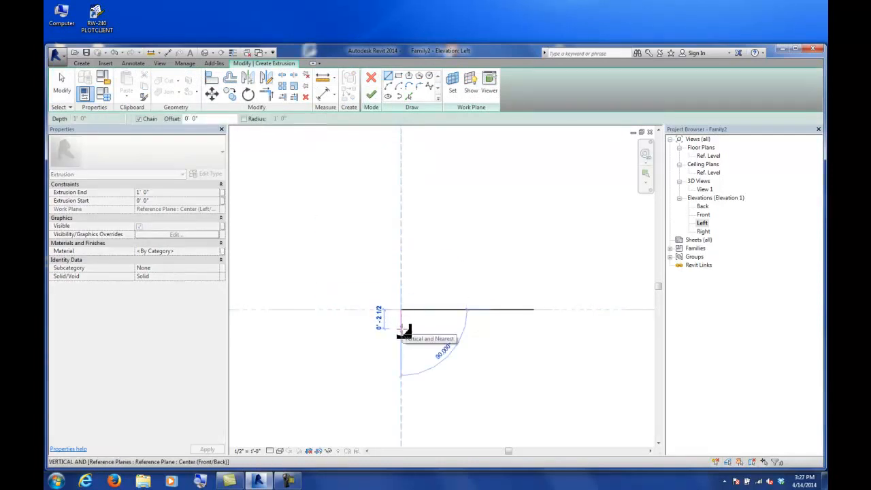
click(401, 328)
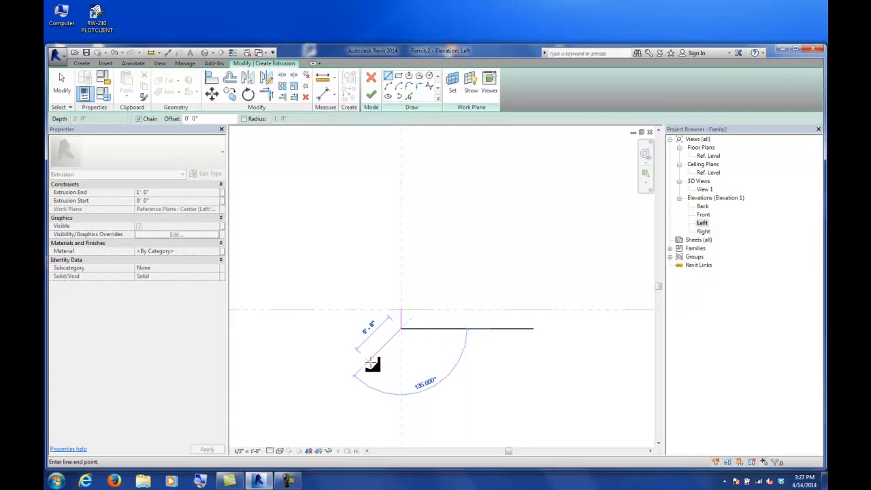
click(369, 361)
click(369, 377)
scroll(370, 379, up, 3)
click(65, 83)
middle_drag(370, 315, 336, 243)
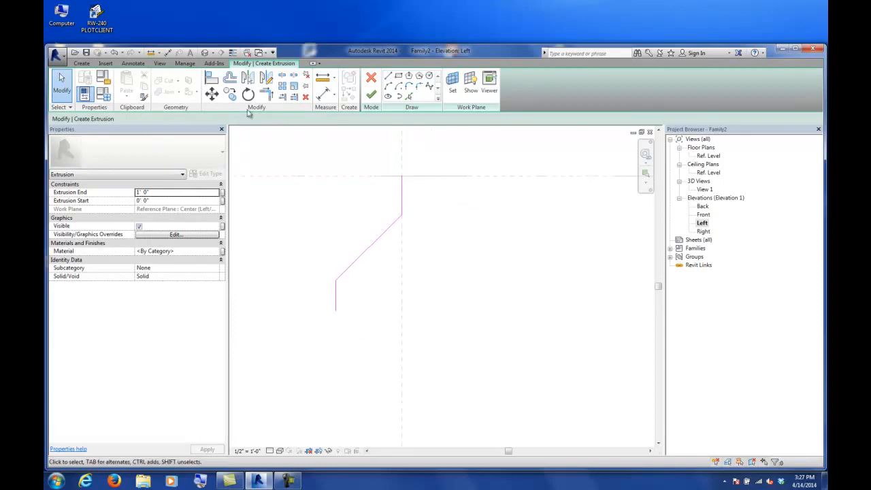
Offset copies of the three profile lines 1/4" to the right
click(231, 79)
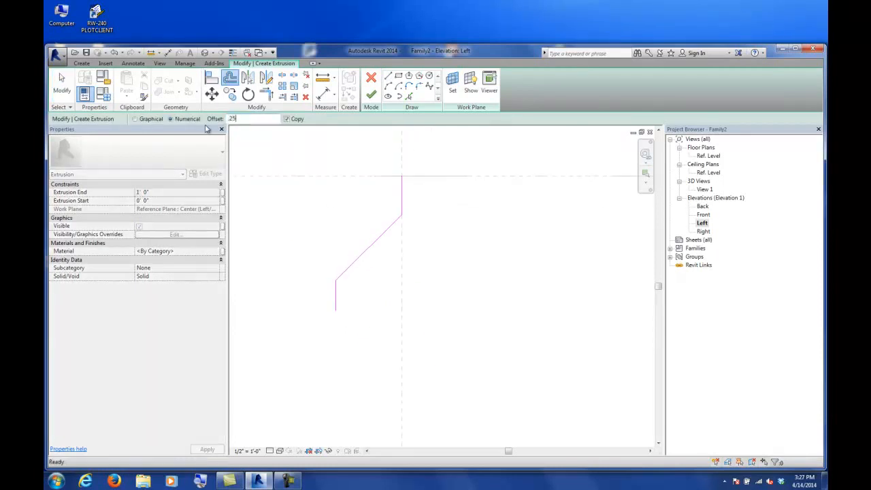
text(.25)
key(Return)
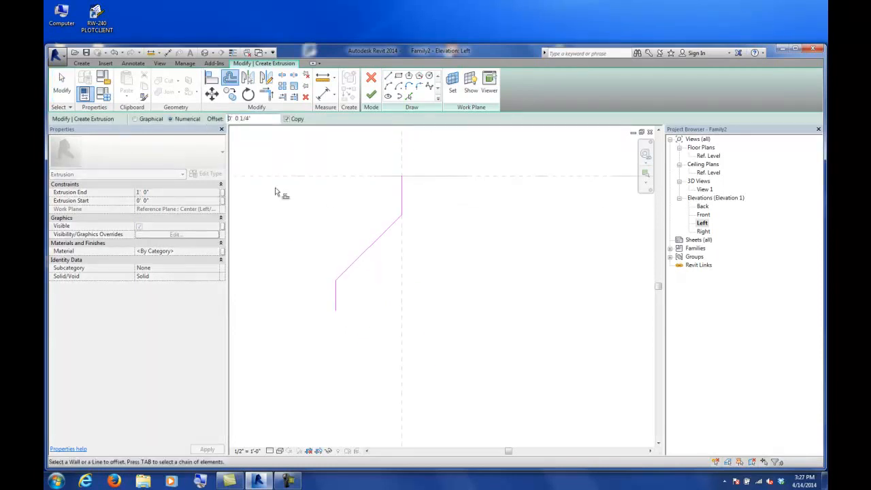
click(338, 293)
click(357, 267)
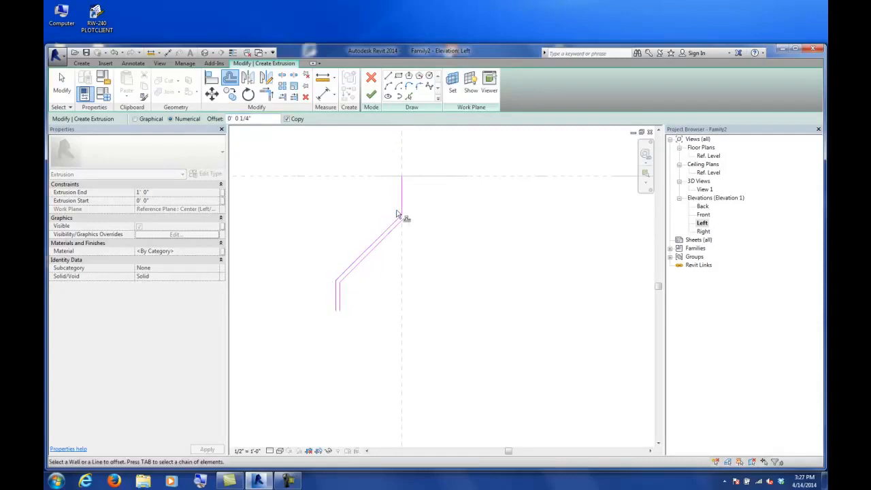
click(402, 200)
Close both ends of the offset profile with short lines and finish the extrusion
key(l)
key(i)
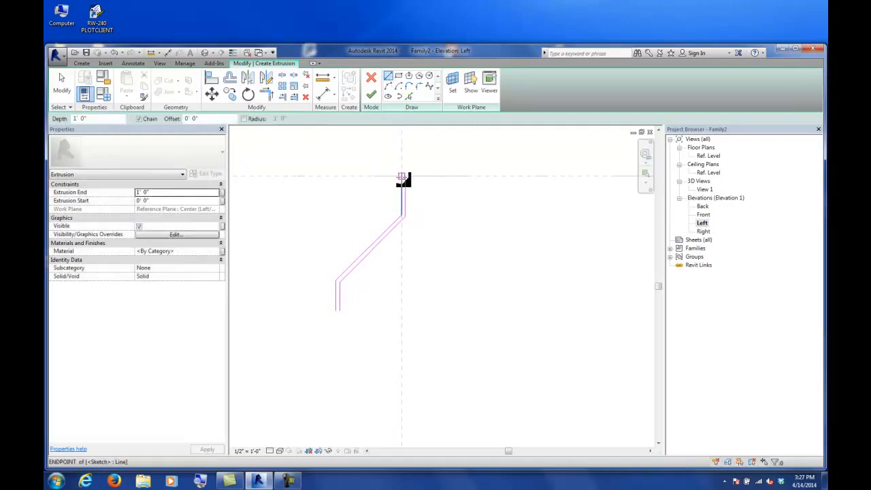
click(402, 176)
click(406, 177)
key(Escape)
click(339, 311)
click(336, 311)
key(Escape)
click(370, 95)
In the Ref. Level floor plan, stretch the extrusion's right end to the right reference plane
double_click(702, 155)
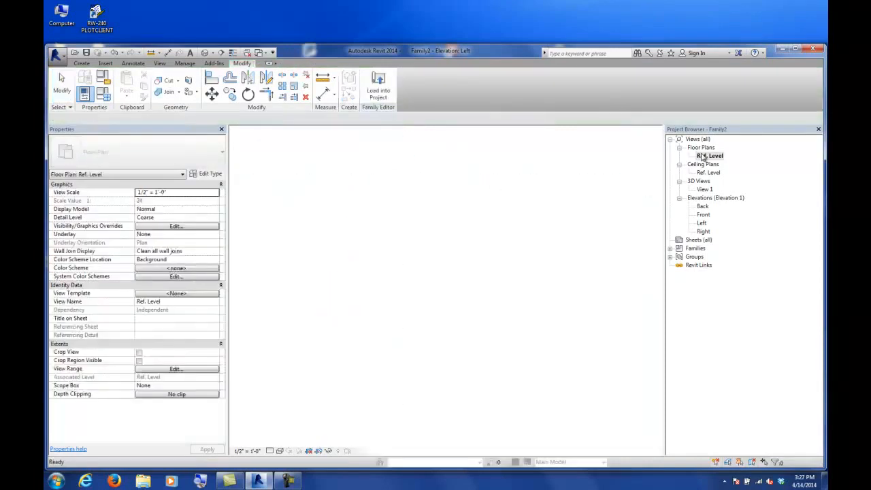
click(371, 288)
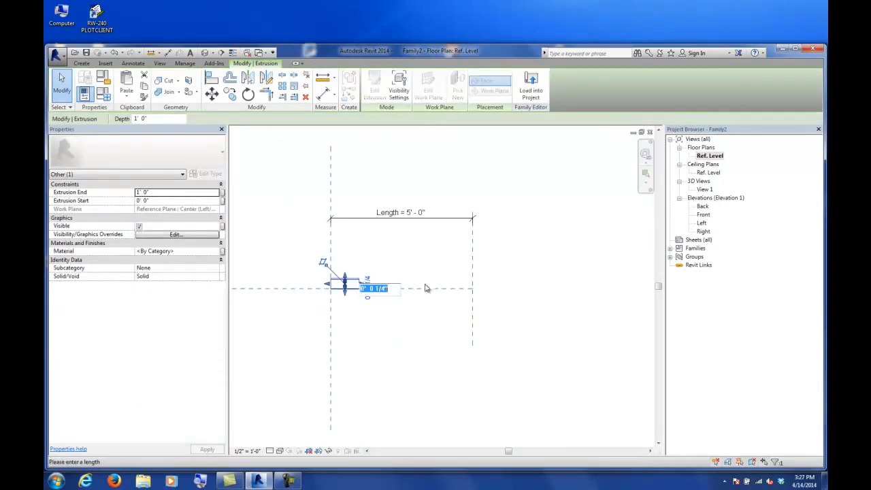
click(422, 275)
scroll(347, 304, up, 5)
drag(373, 268, 597, 250)
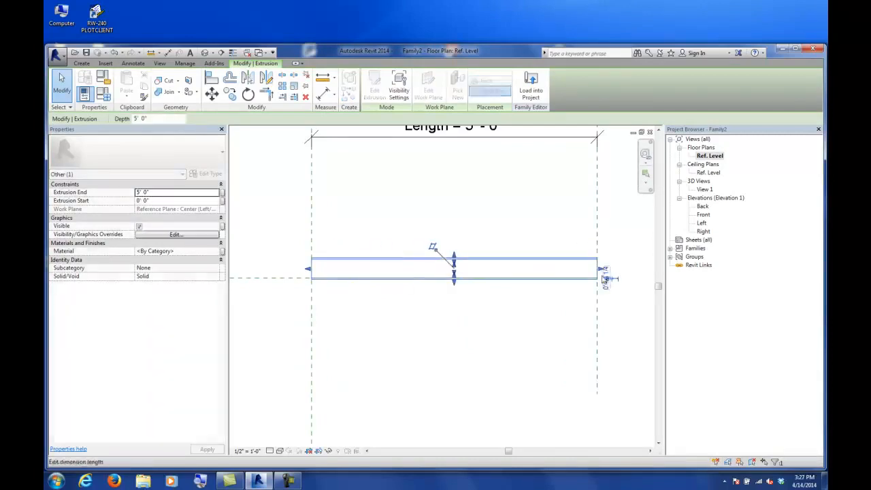
scroll(575, 276, down, 2)
scroll(575, 275, down, 1)
click(560, 242)
scroll(599, 241, up, 3)
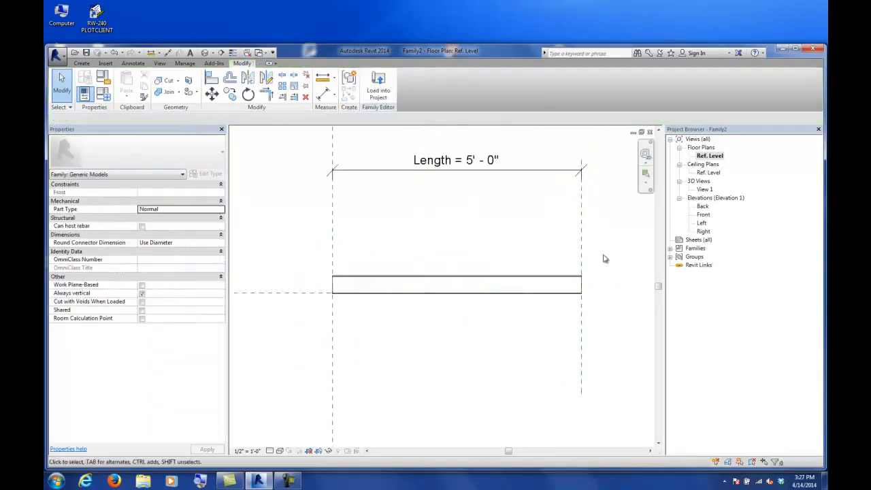
Reselect the extrusion and adjust its right end against the right reference plane again
click(572, 277)
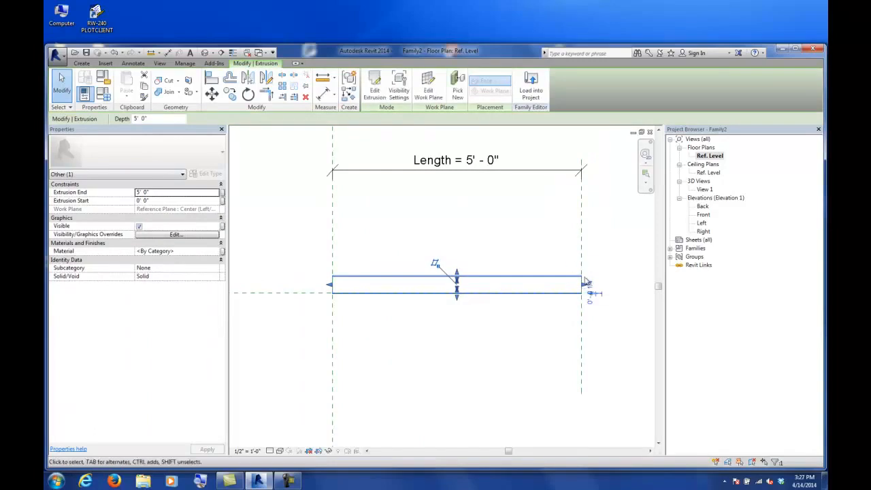
scroll(587, 279, up, 2)
click(607, 271)
click(578, 284)
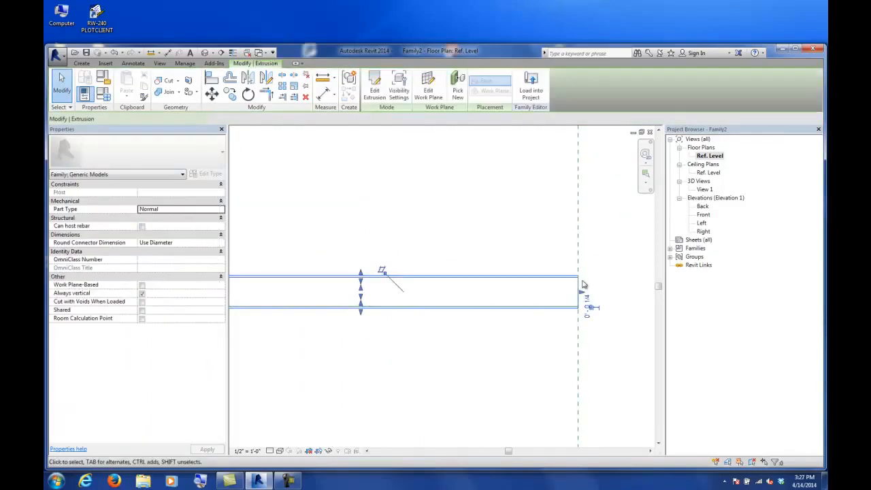
mouse_move(583, 292)
mouse_down()
mouse_move(564, 294)
mouse_move(593, 288)
mouse_up()
click(593, 288)
scroll(526, 249, down, 3)
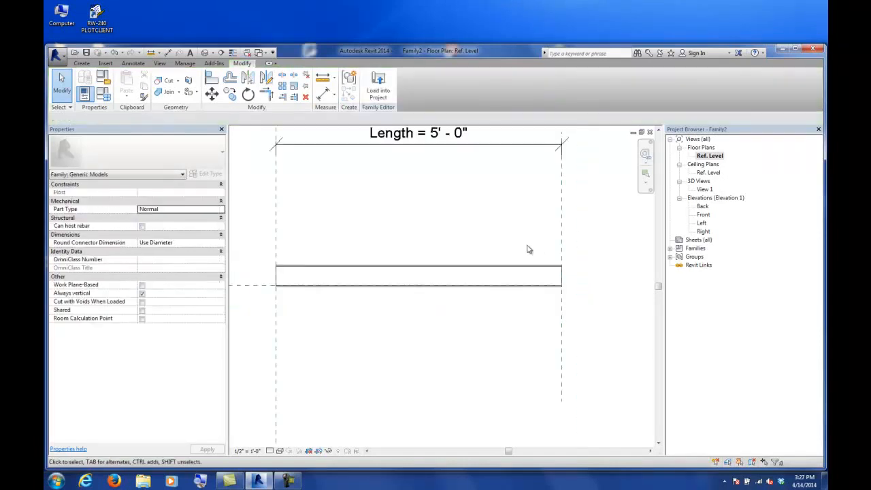
Flex the family by setting the Length parameter to 4' and applying the change
click(102, 96)
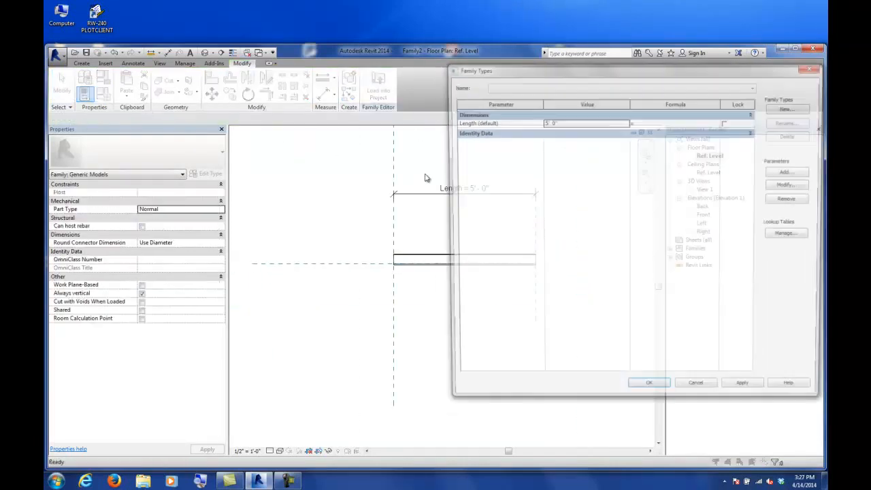
click(565, 122)
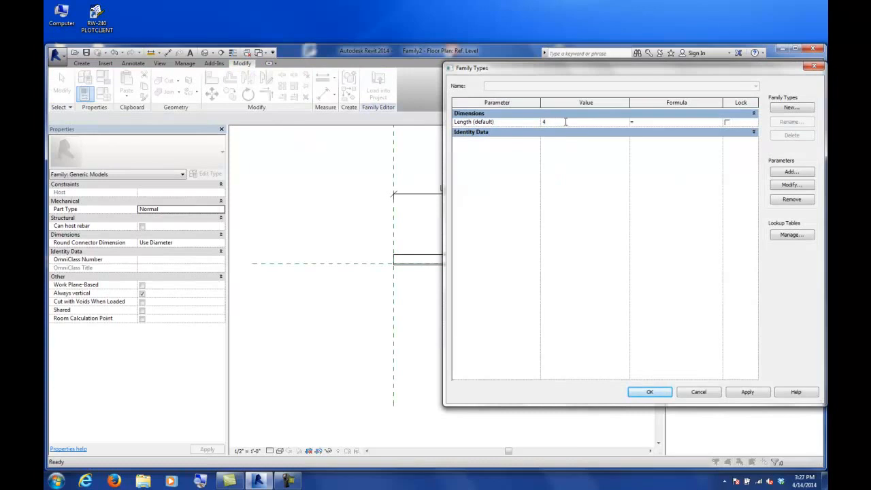
click(648, 392)
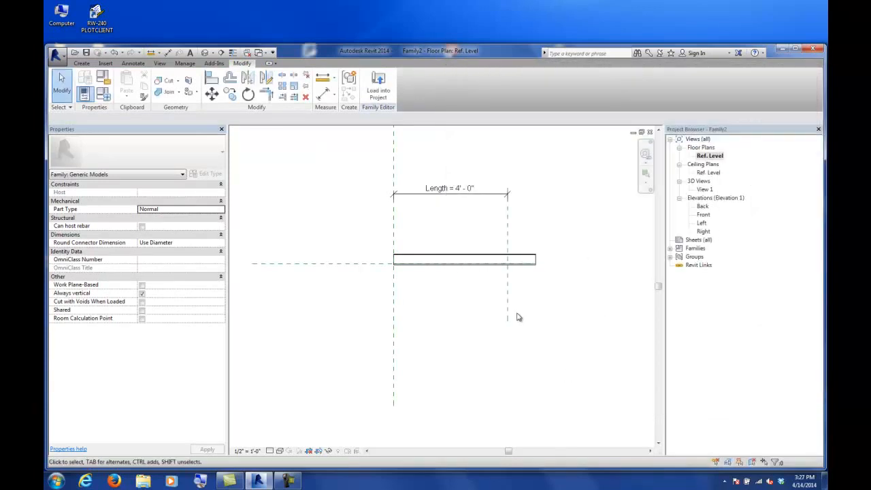
Stretch the extrusion's right end back to the right reference plane and lock it there
scroll(517, 315, up, 3)
click(536, 263)
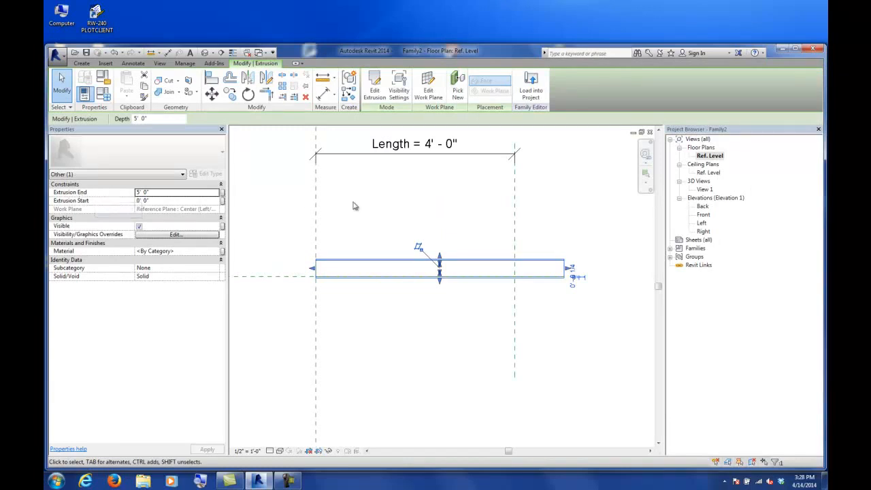
drag(570, 268, 519, 270)
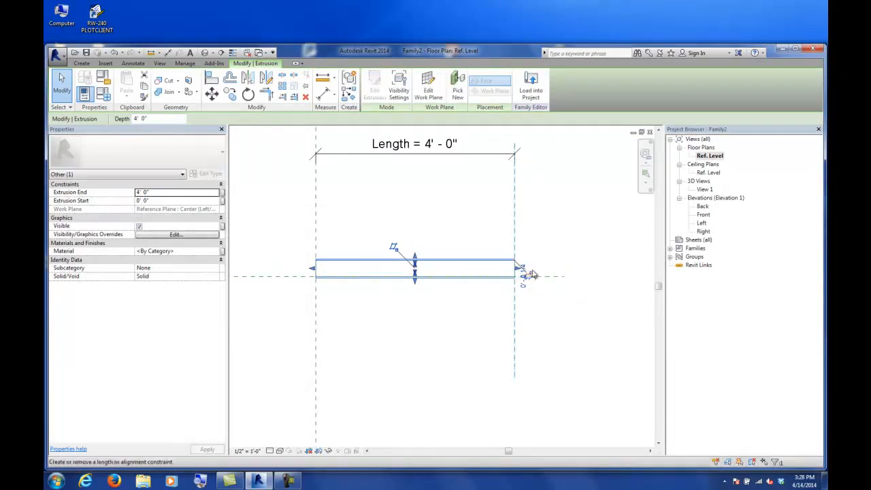
click(471, 314)
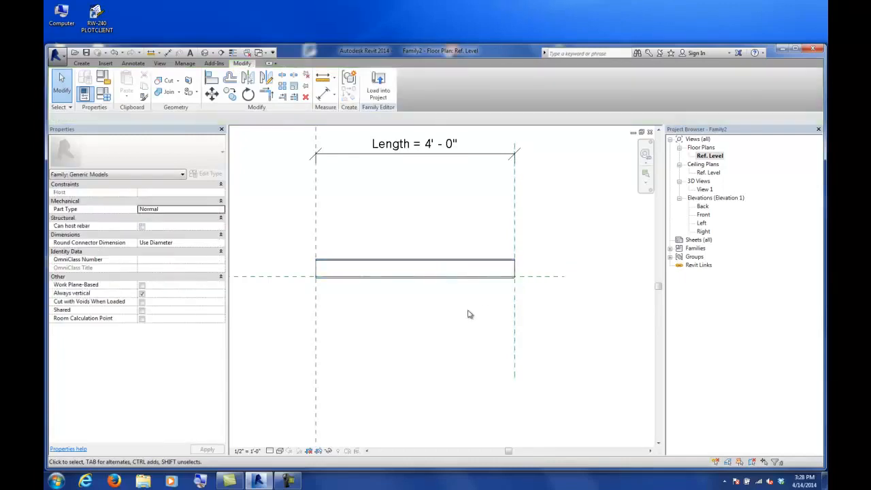
Flex the locked extrusion by setting the Length parameter to 5'
click(106, 95)
click(570, 122)
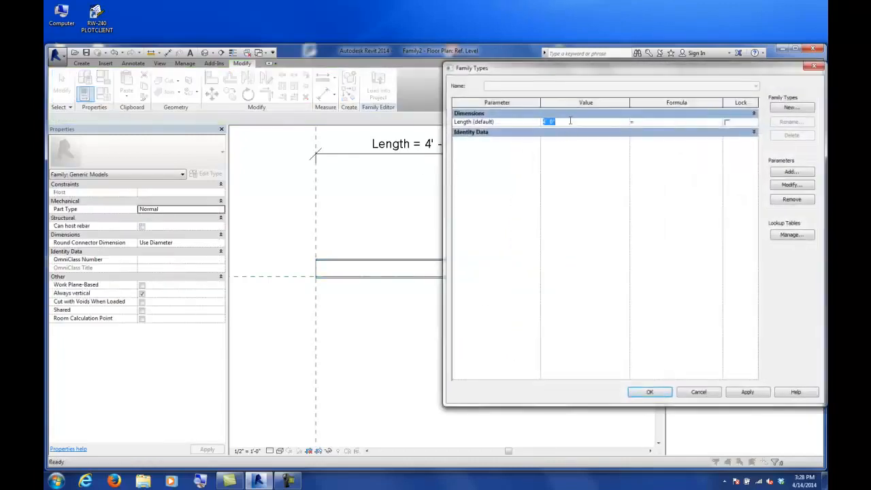
key(Tab)
click(650, 393)
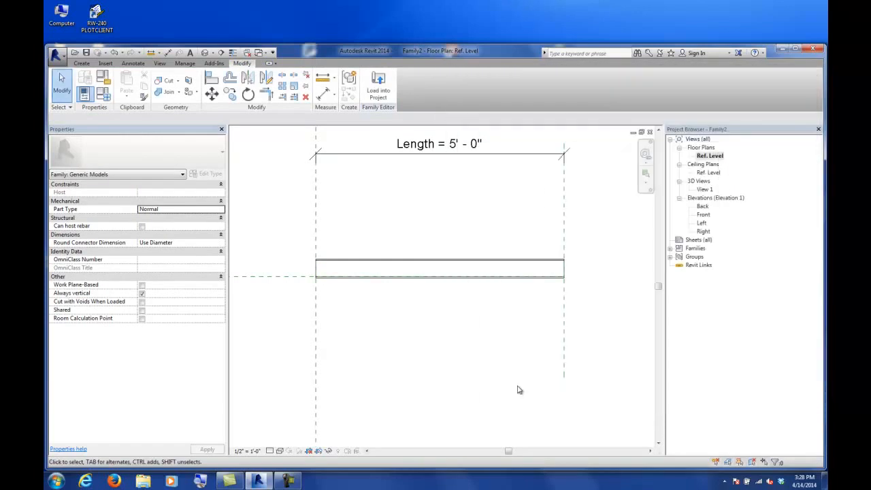
In the Left elevation, measure the vertical distance from the profile's bottom end up to the reference level
double_click(702, 222)
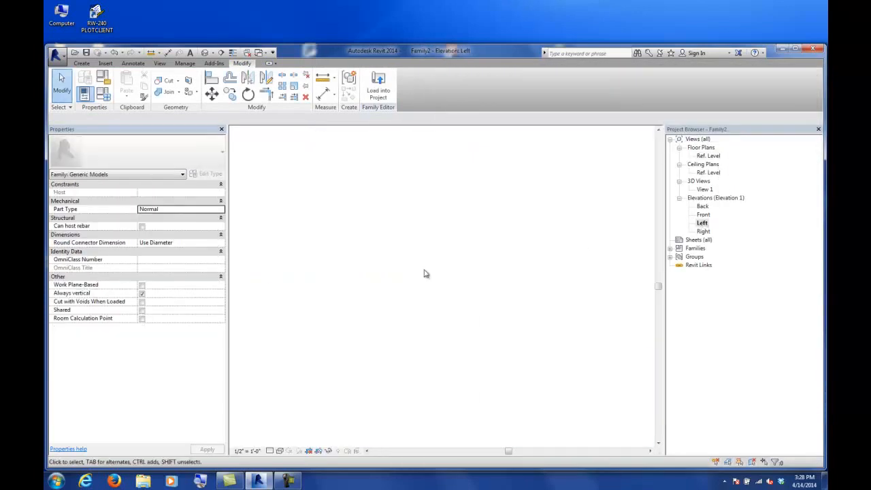
click(321, 80)
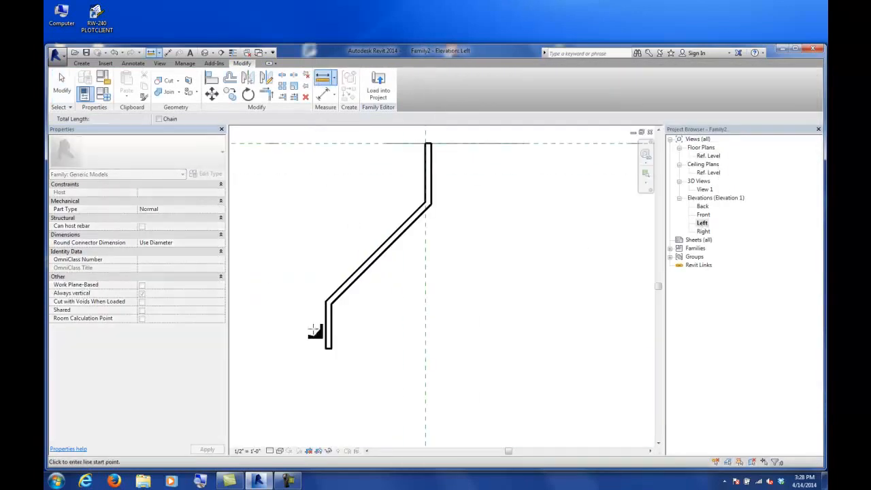
click(328, 348)
click(331, 143)
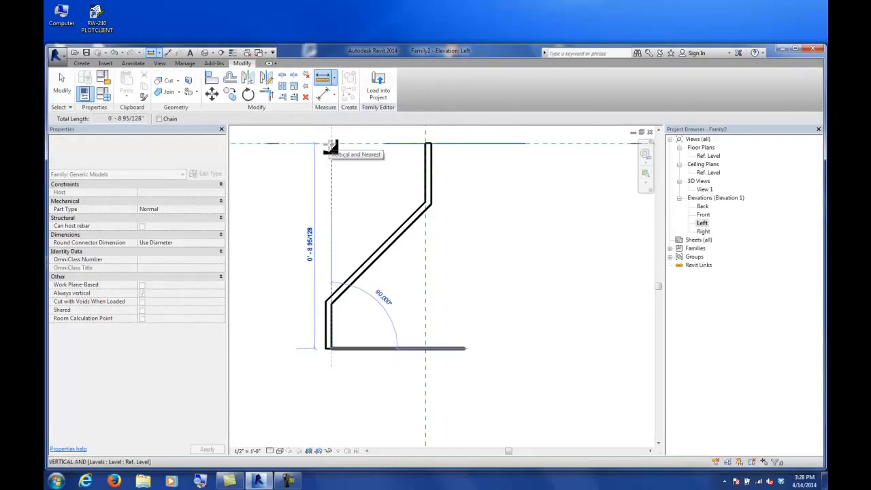
click(62, 79)
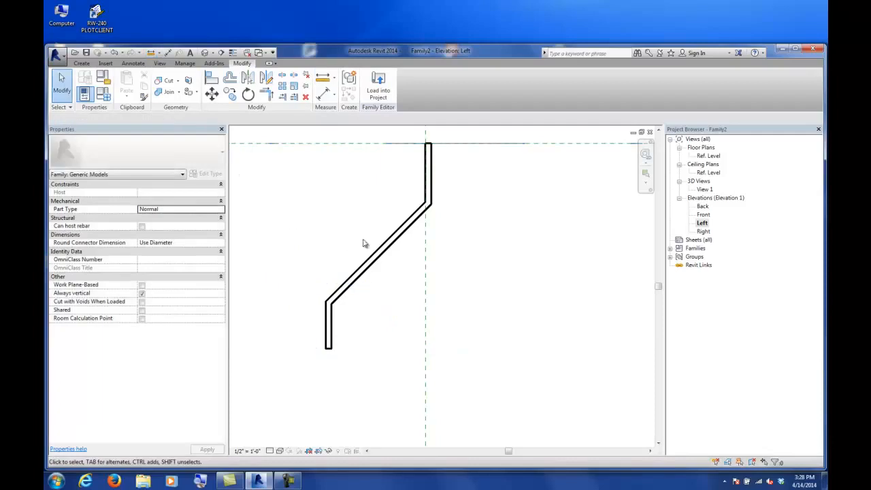
Save the family as LouverBlade in the classes folder
click(260, 53)
click(261, 53)
click(58, 55)
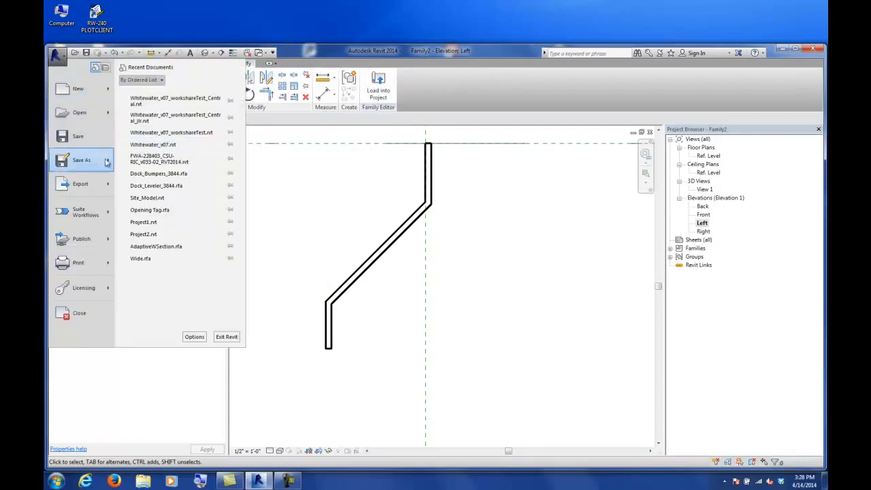
mouse_move(97, 168)
click(157, 127)
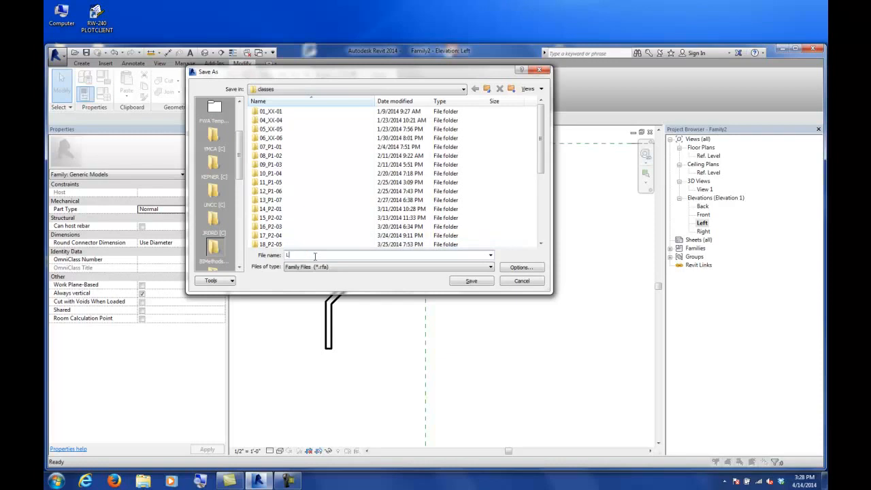
text(LouverBlasde)
key(Return)
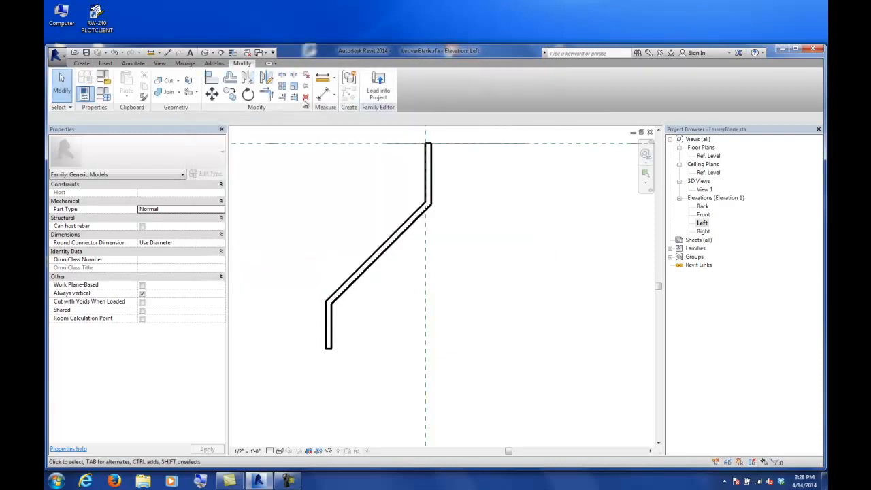
Load LouverBlade into the Family1 curtain panel family and place one instance where the left and horizontal reference planes cross
click(379, 85)
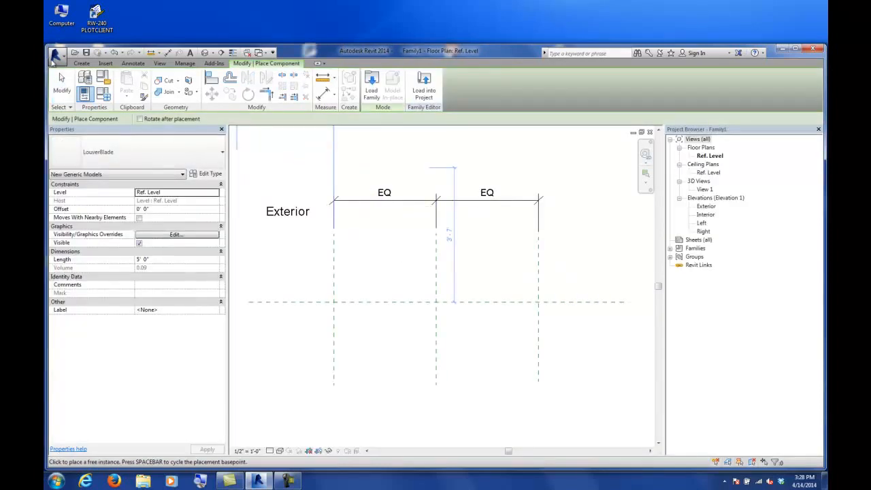
click(61, 83)
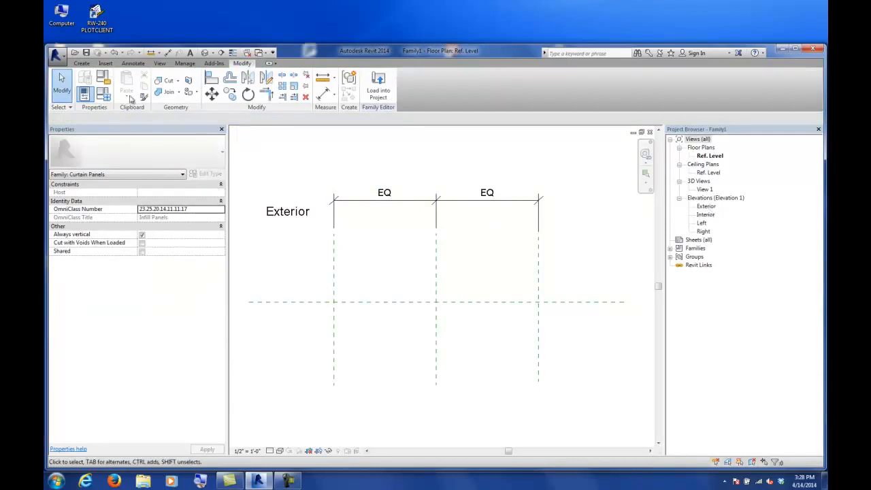
click(82, 63)
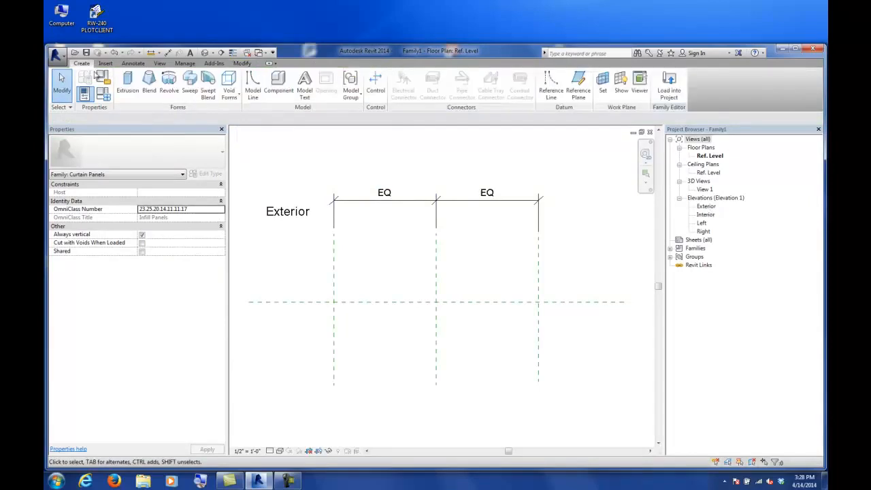
click(278, 83)
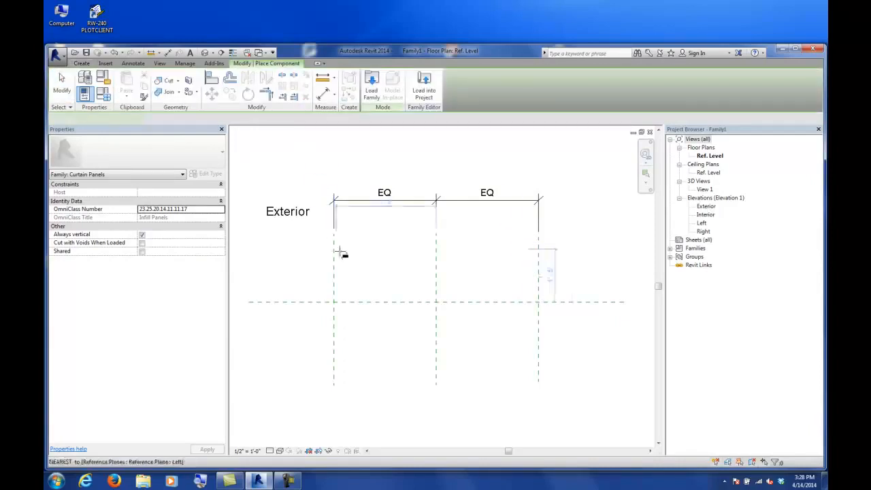
click(335, 301)
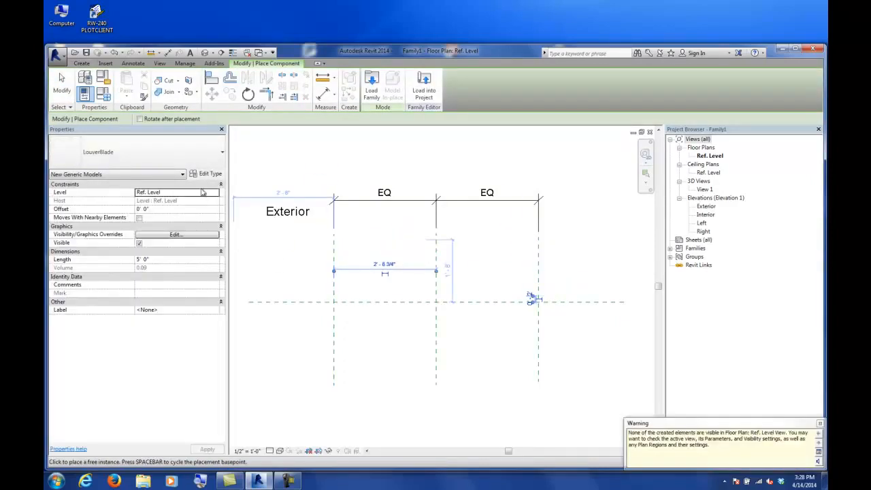
click(60, 82)
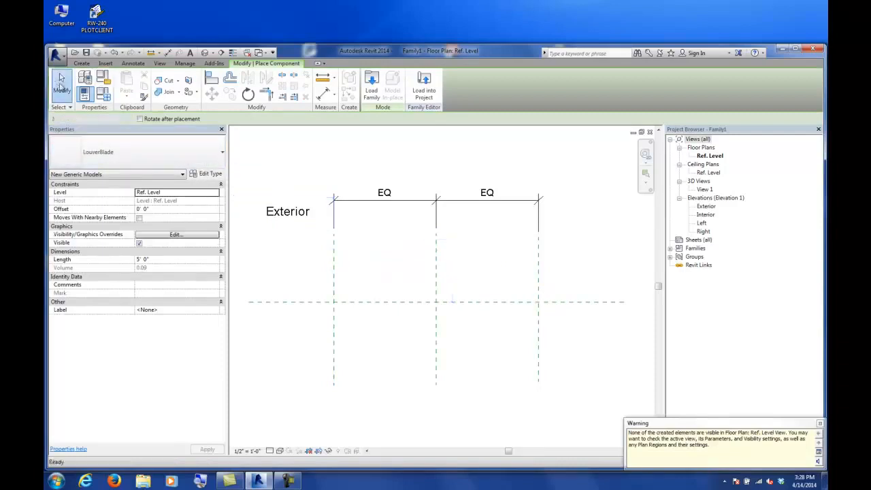
Inspect the placed louver blade in the 3D view View 1
click(701, 189)
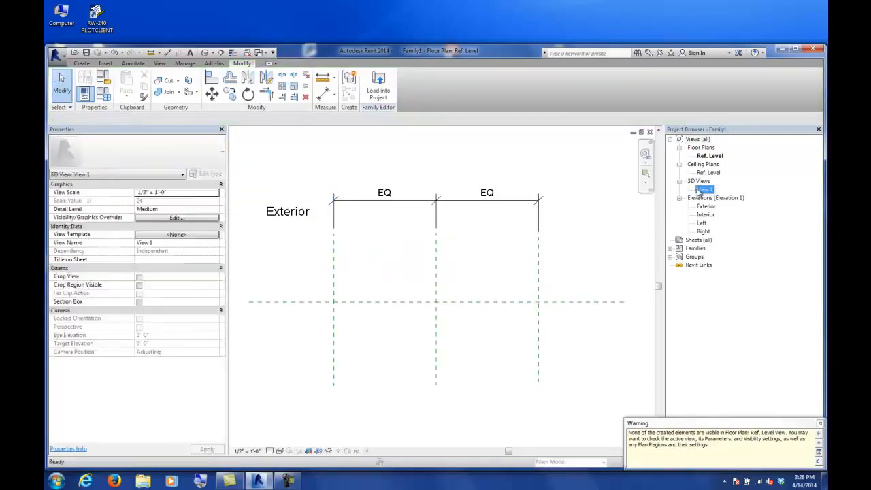
double_click(700, 190)
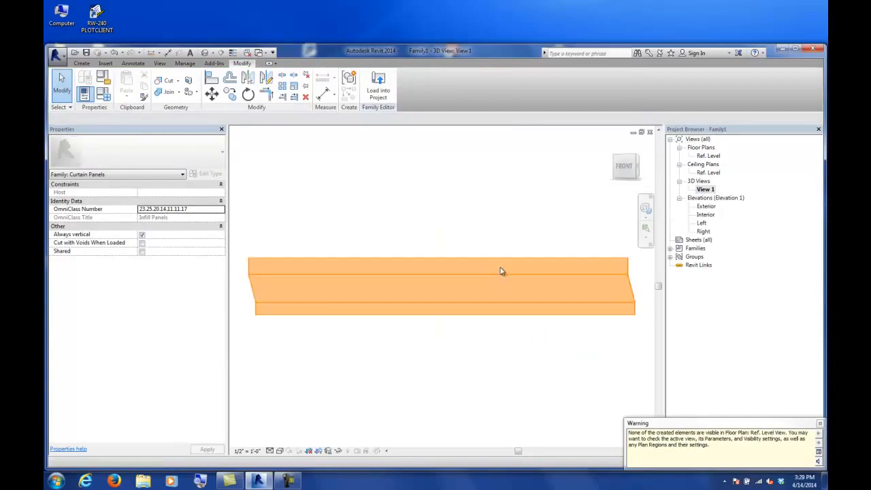
shift+middle_drag(488, 239, 446, 270)
scroll(514, 206, down, 5)
Return to the Ref. Level floor plan and set its view range cut plane offset to 7'
double_click(708, 156)
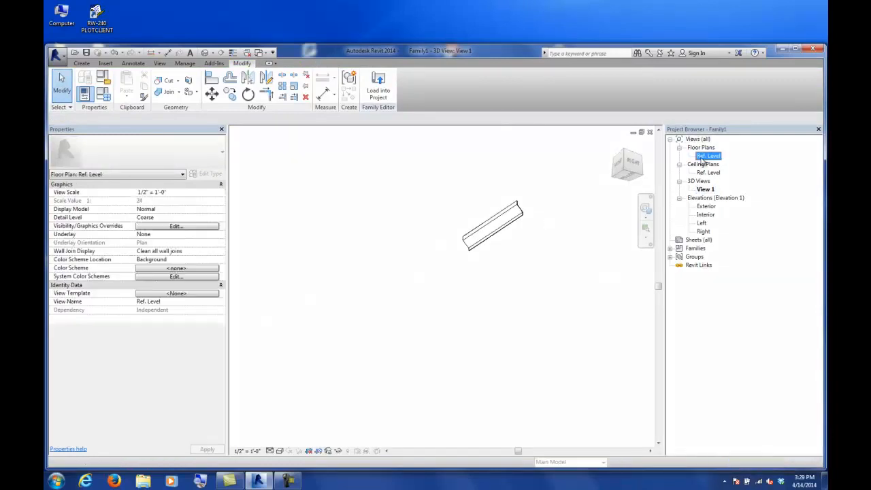
scroll(448, 292, down, 3)
scroll(462, 286, up, 3)
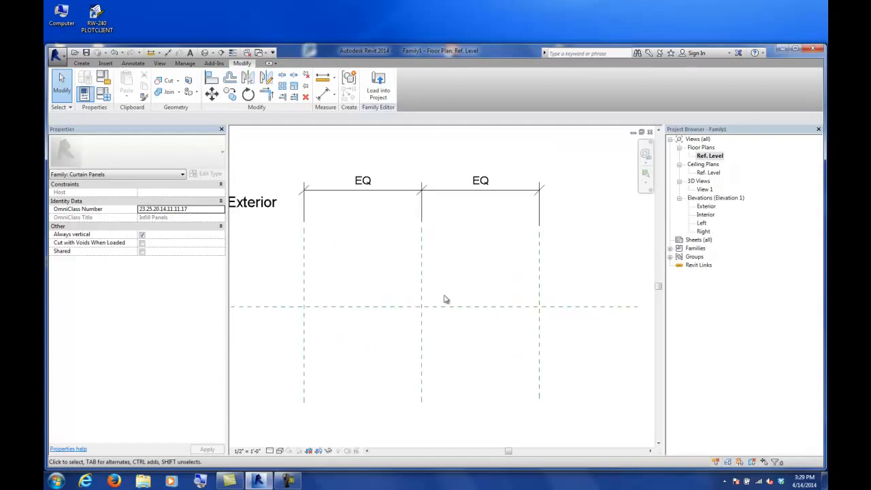
click(721, 157)
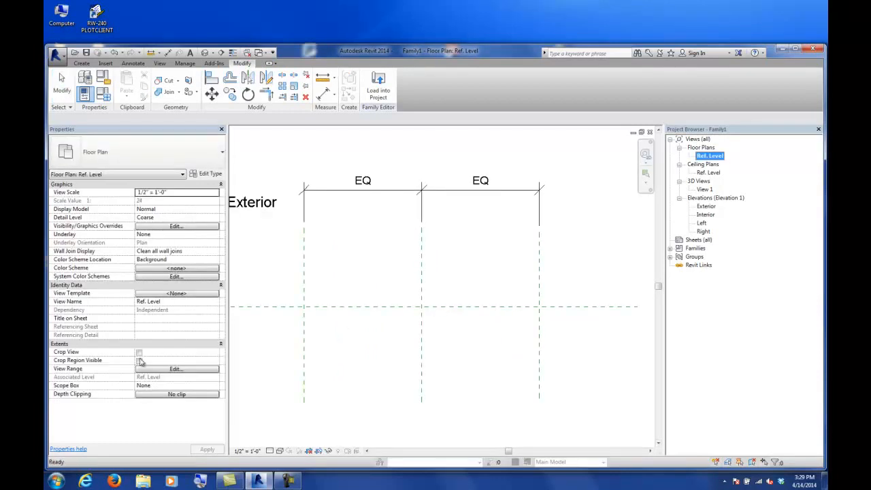
click(166, 369)
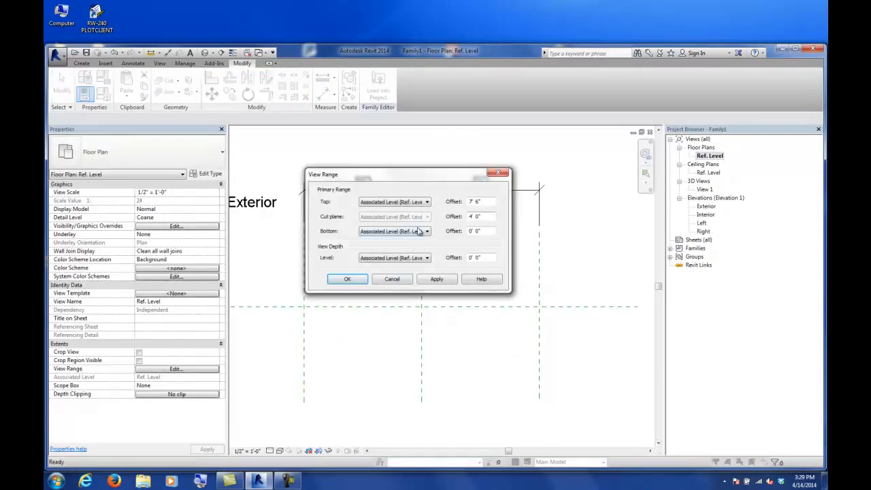
drag(480, 216, 466, 218)
text(7)
key(Return)
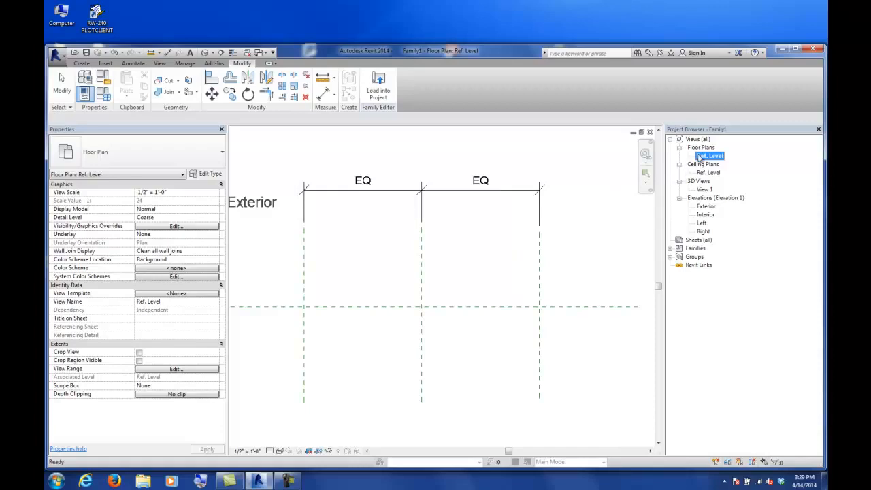
Set both the Bottom and View Depth levels of the floor plan's view range to Unlimited
click(178, 370)
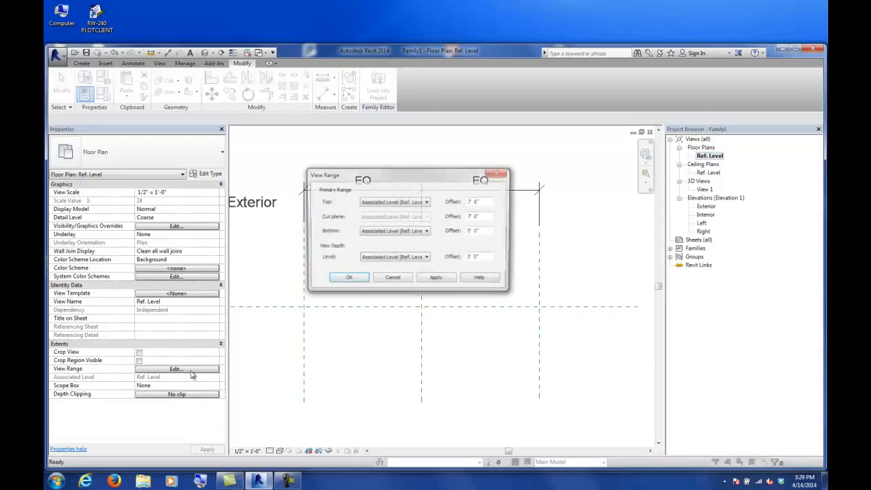
click(427, 258)
click(411, 278)
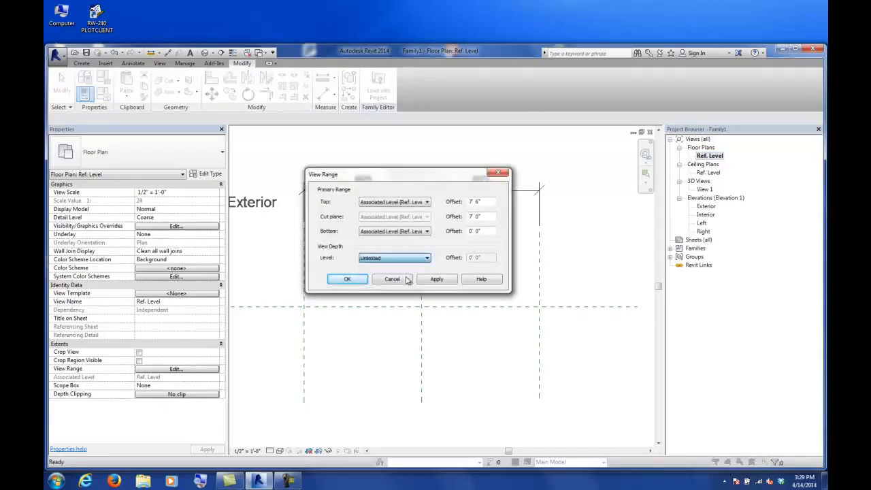
click(403, 231)
click(398, 251)
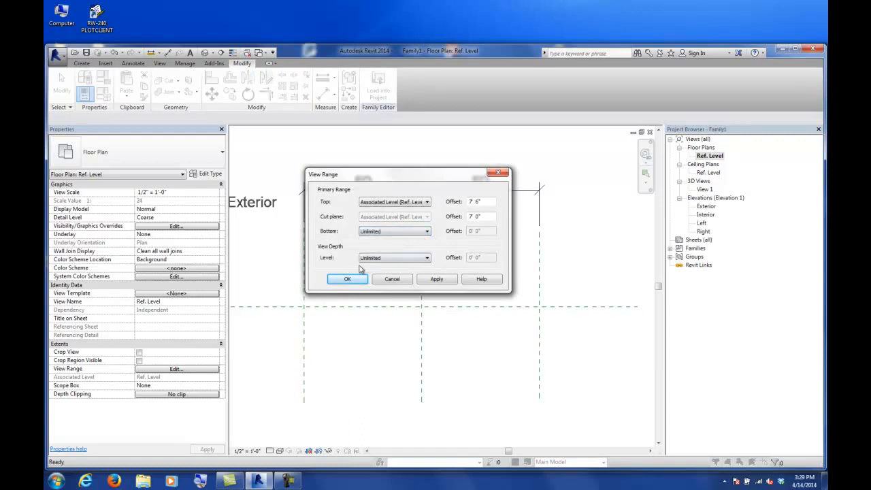
click(344, 279)
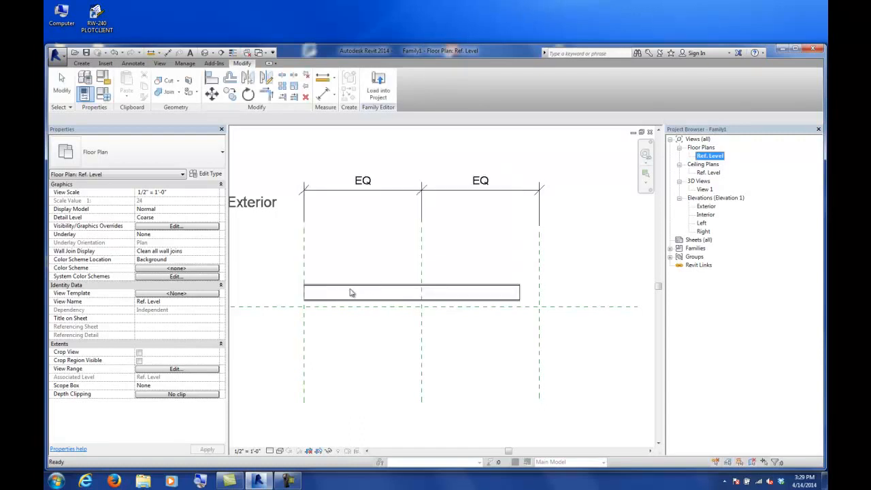
Move the louver blade from its left end's midpoint onto the horizontal reference plane, centring it there
click(347, 292)
click(211, 94)
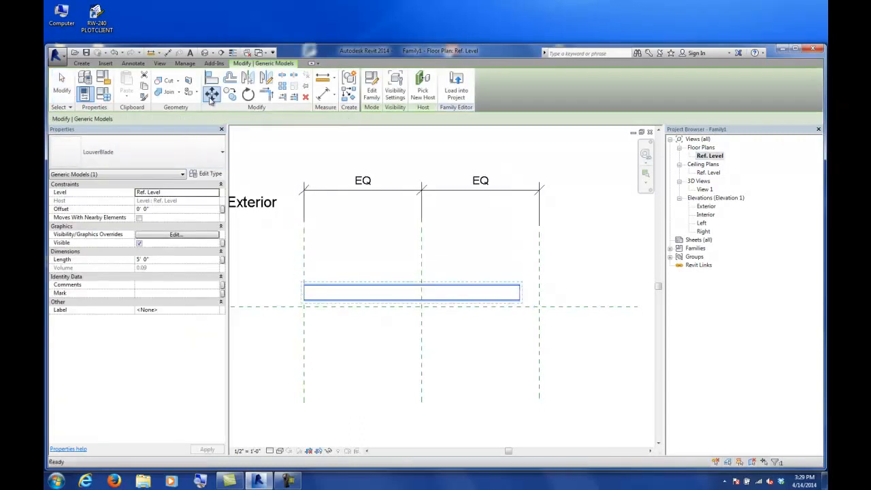
middle_drag(303, 293, 342, 319)
click(343, 321)
click(343, 331)
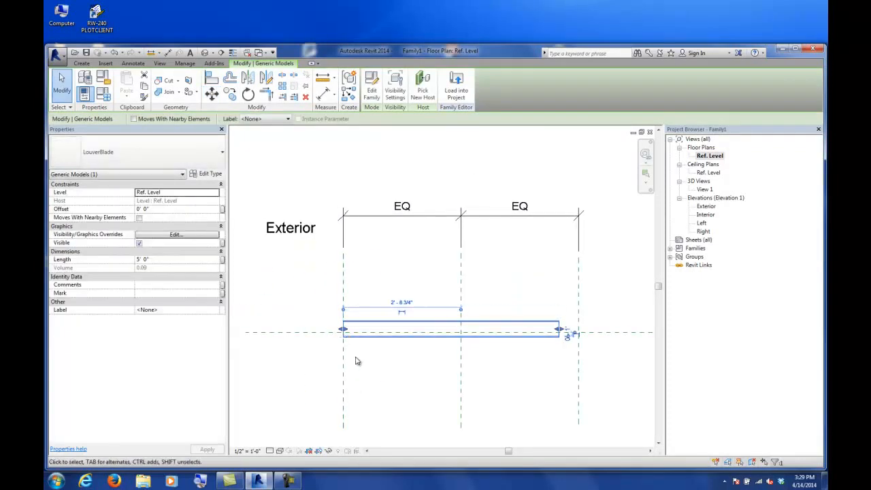
click(372, 368)
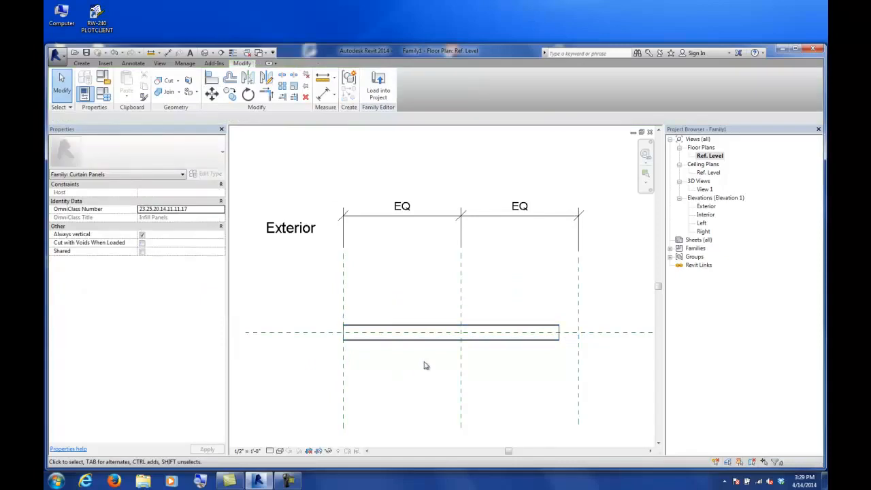
In the Exterior elevation, add an aligned dimension between the two outer vertical reference planes, placed above the panel
click(422, 338)
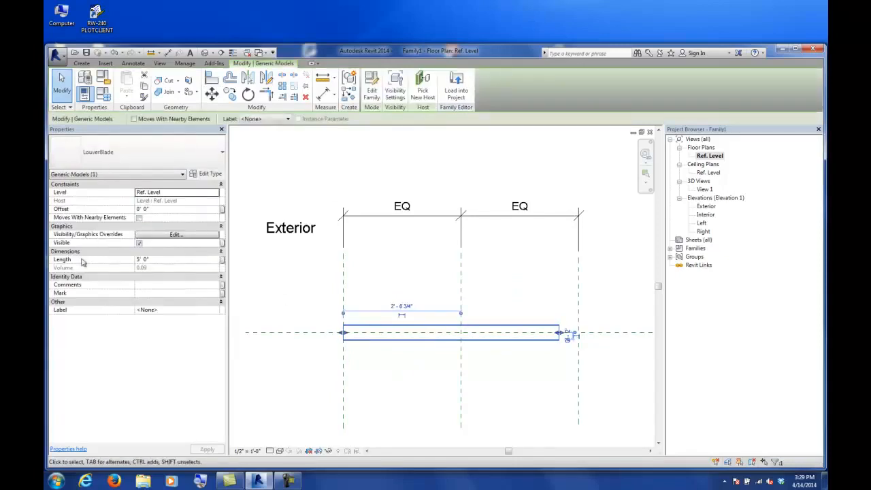
click(607, 251)
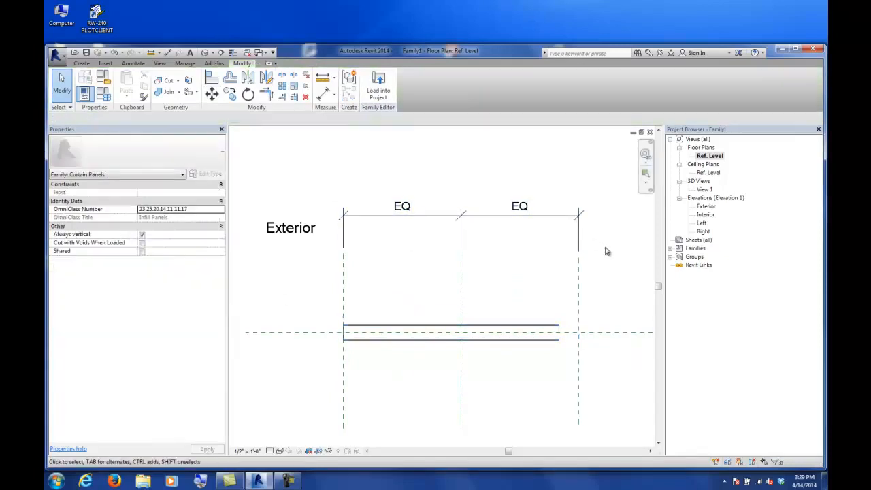
double_click(706, 206)
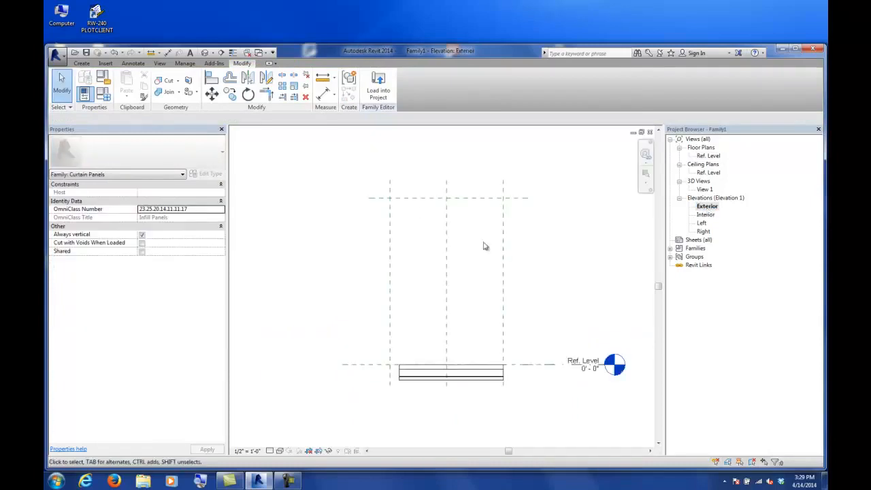
click(323, 93)
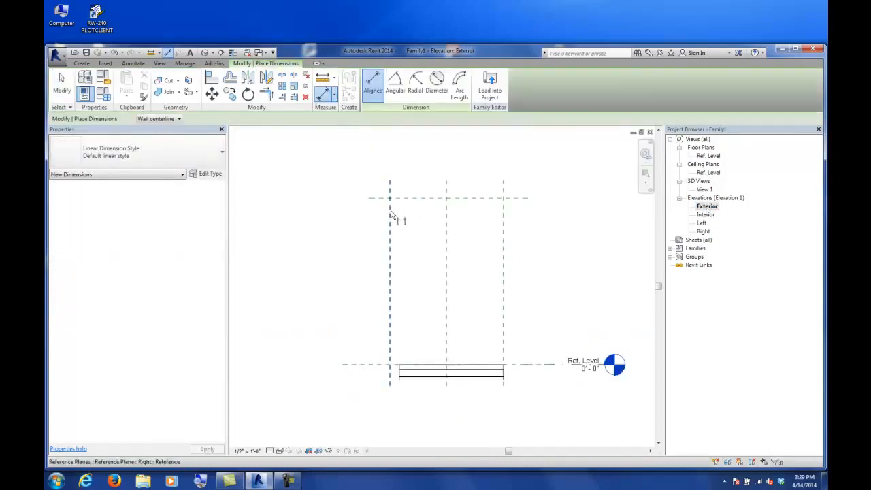
click(390, 215)
click(503, 228)
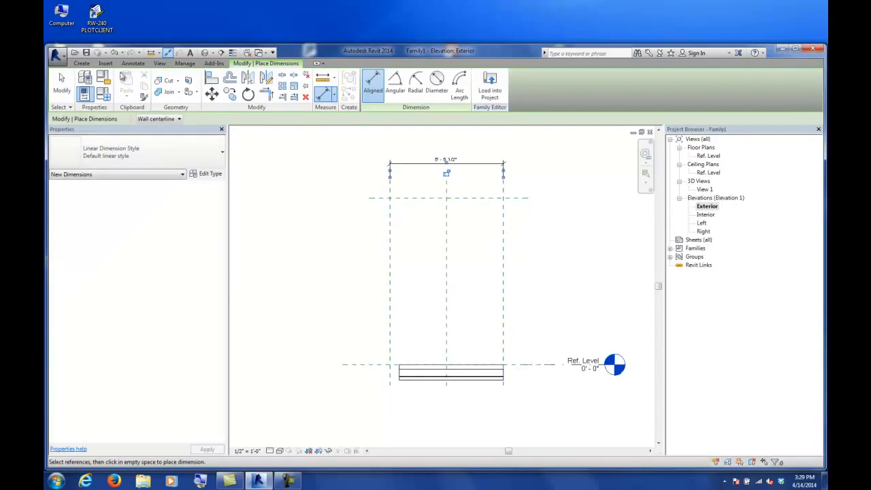
click(61, 85)
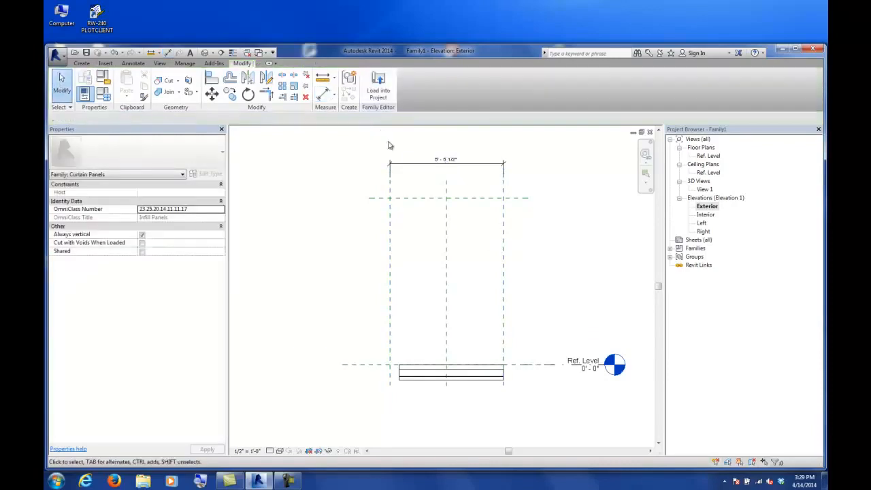
Label the overall width dimension with a new instance reporting family parameter named Length
click(418, 170)
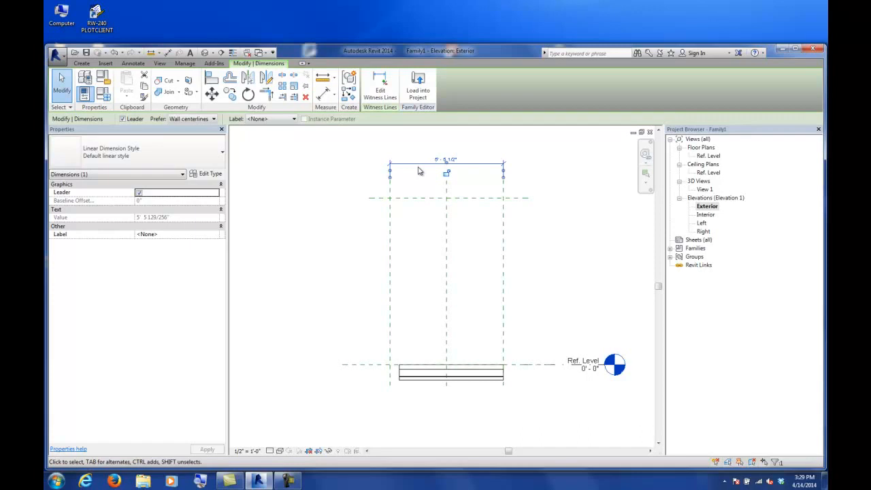
click(273, 121)
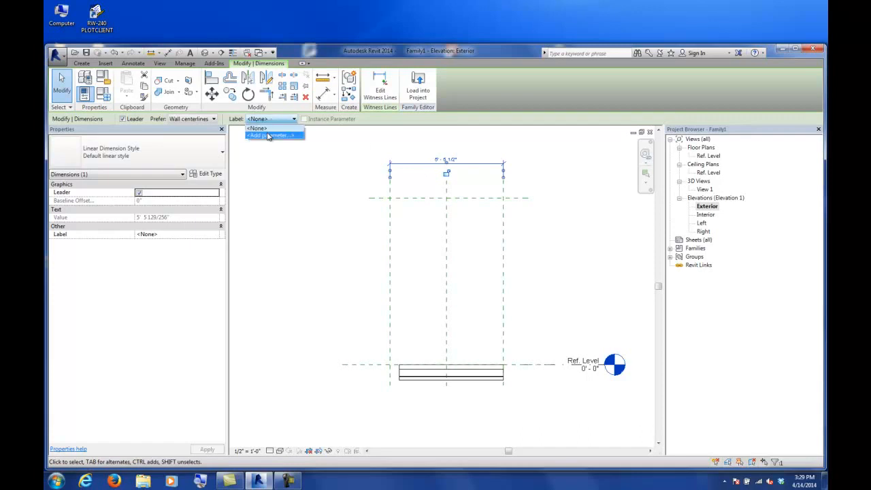
click(271, 136)
text(Length)
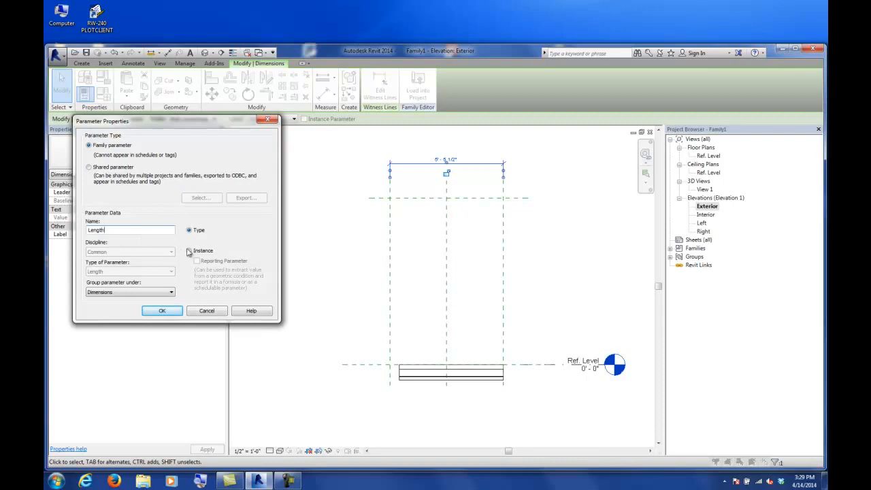
click(190, 251)
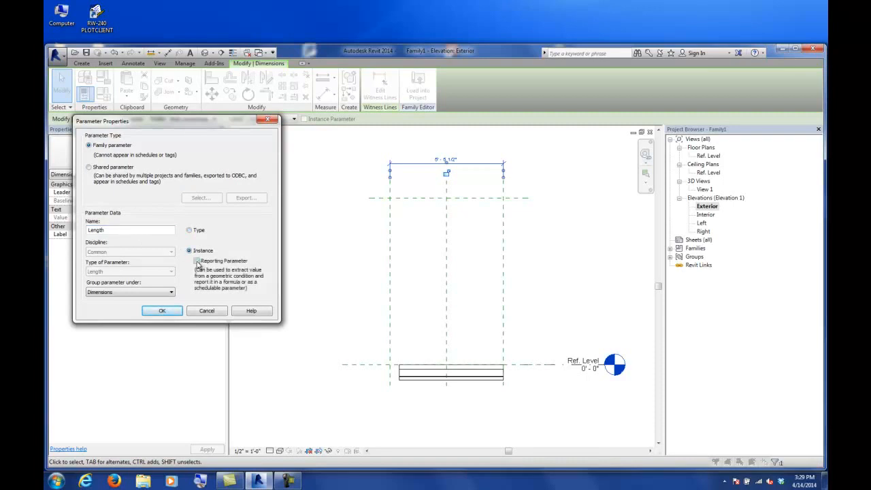
click(163, 311)
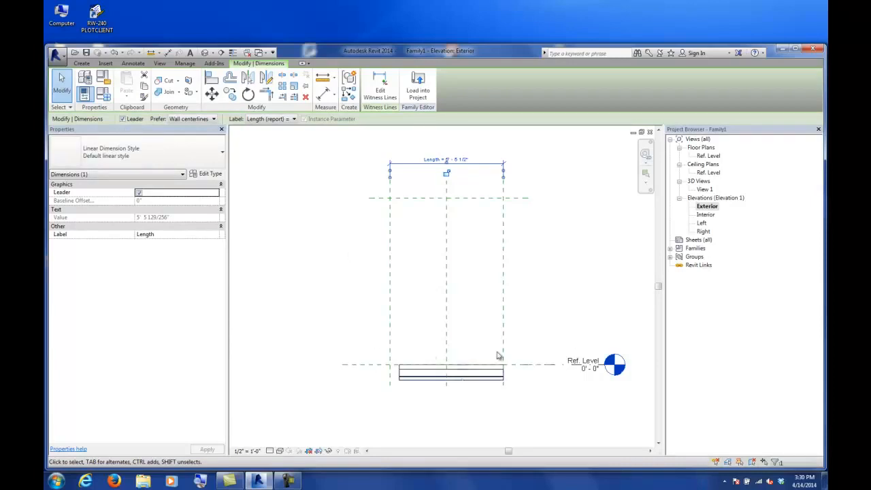
Move the louver blade up from its lower right corner so its bottom edge sits on the Ref. Level line
click(460, 375)
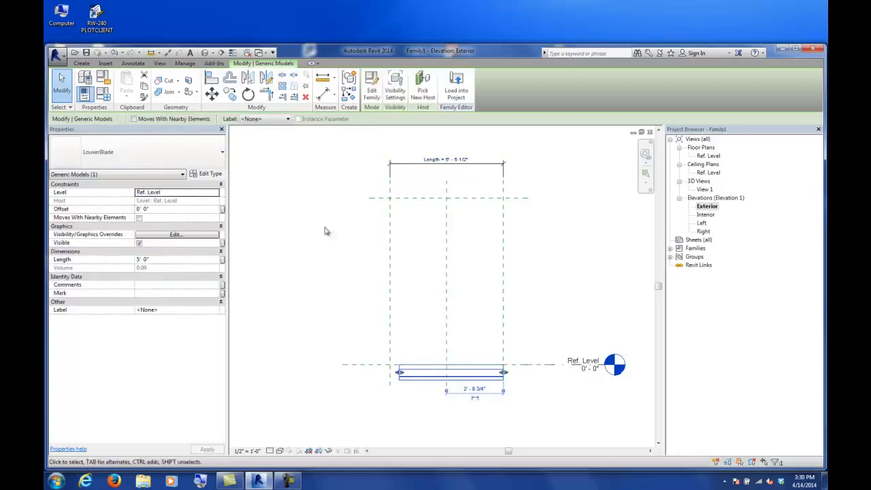
click(213, 97)
scroll(468, 361, up, 3)
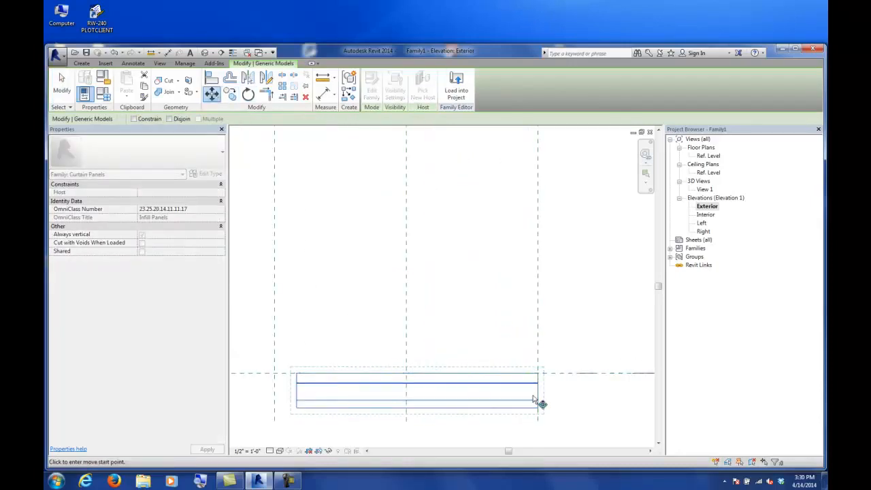
click(538, 407)
click(537, 372)
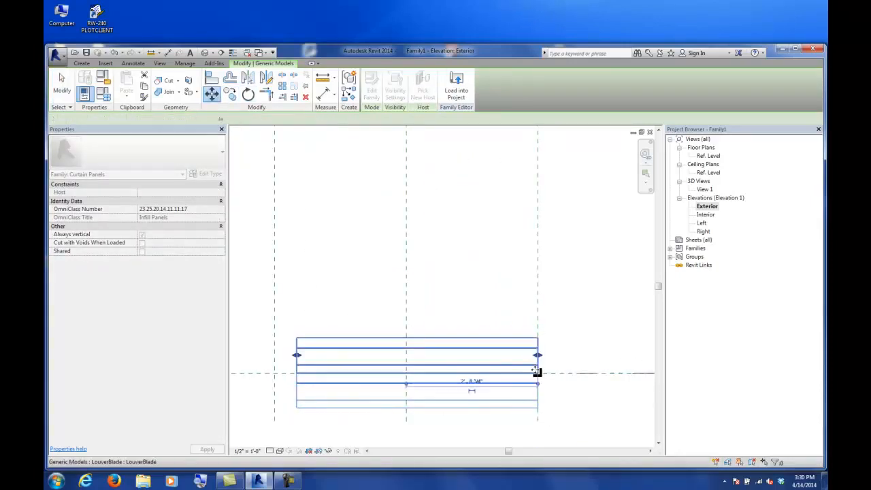
click(565, 337)
Associate the louver blade's Length property with the panel family's Length parameter
scroll(562, 334, down, 2)
scroll(549, 319, down, 2)
click(515, 333)
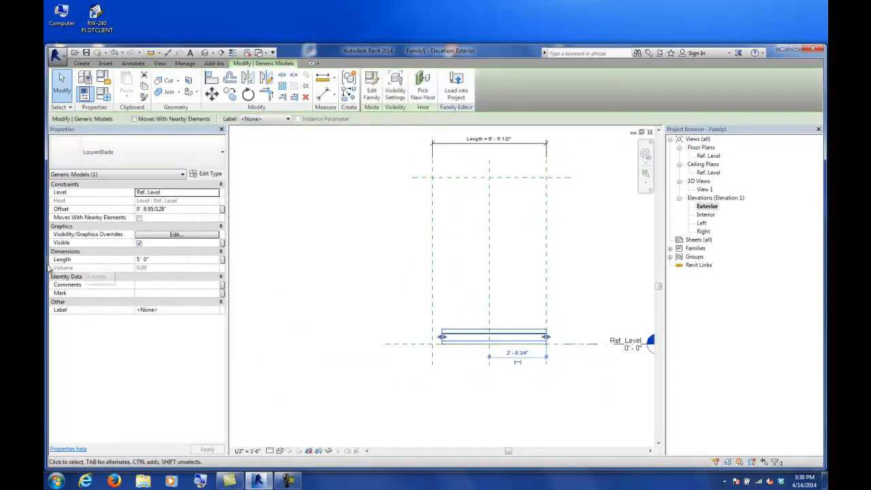
click(222, 260)
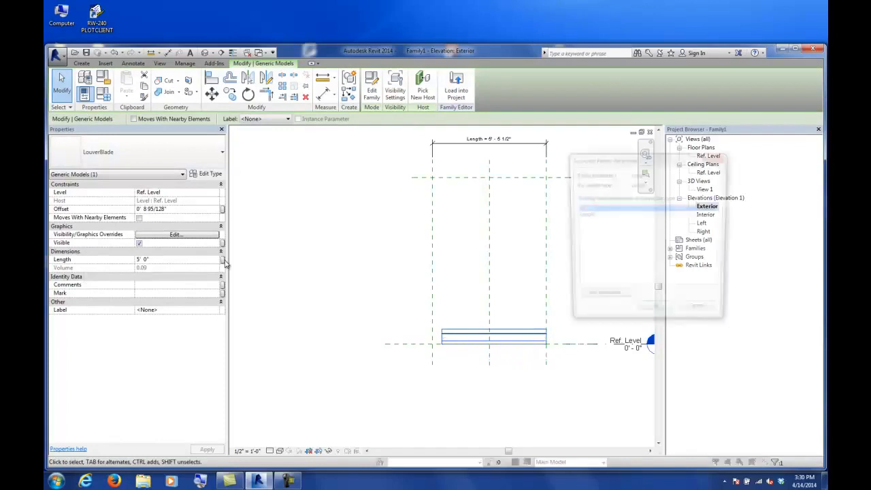
click(589, 215)
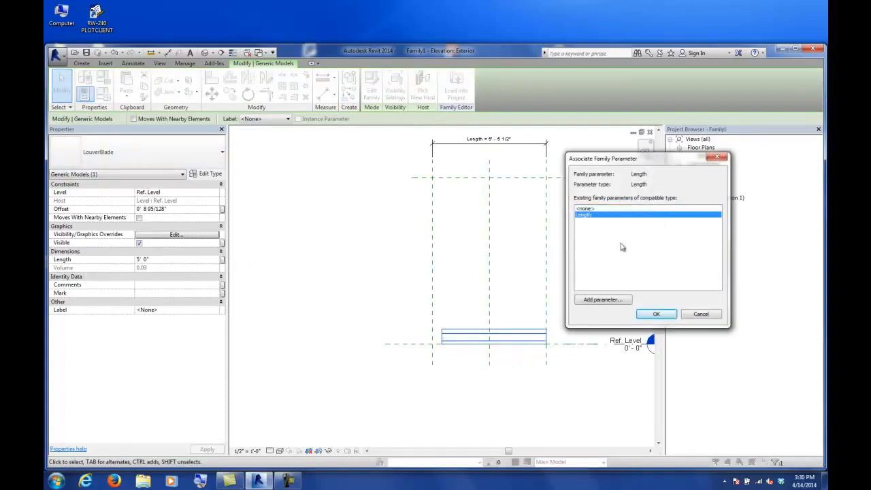
click(656, 314)
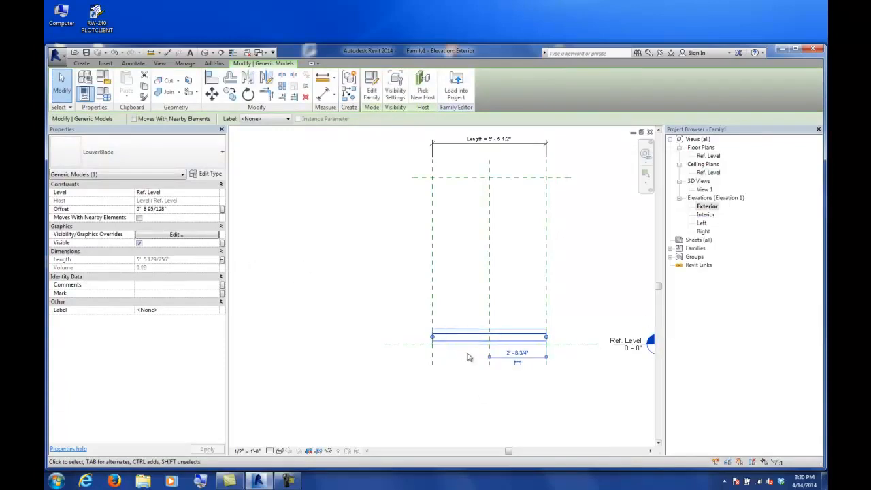
click(577, 292)
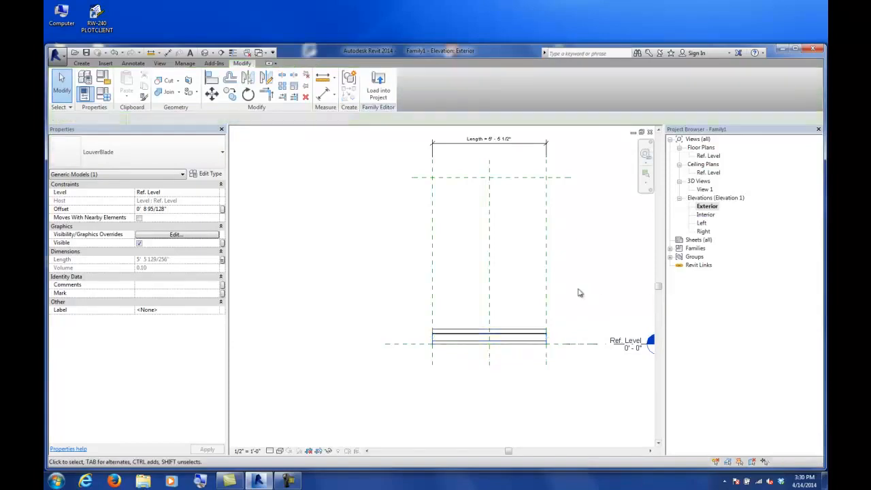
Align and lock the louver blade's right end to the right-hand vertical reference plane in the Exterior elevation
scroll(572, 331, up, 2)
click(213, 79)
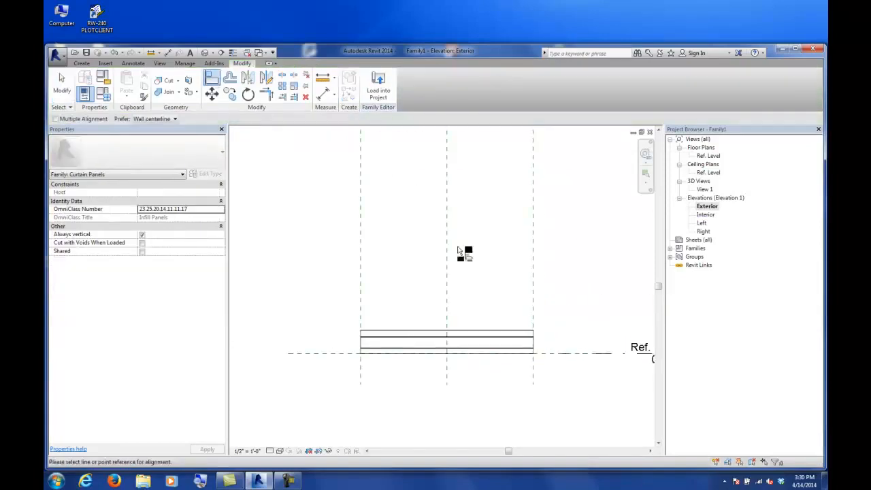
click(535, 343)
click(536, 343)
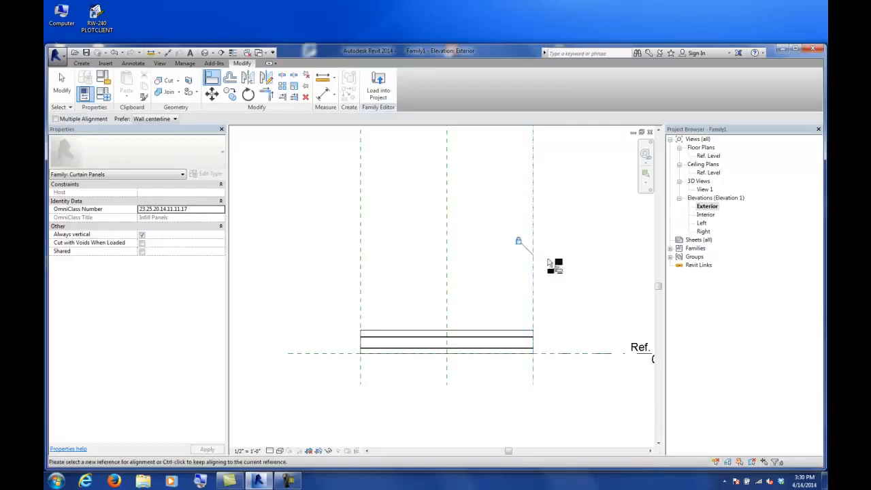
key(Escape)
key(Escape)
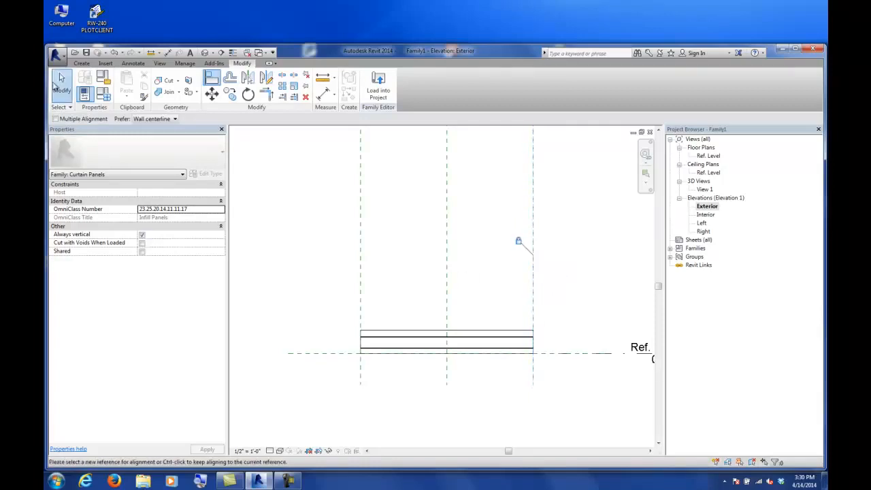
Test the blade's flexing by nudging the Left reference plane outward to about 3' - 8" from the centre plane
scroll(401, 231, down, 2)
click(461, 199)
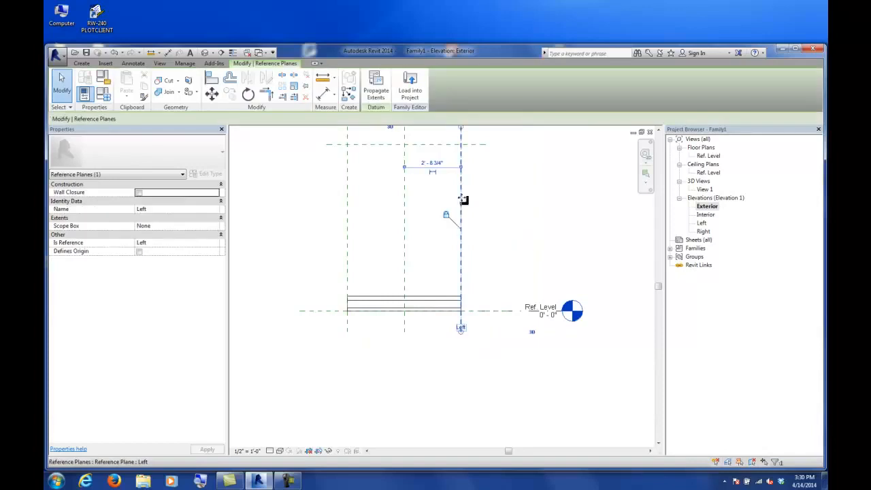
key(Right)
key(Right)
key(Right)
key(Right)
key(Right)
key(Right)
key(Right)
key(Right)
key(Right)
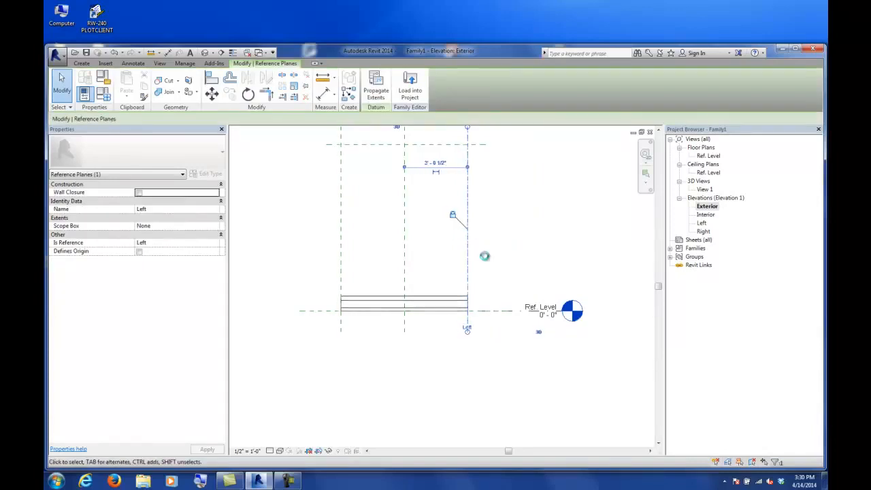
key(Right)
key(Right)
key(Right)
key(Right)
key(Right)
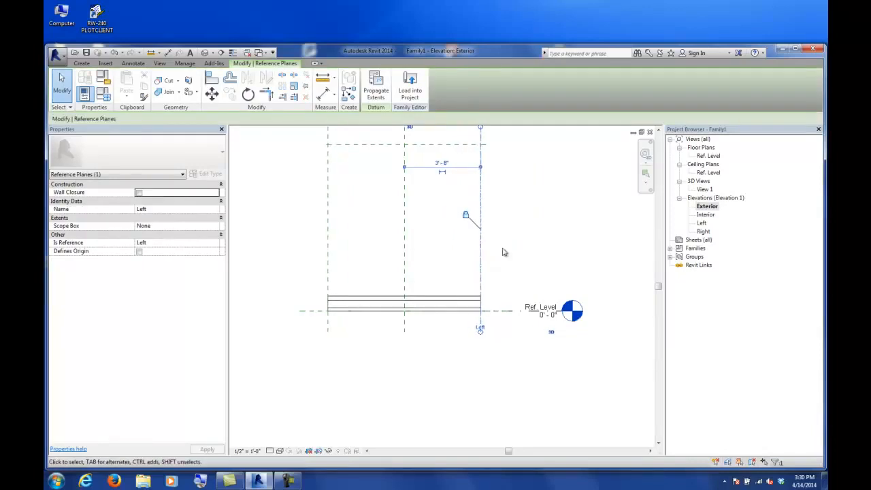
click(506, 253)
In the Left elevation, array the louver blade vertically upward as a grouped and associated array of 2 with 10" spacing to the second
double_click(702, 222)
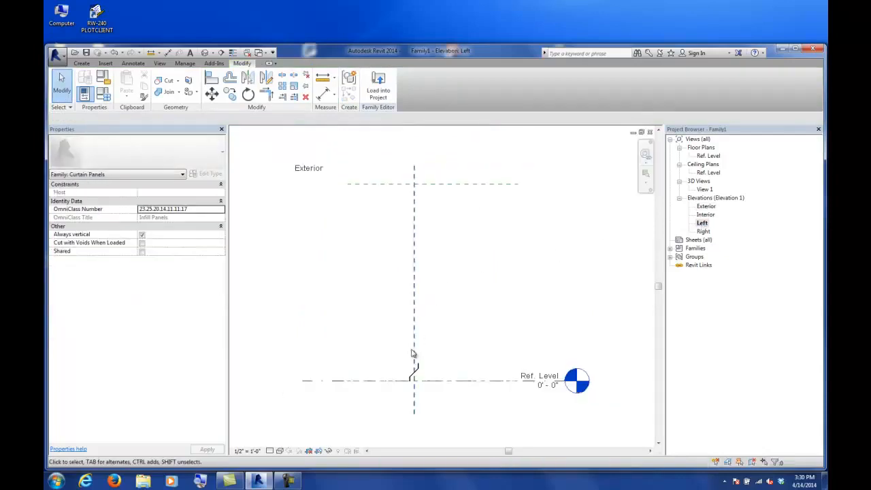
scroll(413, 356, up, 2)
click(416, 379)
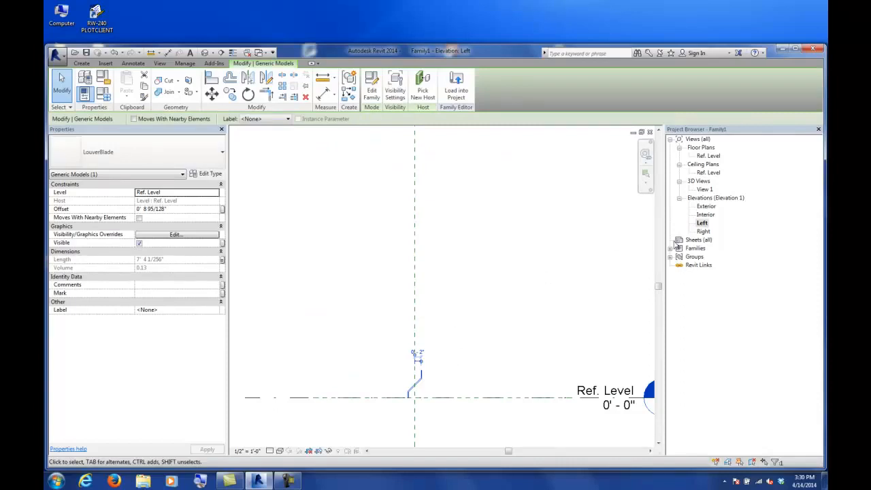
middle_drag(488, 270, 459, 286)
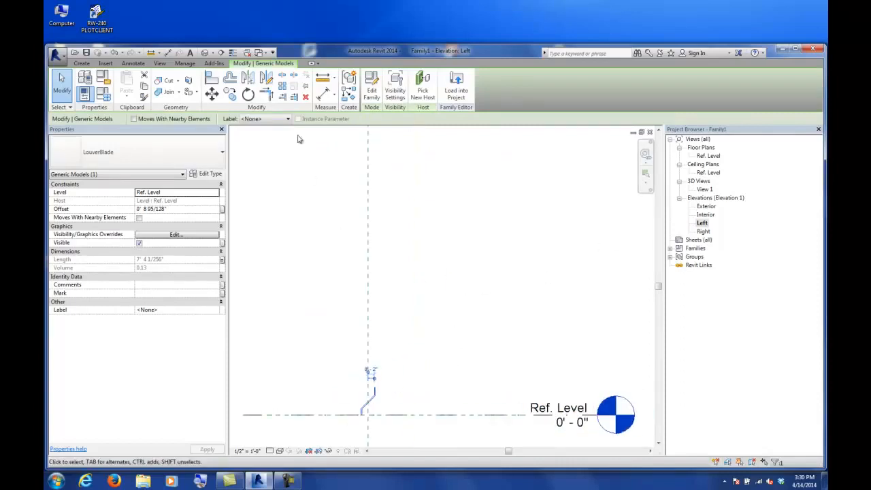
click(284, 90)
click(397, 417)
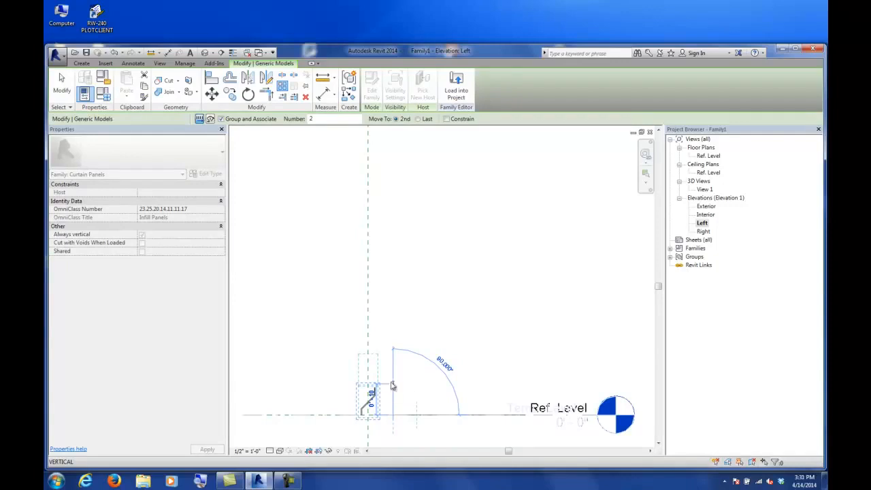
click(393, 386)
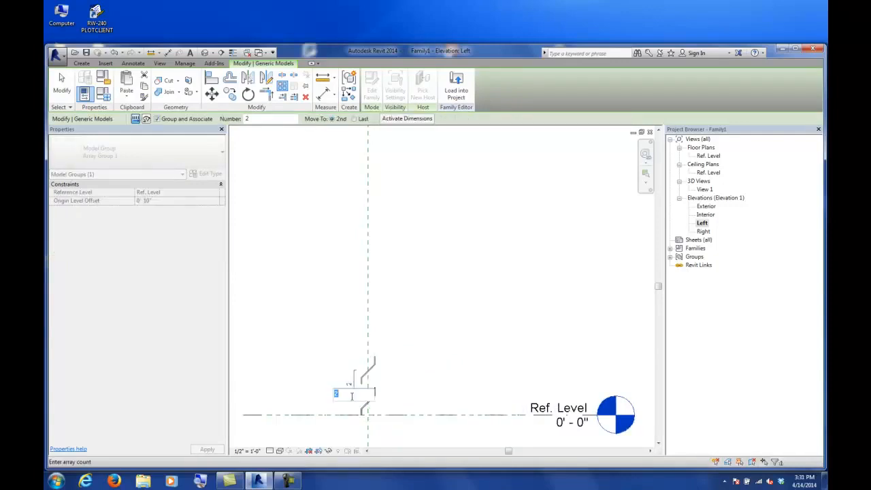
key(Return)
click(420, 350)
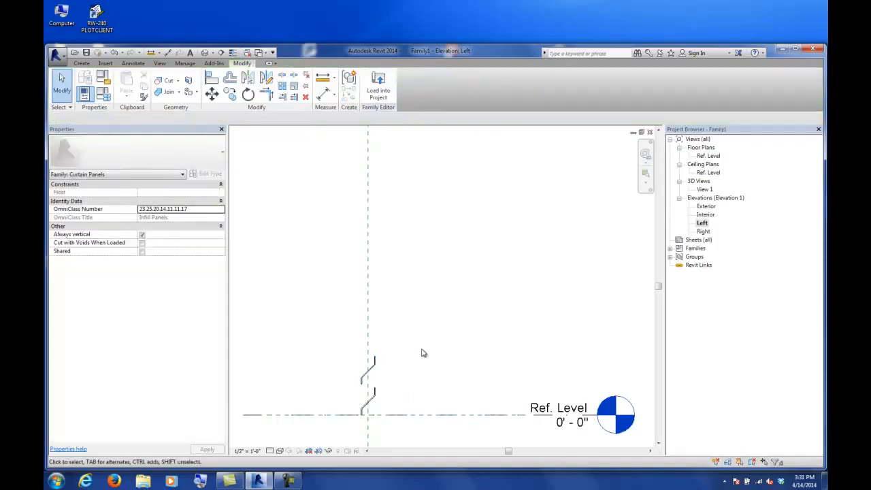
Label the louver blade array's count with a new instance family parameter named No Of Blades
click(362, 370)
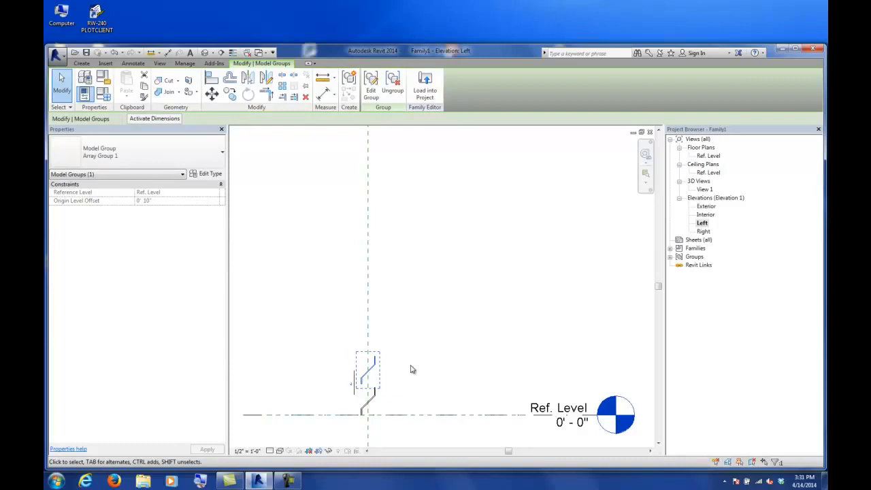
click(456, 289)
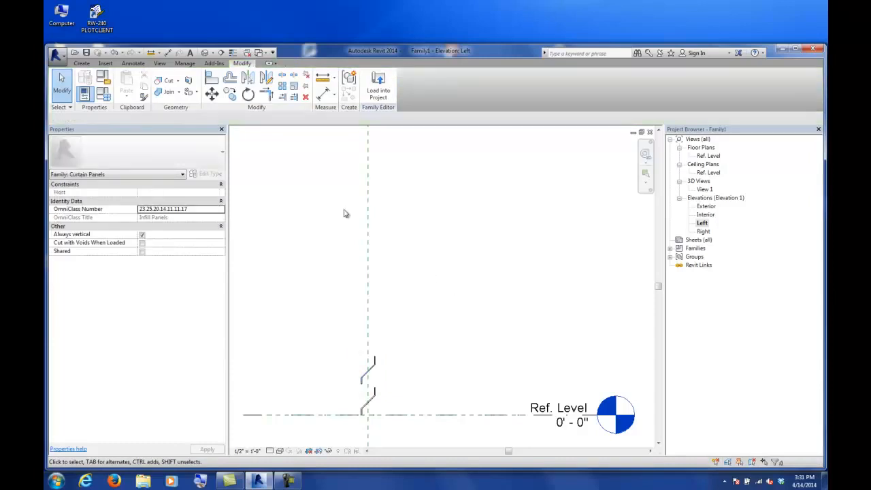
click(371, 376)
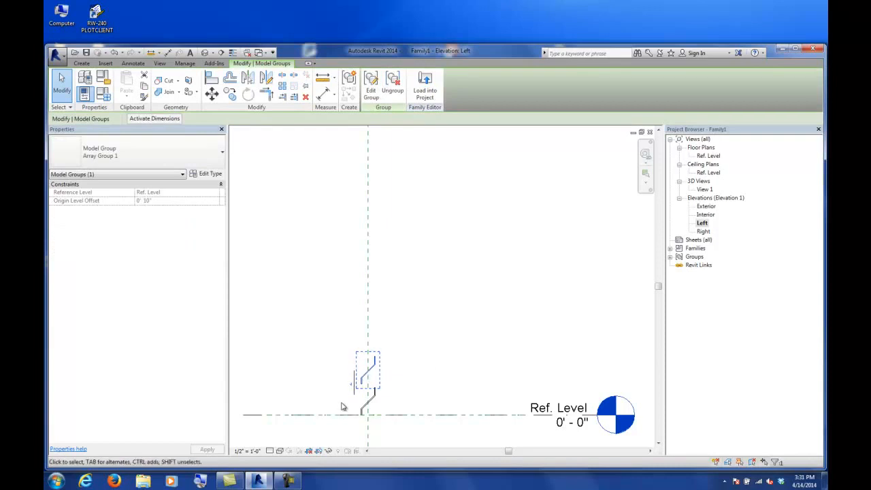
scroll(352, 404, up, 5)
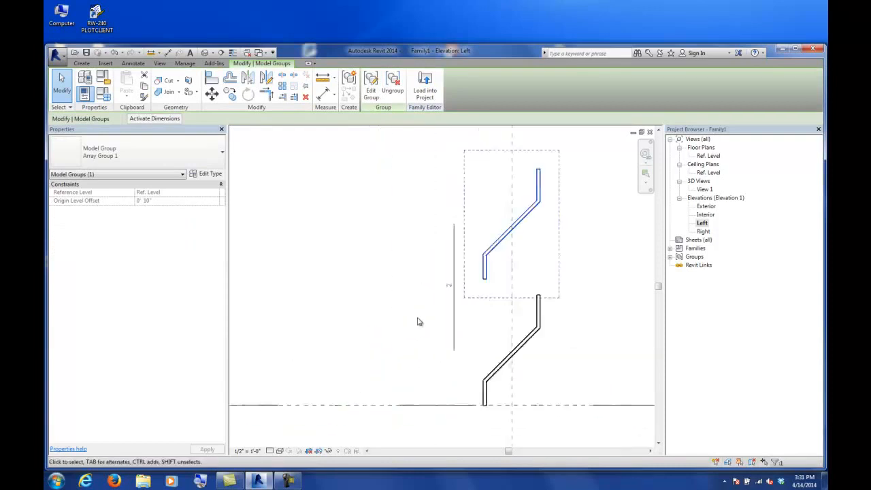
click(459, 284)
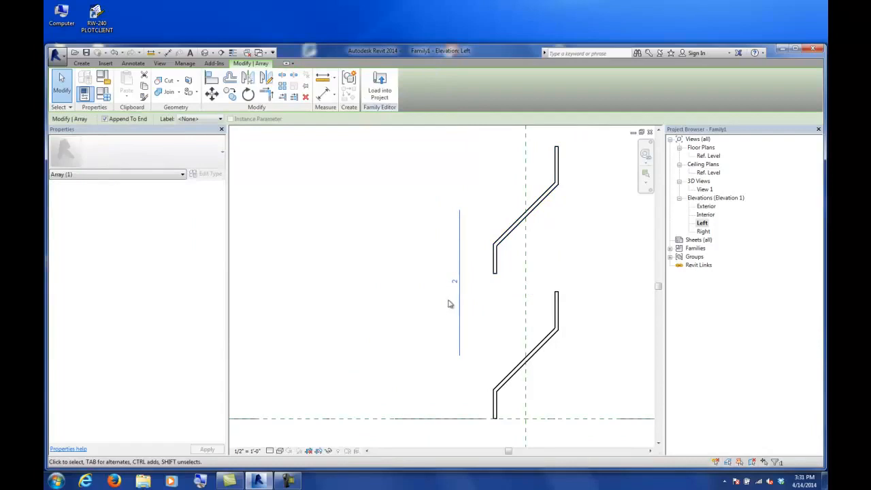
click(191, 120)
click(201, 134)
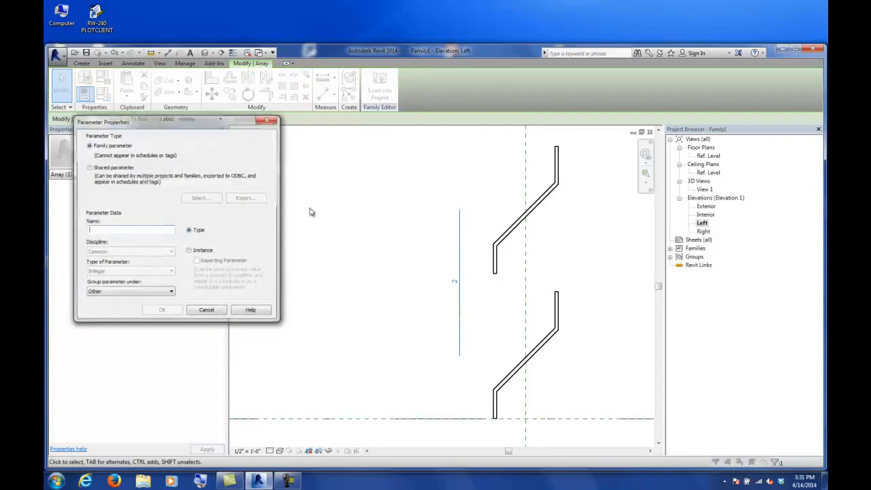
text(No Of Blades)
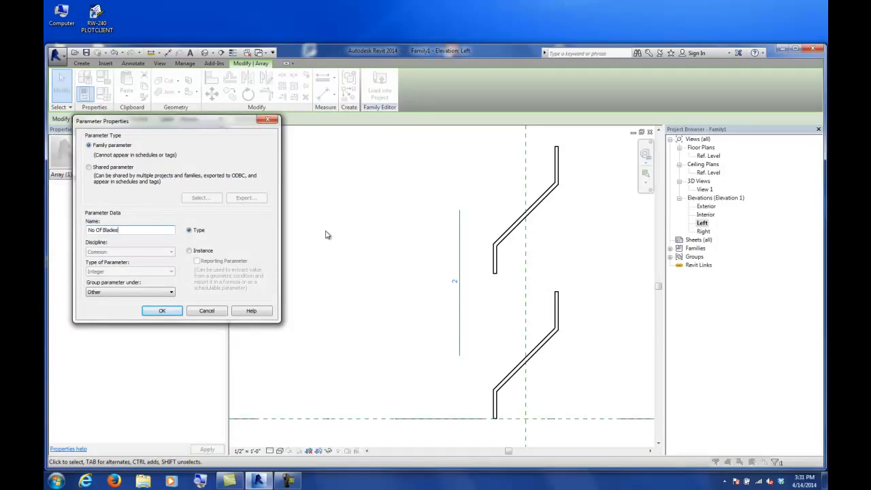
click(190, 251)
click(162, 310)
In the Exterior elevation, dimension the panel's height between the Ref. Level and the top reference plane
scroll(585, 272, down, 2)
scroll(572, 270, down, 2)
middle_drag(572, 270, 500, 311)
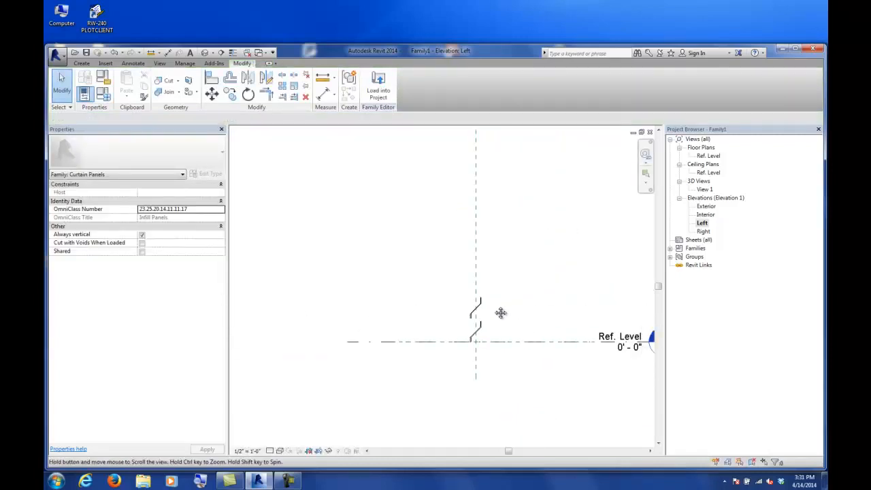
double_click(706, 206)
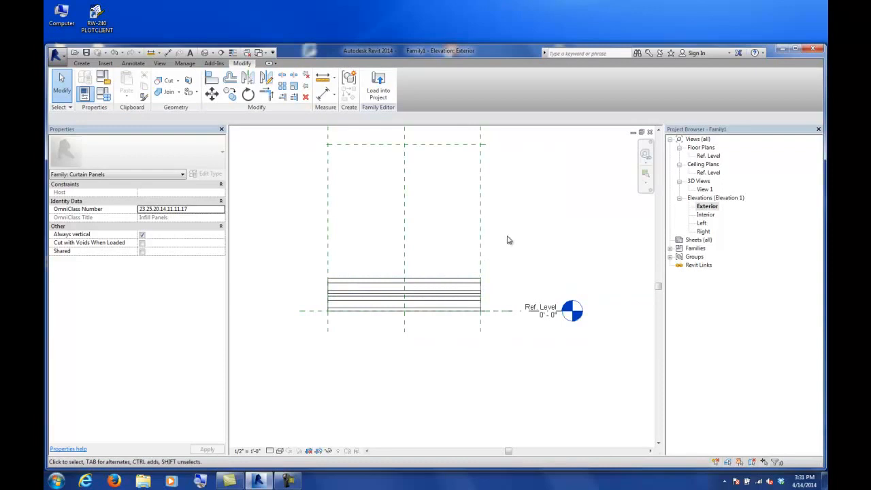
key(d)
key(i)
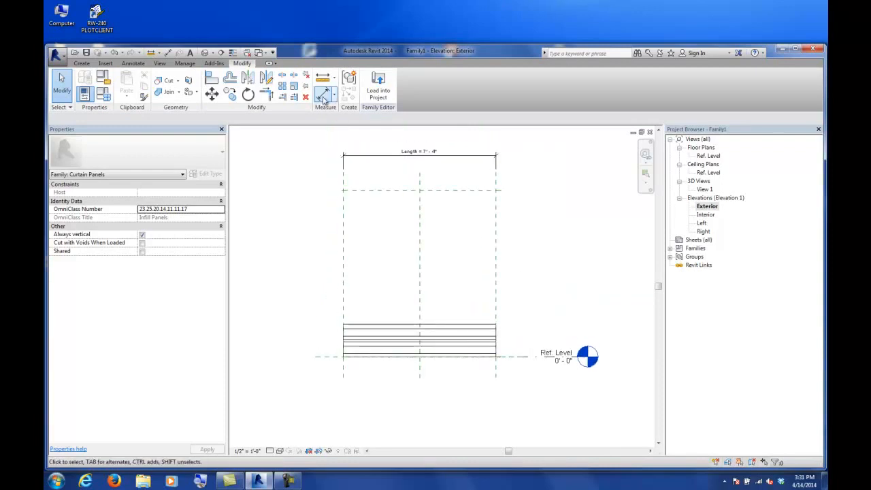
click(327, 357)
click(380, 190)
click(327, 250)
key(Escape)
key(Escape)
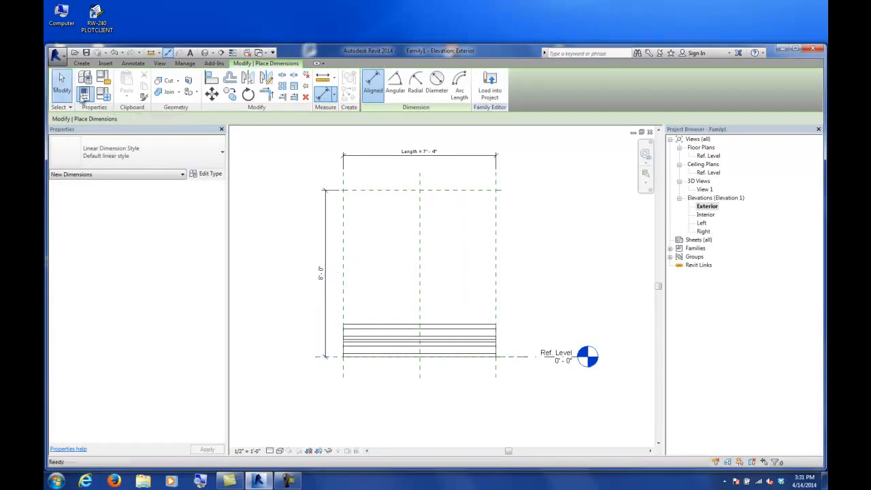
Label the vertical panel dimension with a new instance reporting parameter named Height, grouped under Dimensions
click(324, 216)
click(259, 120)
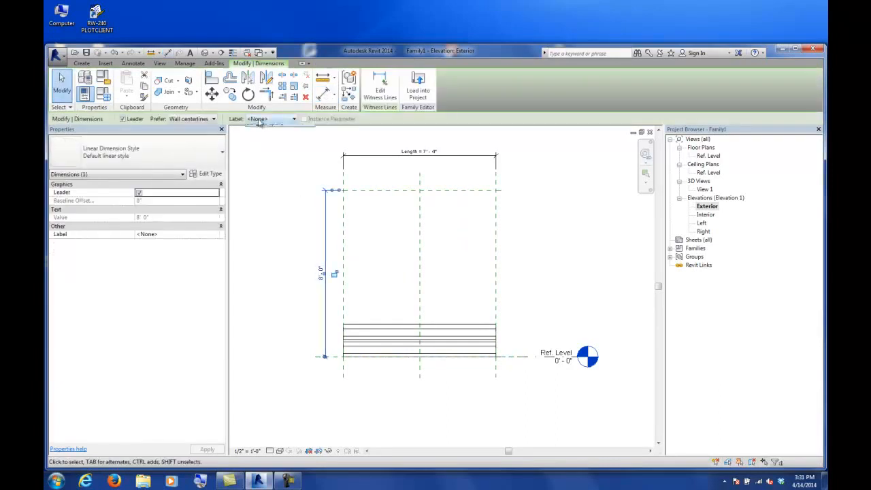
click(267, 135)
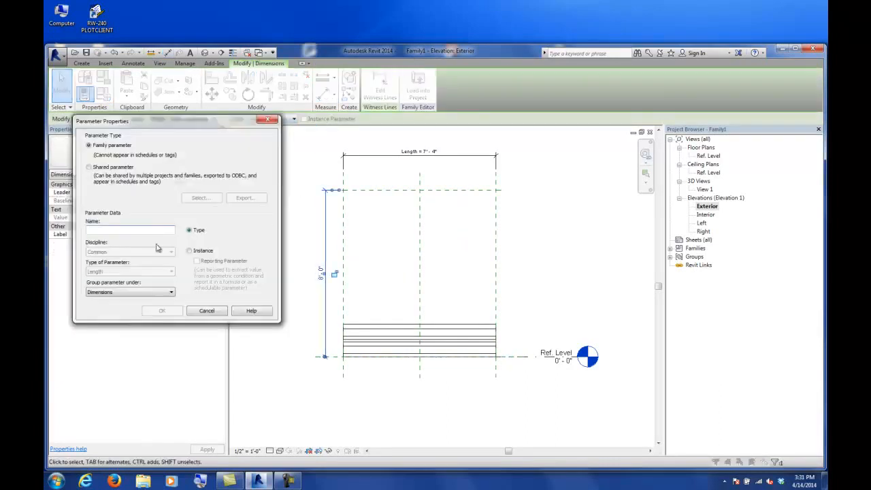
text(Height)
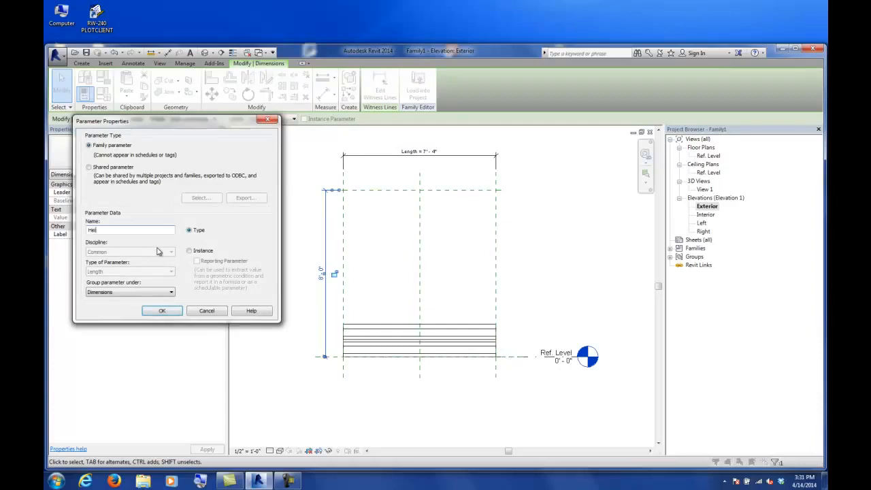
click(190, 251)
click(174, 311)
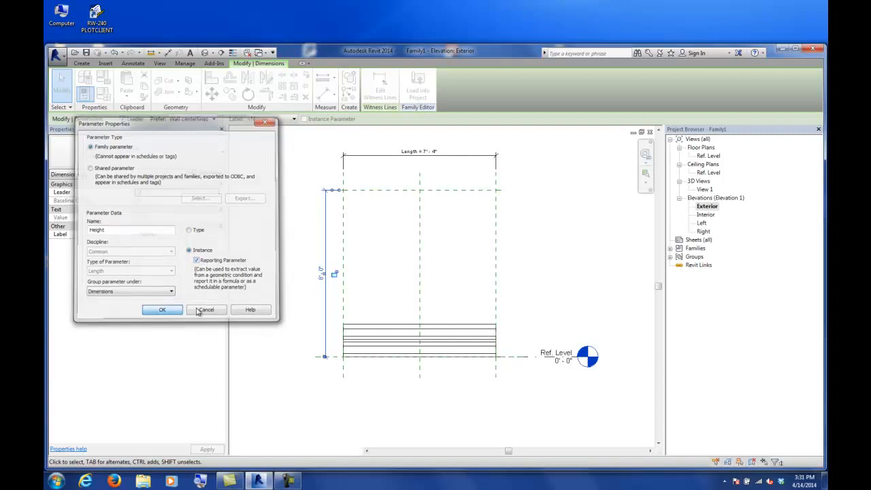
click(279, 251)
Drive the No Of Blades family parameter with the formula Height / 10" and apply it
click(104, 93)
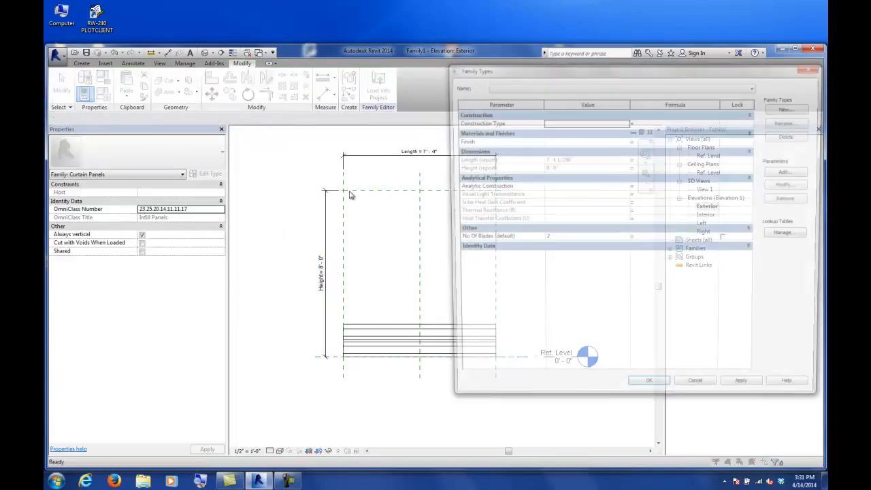
drag(443, 211, 507, 214)
click(676, 250)
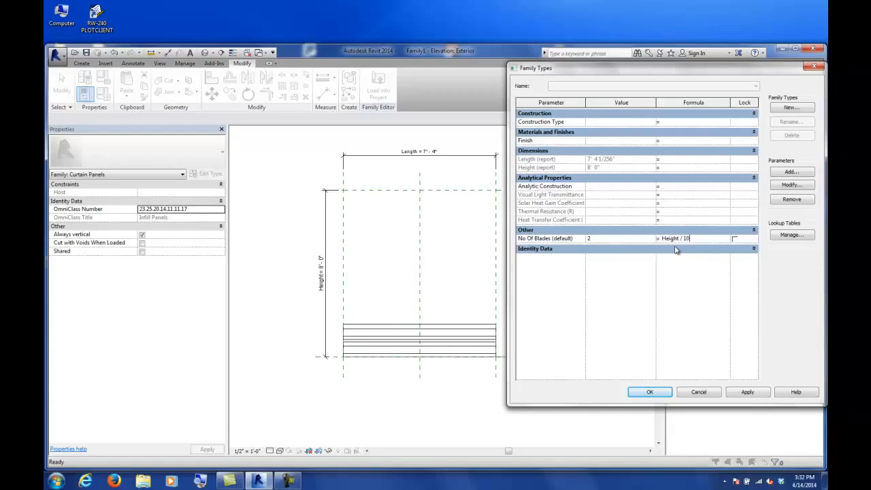
key(Tab)
click(650, 392)
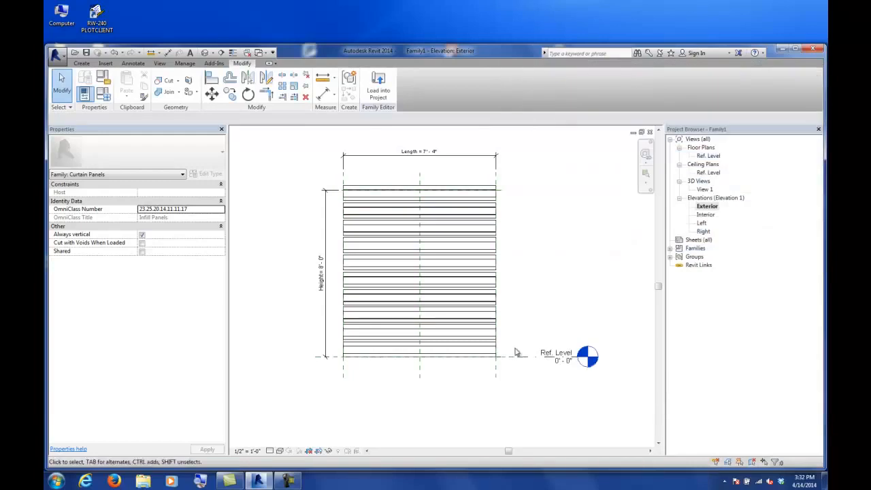
Save the panel family in the classes folder as CurtainPanel_LouverBlades
click(86, 53)
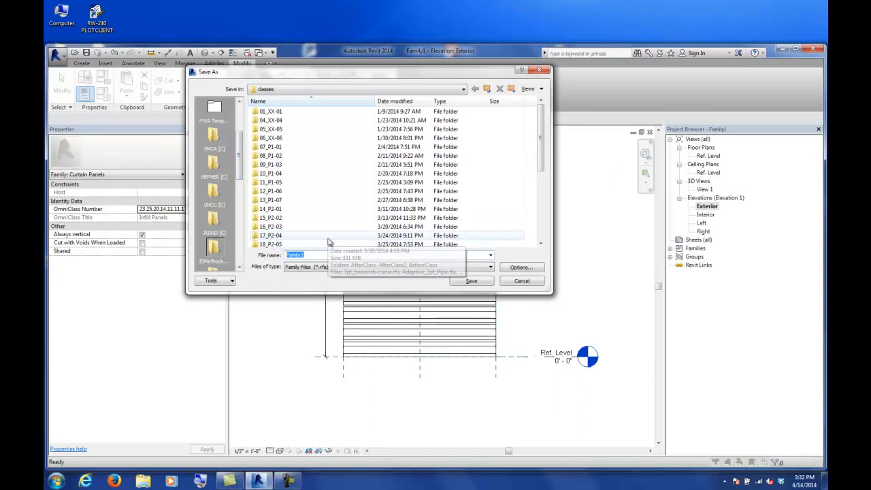
text(Parametri)
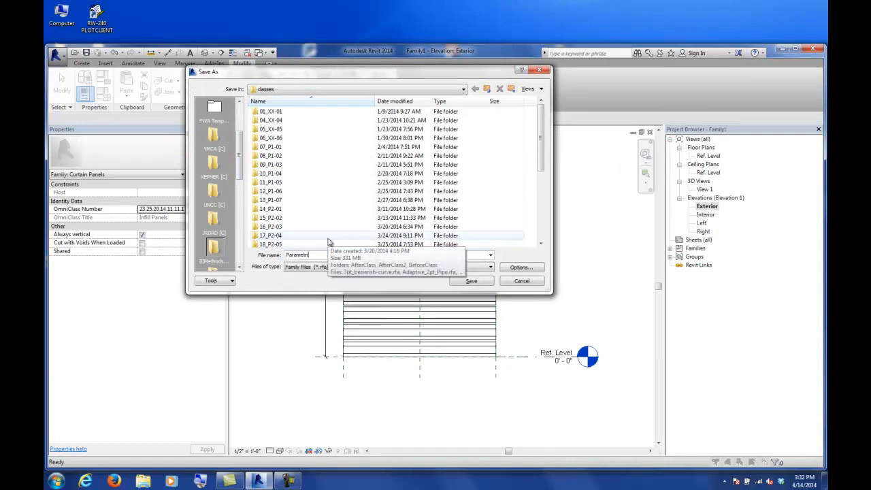
text(Curt)
key(Return)
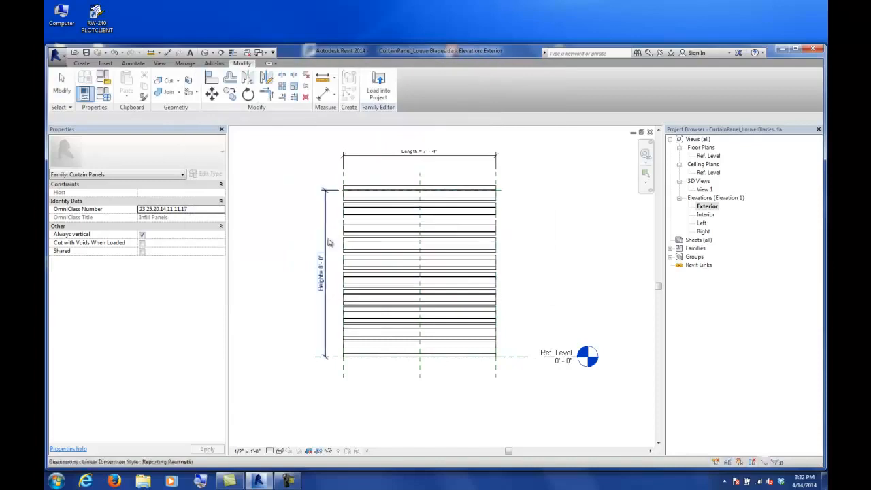
Return to the Recent Files page and create a new project from the Architectural Template
click(160, 62)
click(351, 90)
click(354, 196)
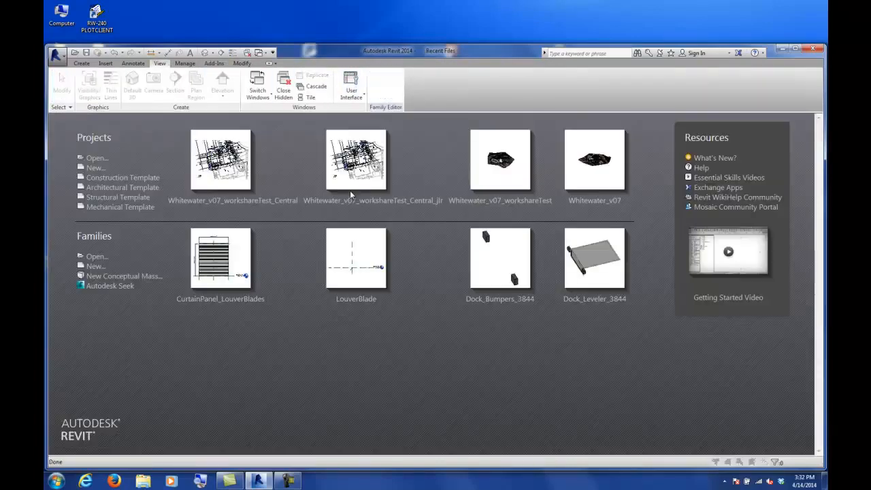
click(94, 168)
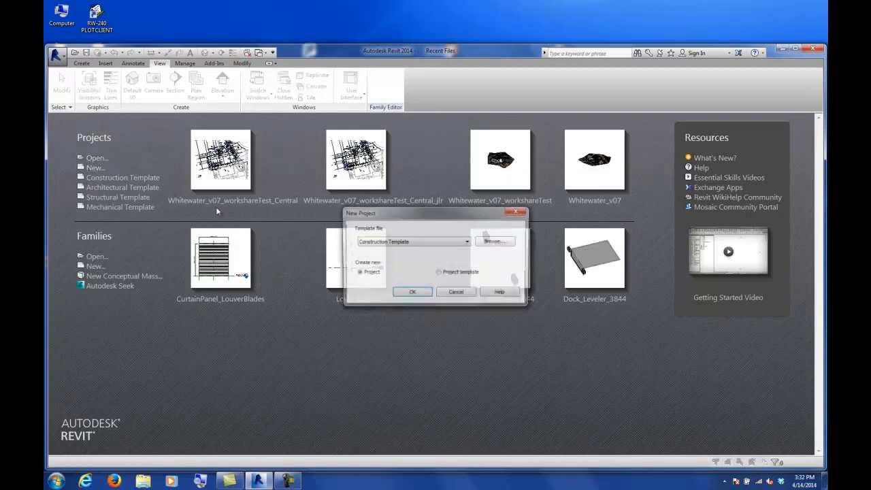
click(456, 292)
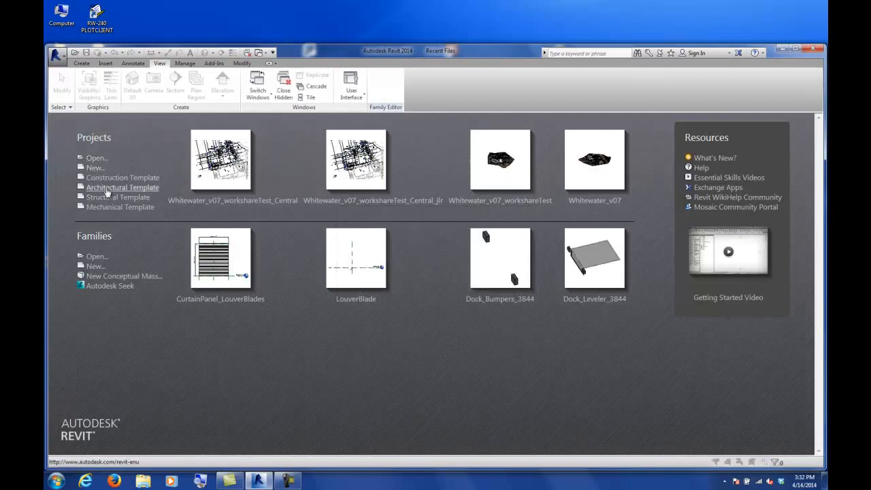
click(122, 187)
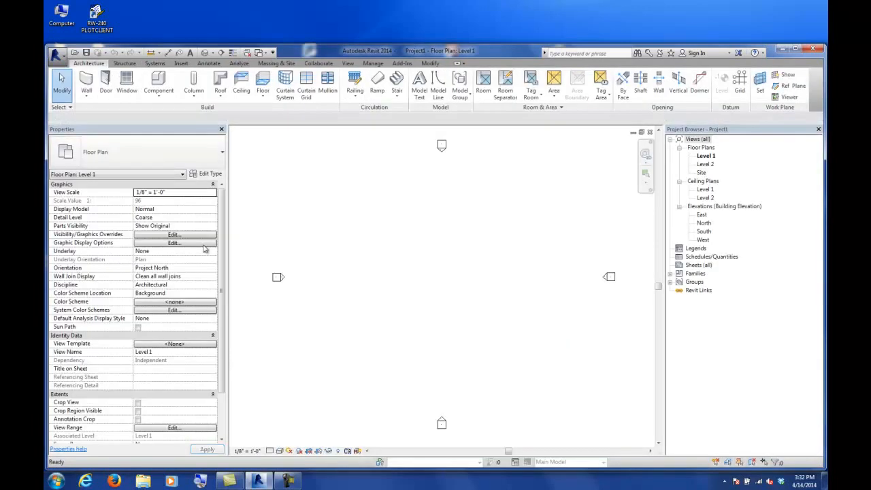
Switch back to the CurtainPanel_LouverBlades family and load it into Project1 only
click(260, 52)
click(299, 154)
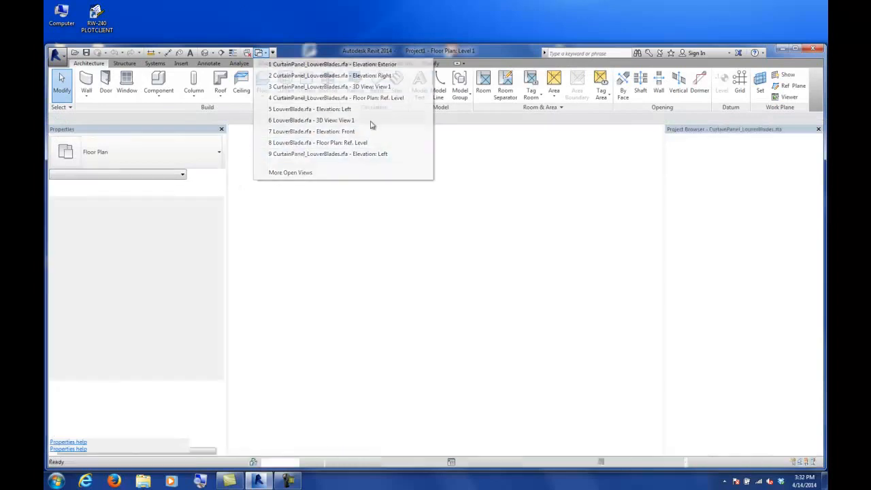
click(386, 92)
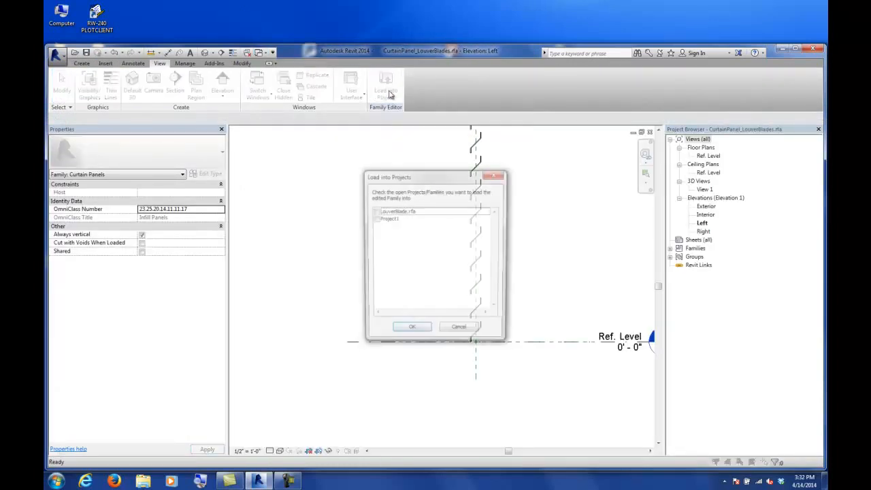
click(375, 218)
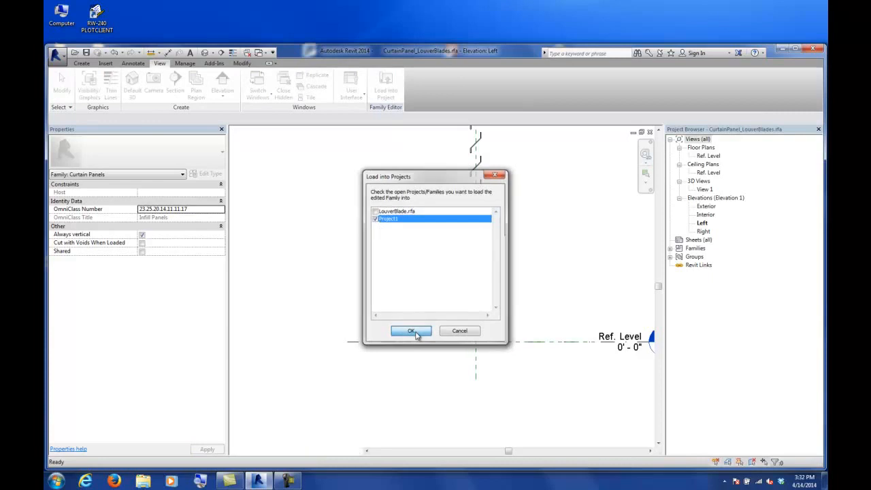
click(410, 331)
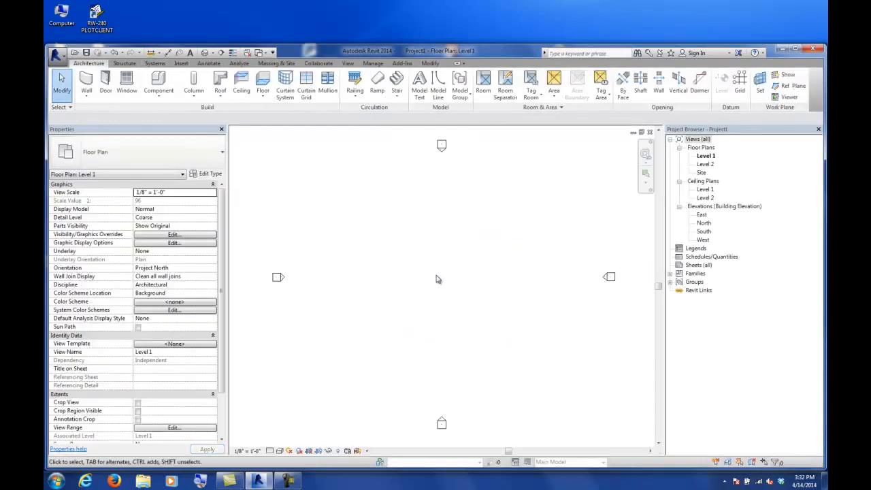
Start a wall on Level 1 with the Storefront curtain wall type and open its type properties
click(87, 97)
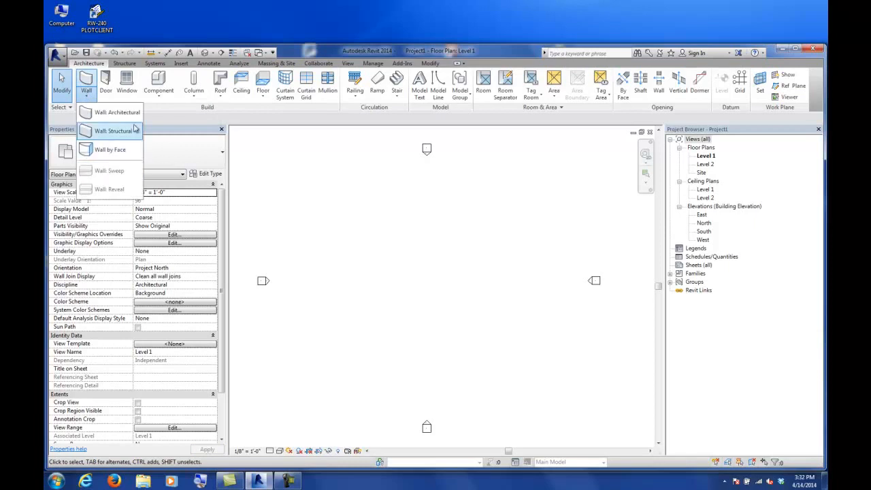
click(158, 119)
click(87, 80)
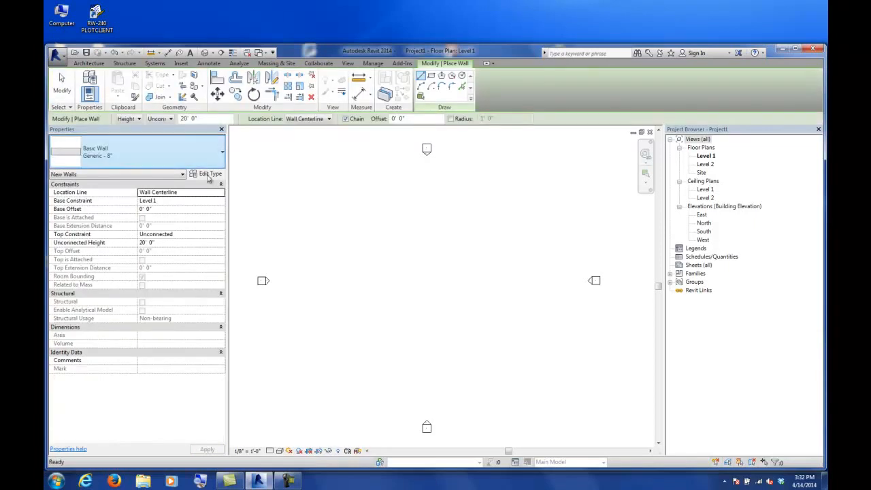
click(221, 151)
scroll(221, 245, down, 1)
drag(221, 245, 222, 337)
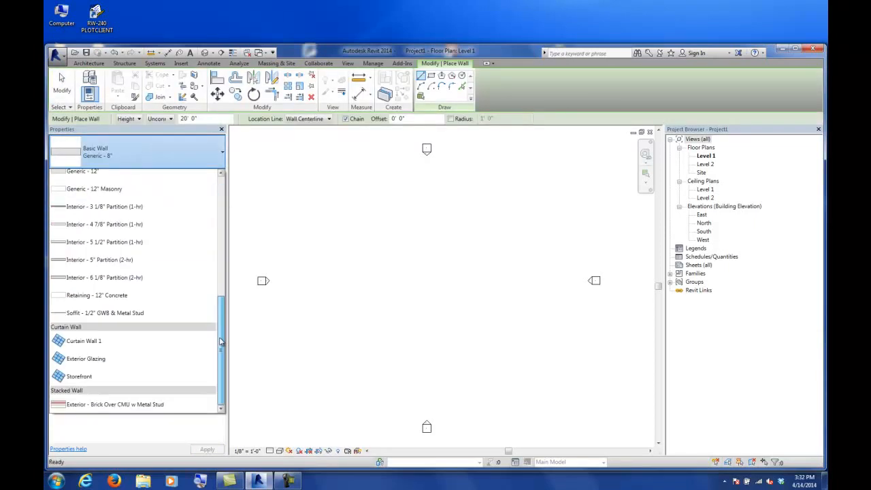
click(78, 376)
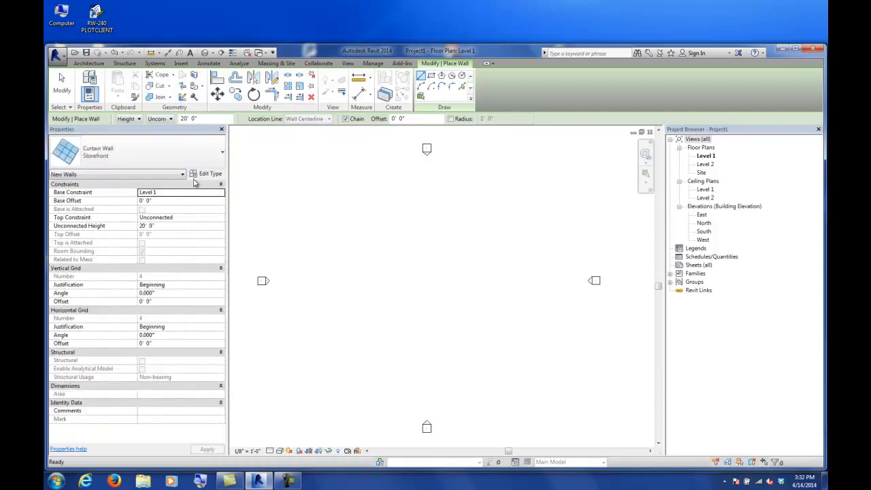
click(202, 173)
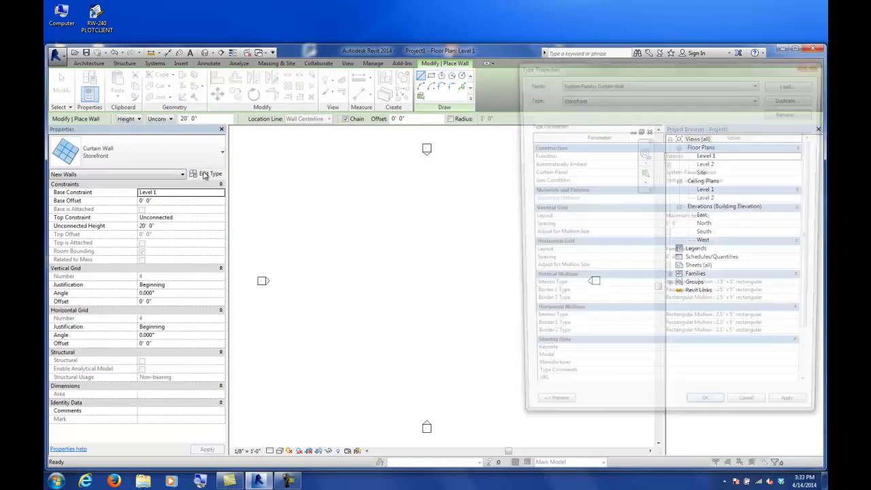
drag(690, 71, 487, 72)
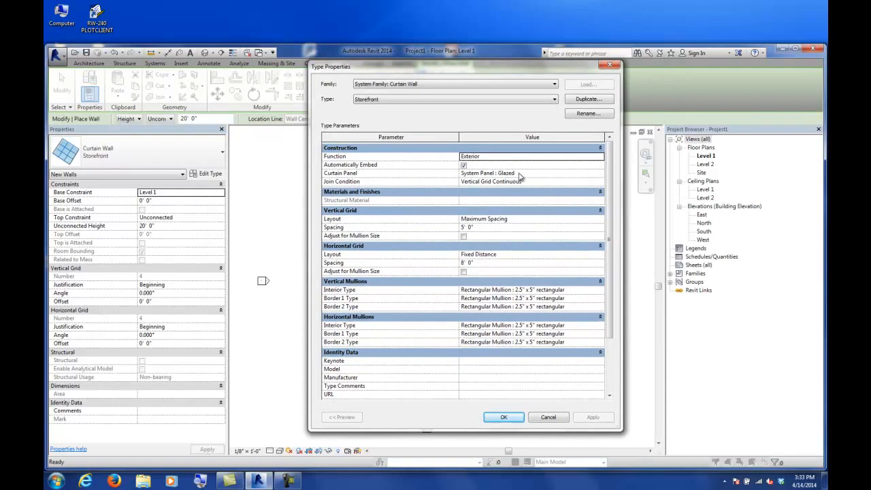
Duplicate the Storefront curtain wall type as Louver and set its curtain panel to CurtainPanel_LouverBlades
click(582, 98)
text(Louver)
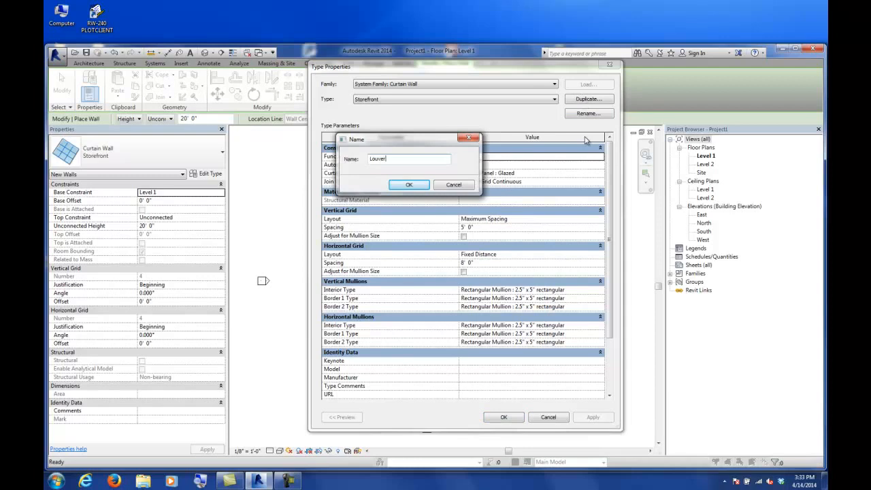
key(Return)
click(550, 173)
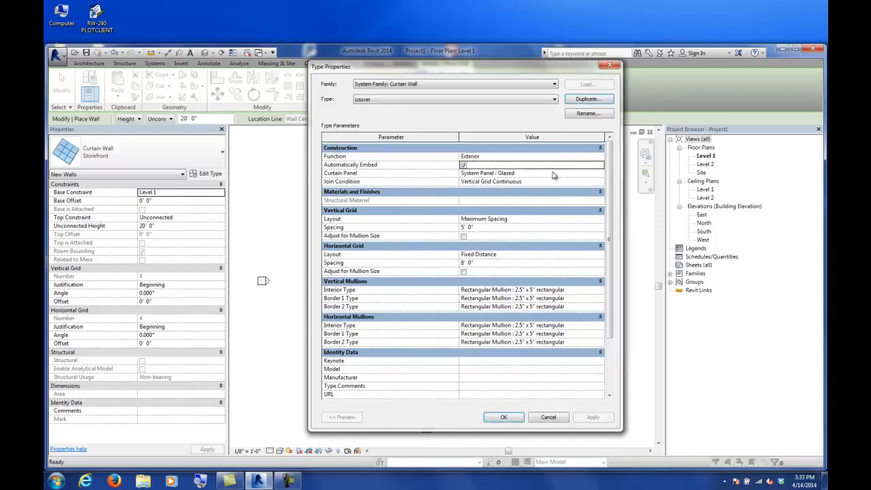
click(600, 174)
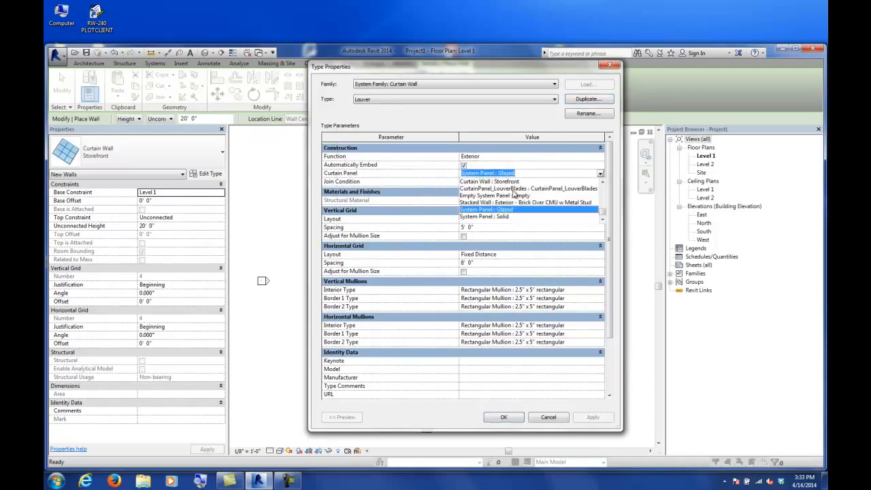
click(546, 190)
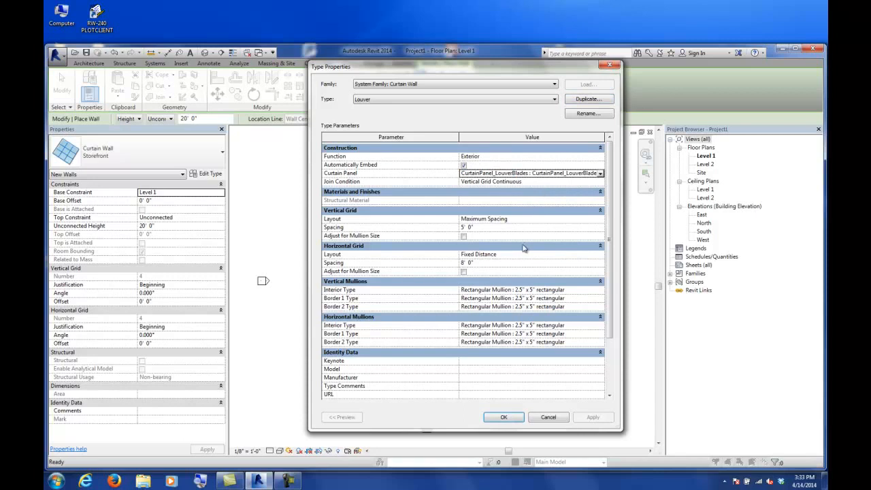
click(503, 417)
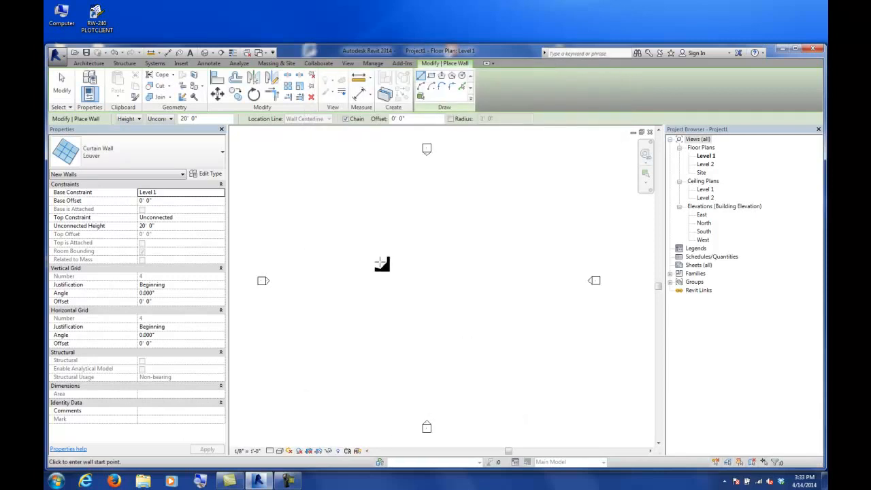
Draw a horizontal Louver curtain wall about 55' 6" long in the middle of the Level 1 plan
click(352, 276)
click(464, 276)
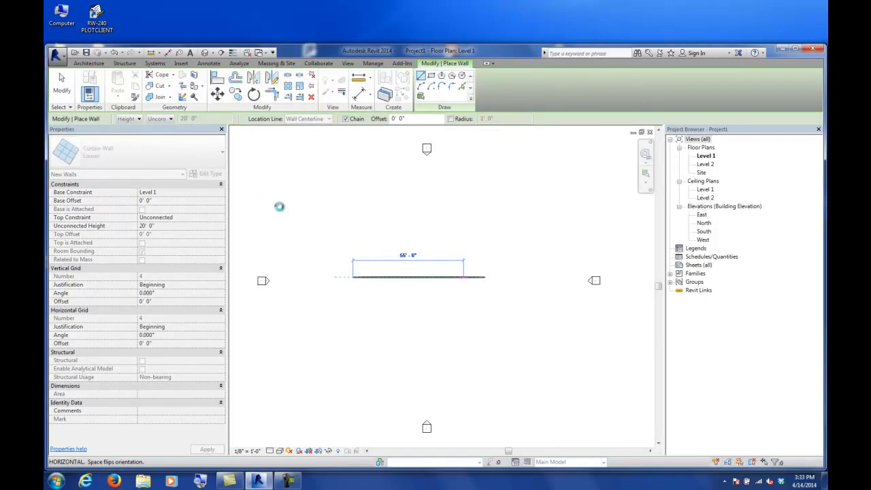
click(61, 83)
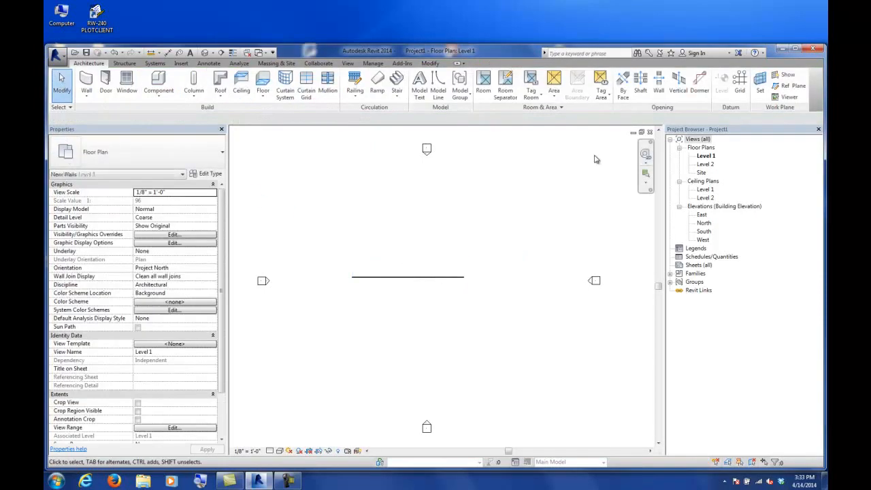
Open the default 3D view and bring the back of the Louver curtain wall into view
click(348, 63)
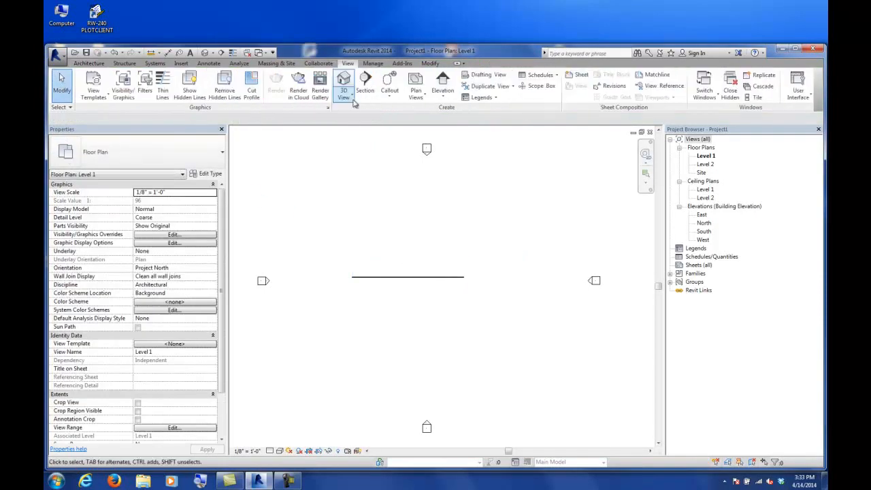
click(343, 81)
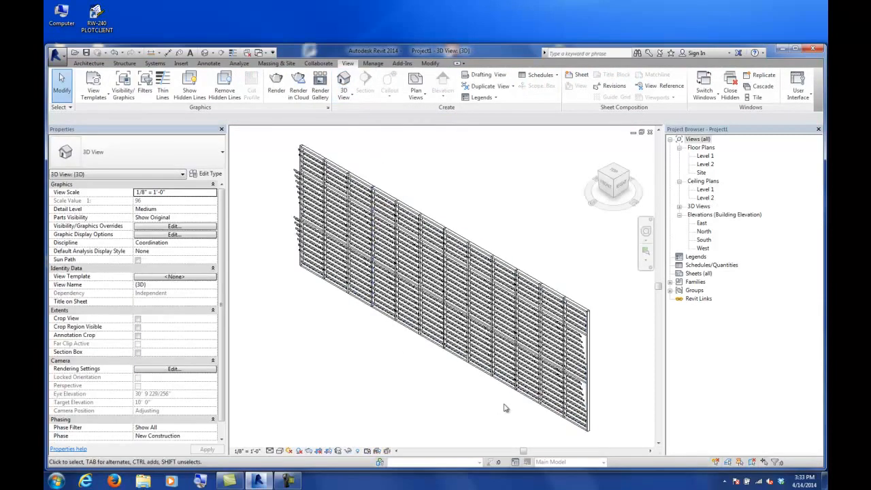
shift+middle_drag(508, 399, 488, 380)
middle_drag(562, 370, 489, 330)
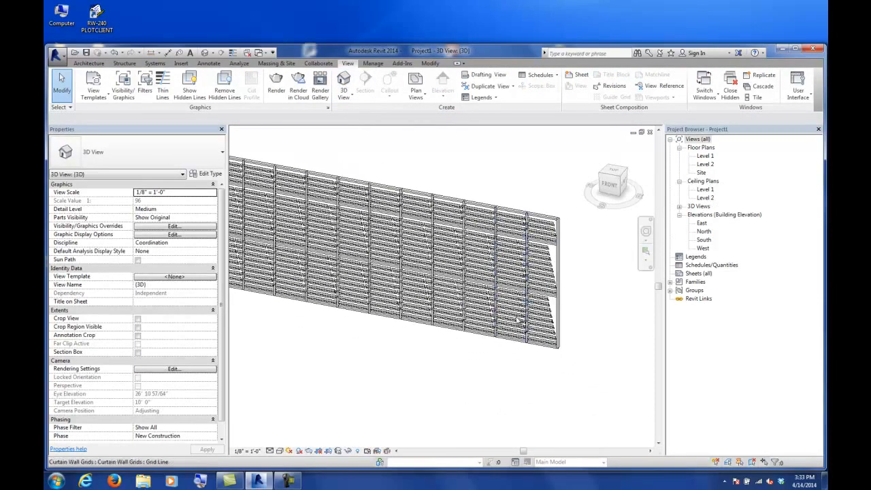
scroll(569, 306, up, 6)
shift+middle_drag(570, 306, 381, 313)
Set the 3D view's visual style to Shaded and examine how the louver blades fit between the mullions
click(279, 450)
click(299, 416)
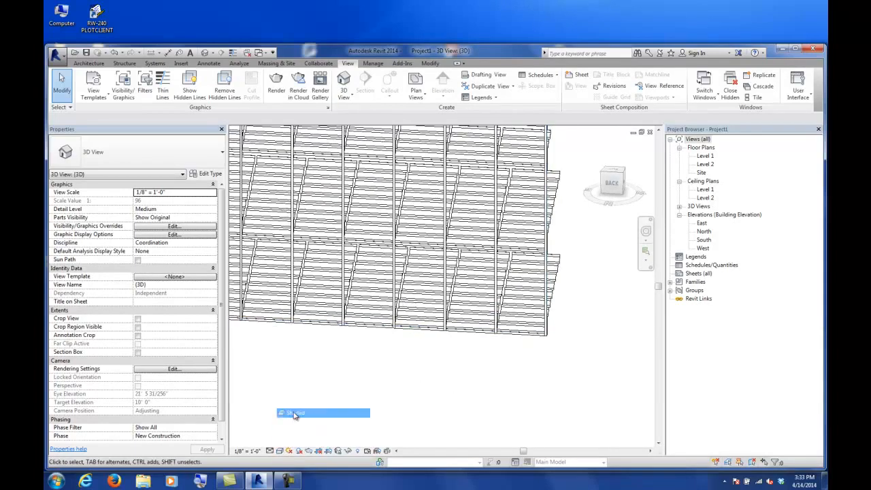
shift+middle_drag(529, 361, 481, 368)
scroll(481, 368, up, 4)
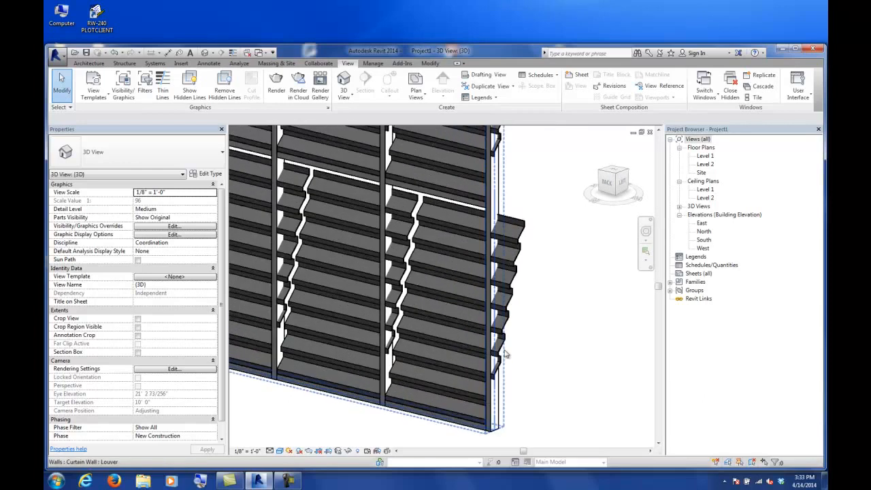
click(499, 267)
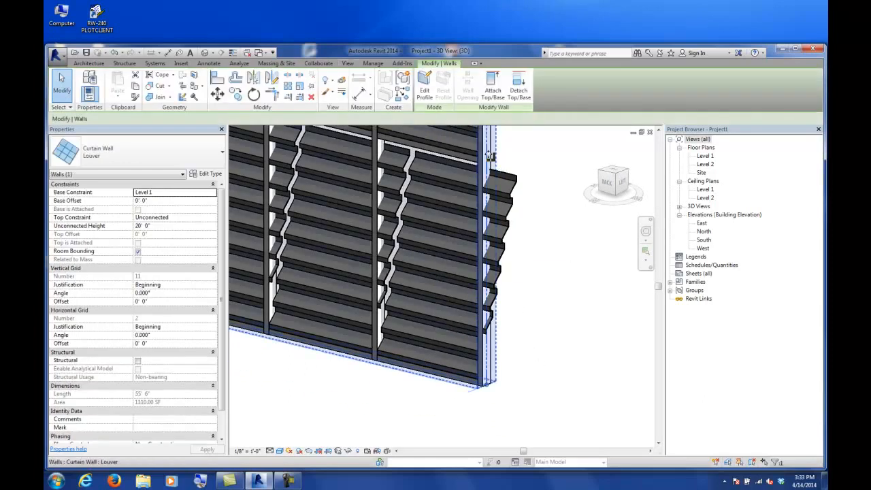
click(504, 168)
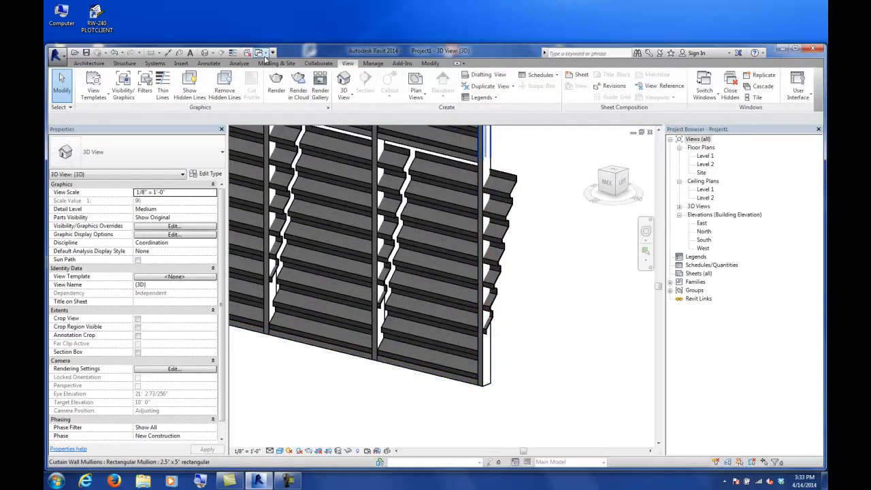
scroll(408, 223, down, 4)
shift+middle_drag(404, 222, 496, 234)
Switch to the open LouverBlade family and close it
click(261, 52)
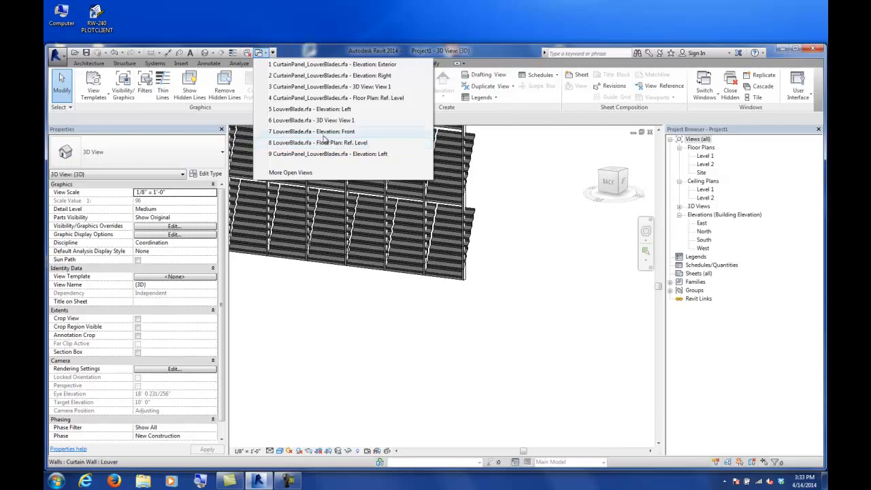
click(324, 142)
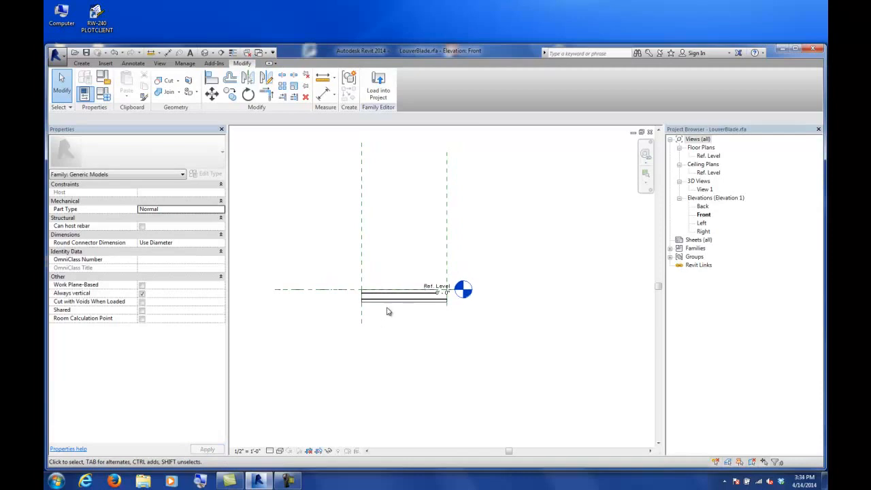
click(57, 54)
click(79, 313)
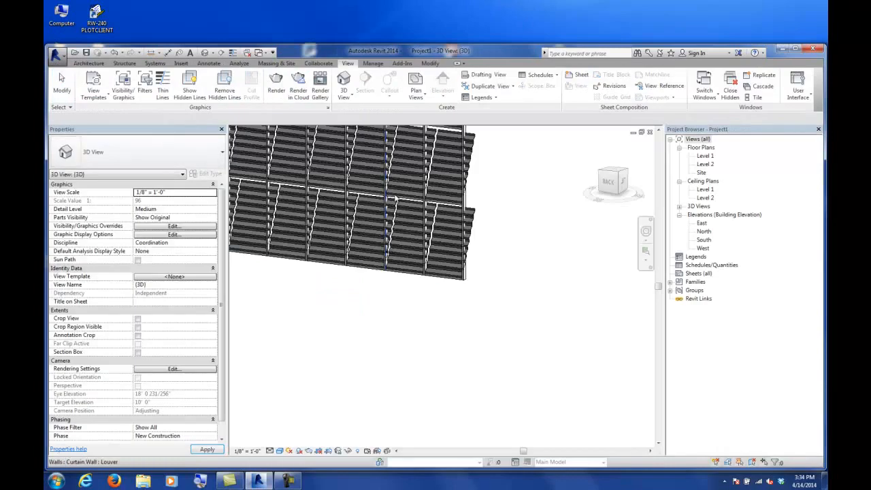
In the CurtainPanel_LouverBlades exterior elevation, edit a blade's array group and align the blade end to the Left reference plane
click(272, 52)
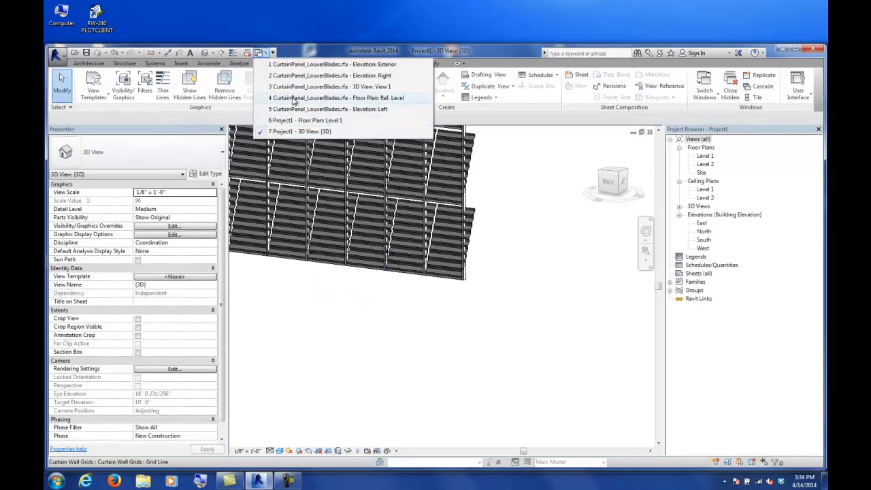
click(303, 64)
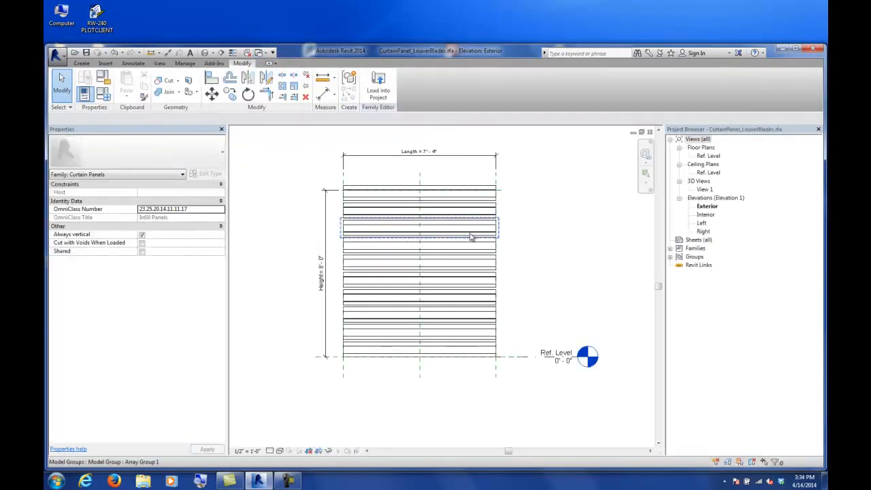
click(482, 331)
click(371, 90)
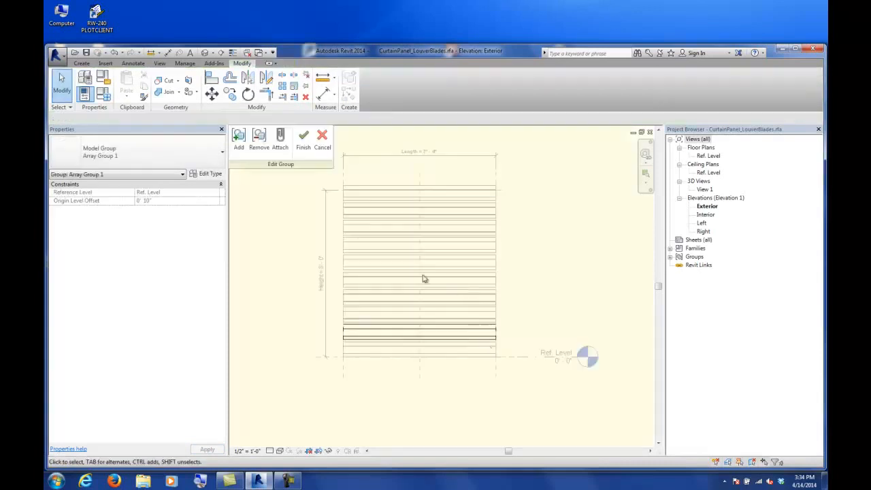
click(211, 77)
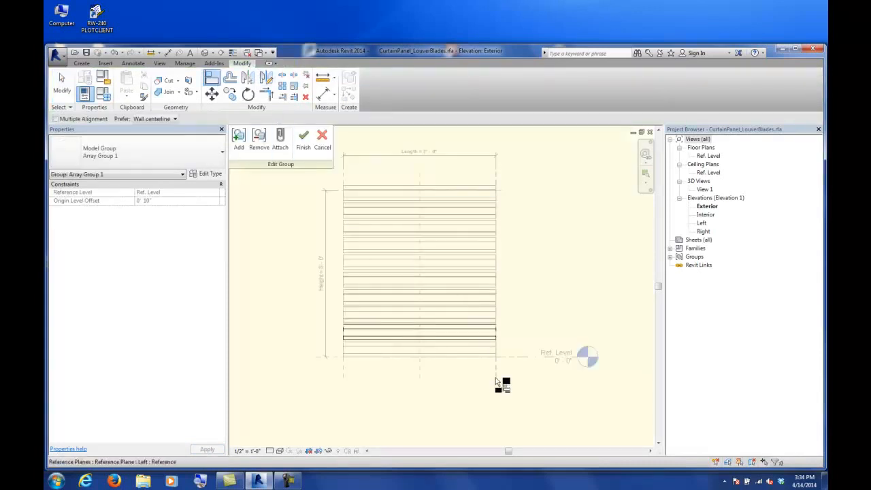
click(500, 336)
click(303, 139)
click(570, 247)
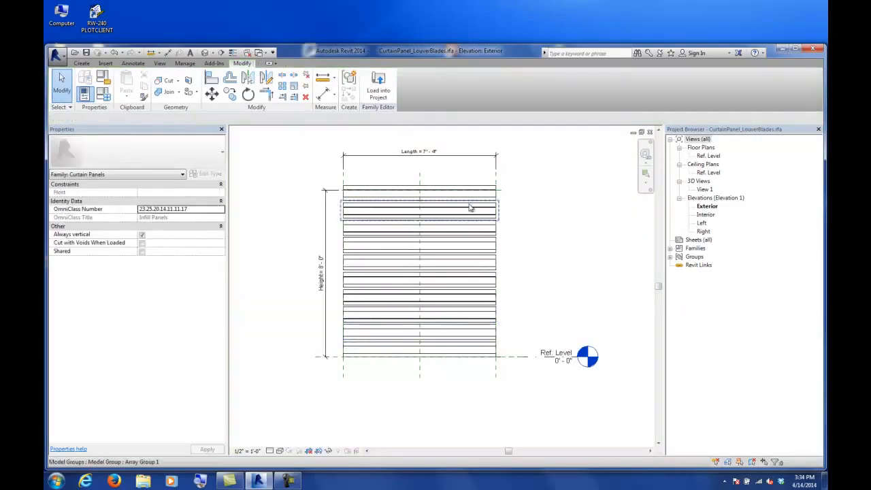
Reload the edited panel family into Project1 and check the louver blades of the curtain wall in the {3D} view
click(379, 90)
click(404, 249)
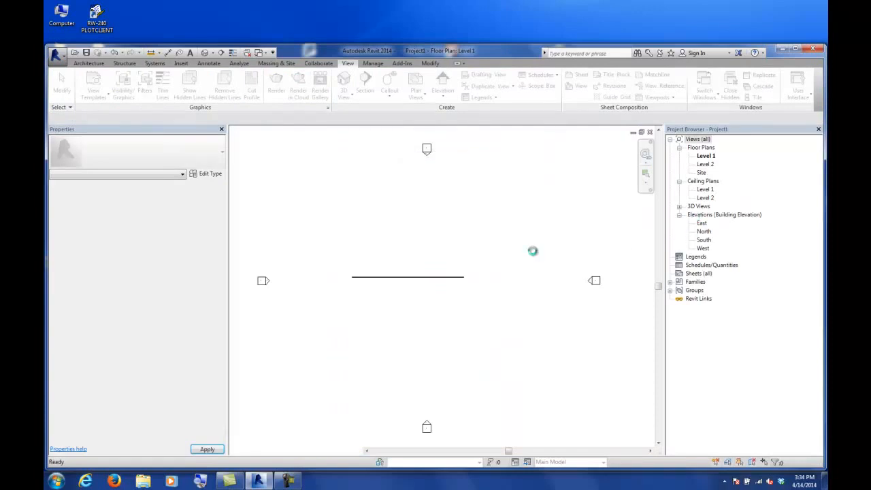
click(679, 206)
double_click(702, 214)
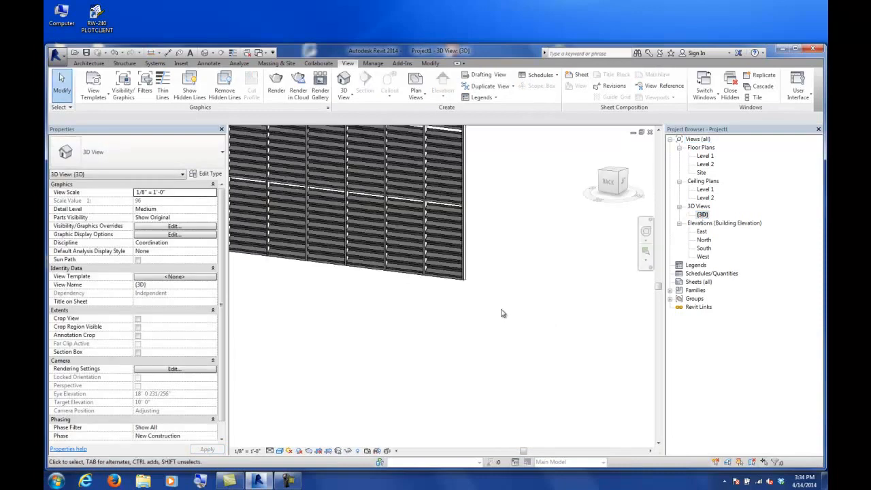
middle_drag(473, 294, 547, 368)
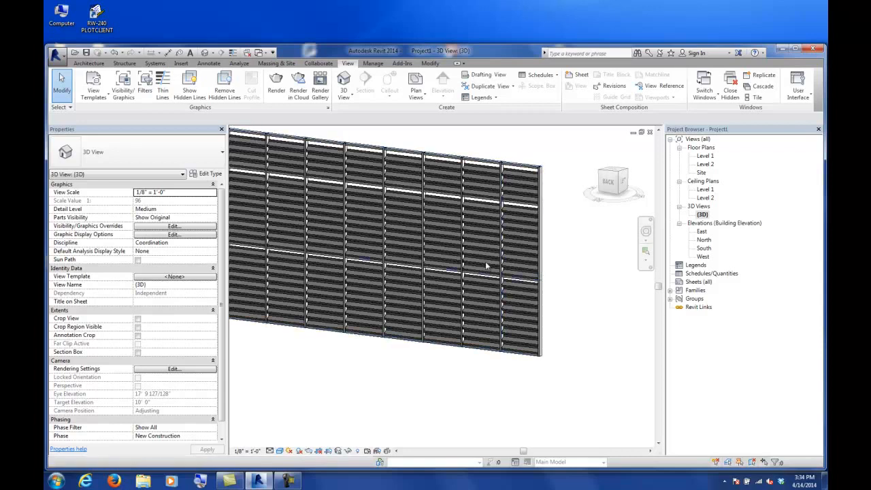
scroll(517, 268, up, 5)
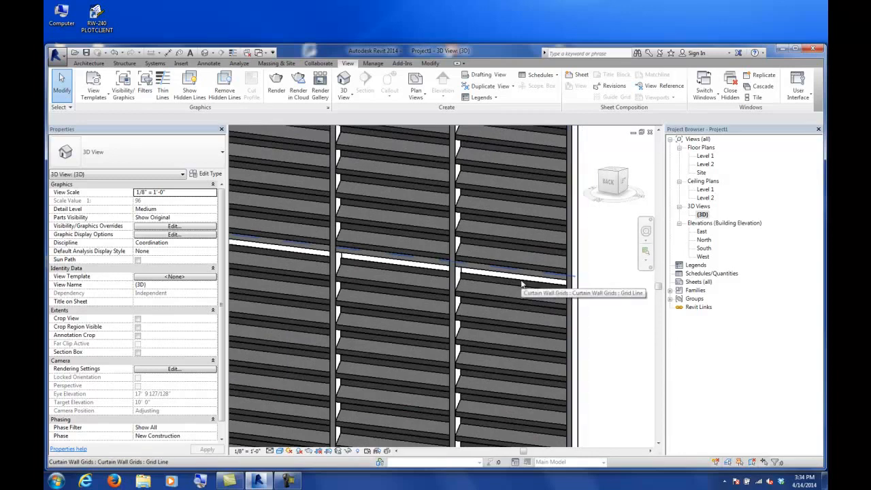
scroll(523, 284, down, 5)
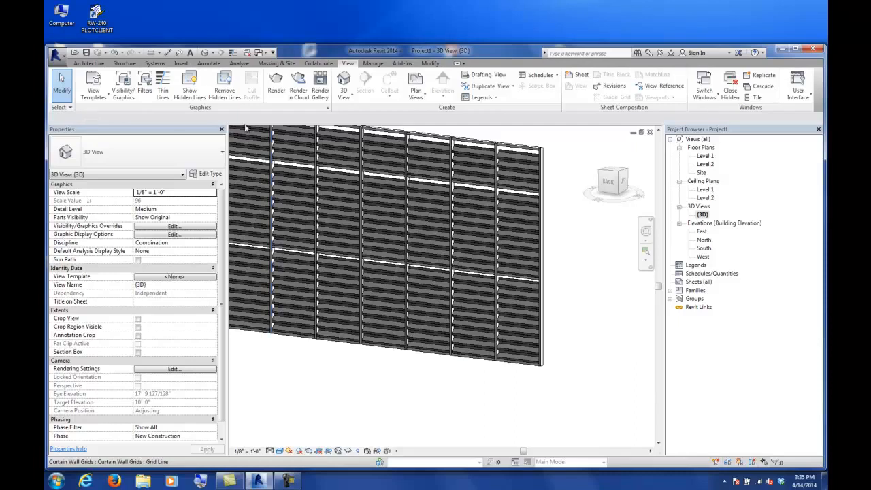
click(288, 482)
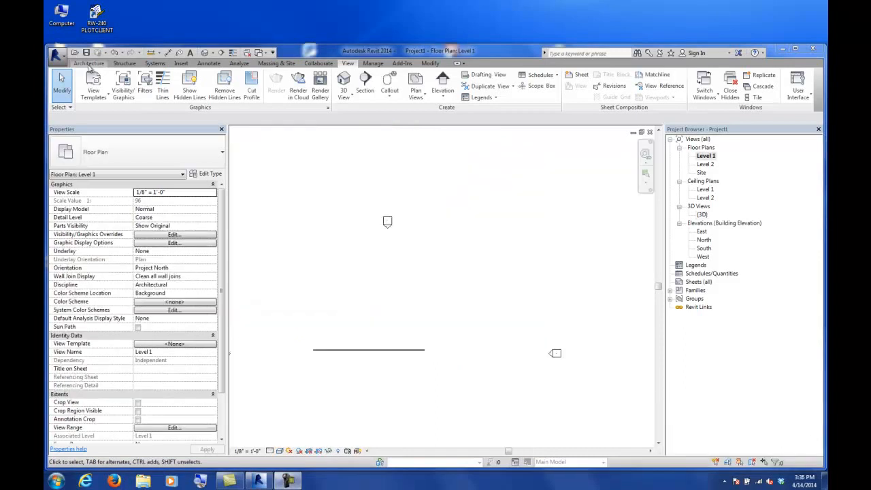
click(89, 64)
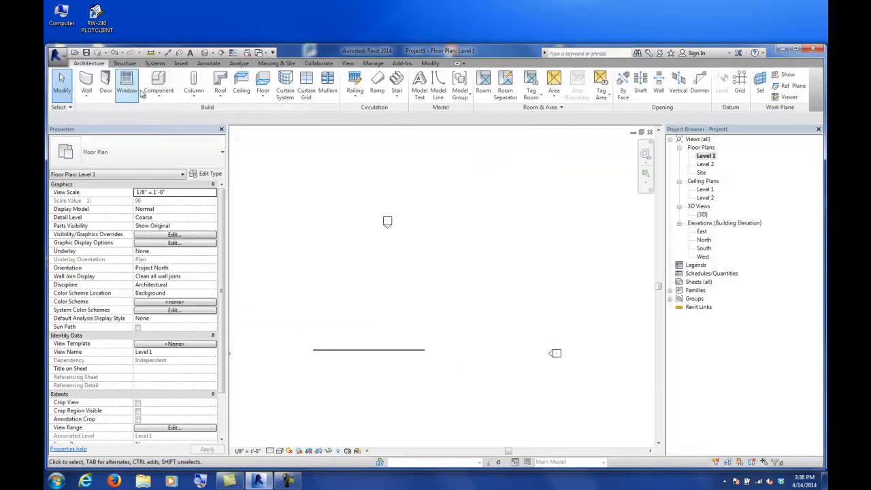
click(262, 91)
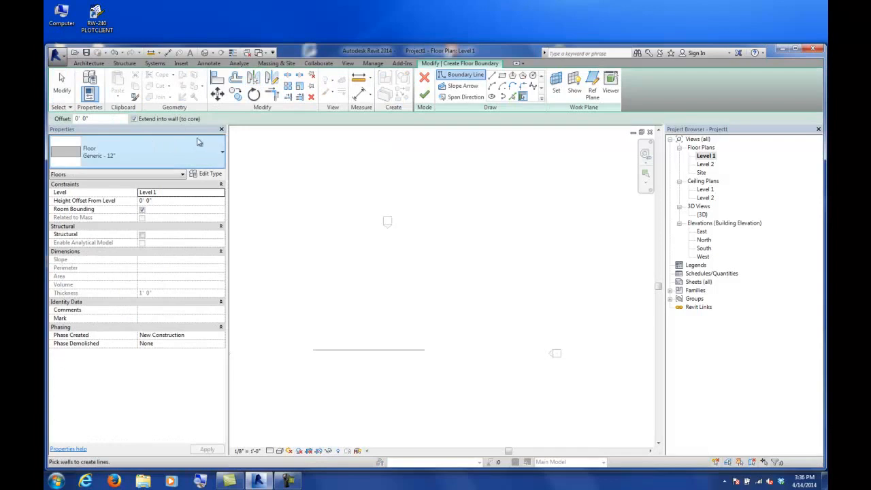
click(125, 63)
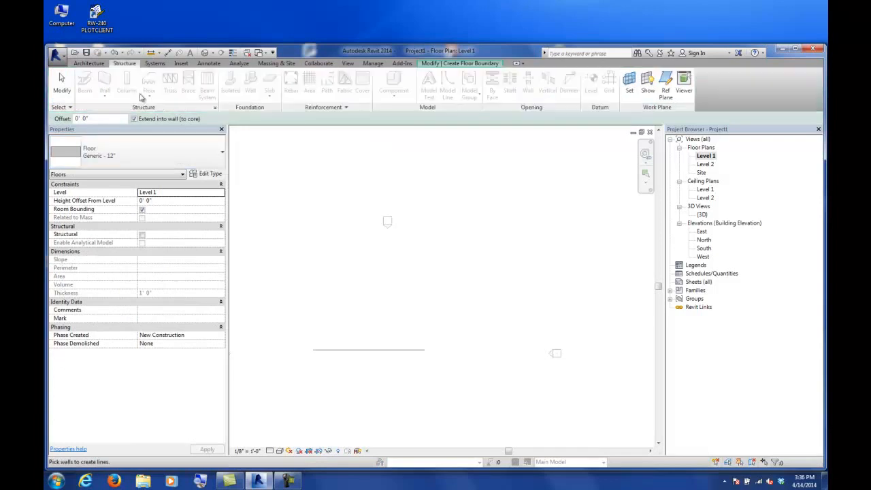
click(460, 62)
click(424, 79)
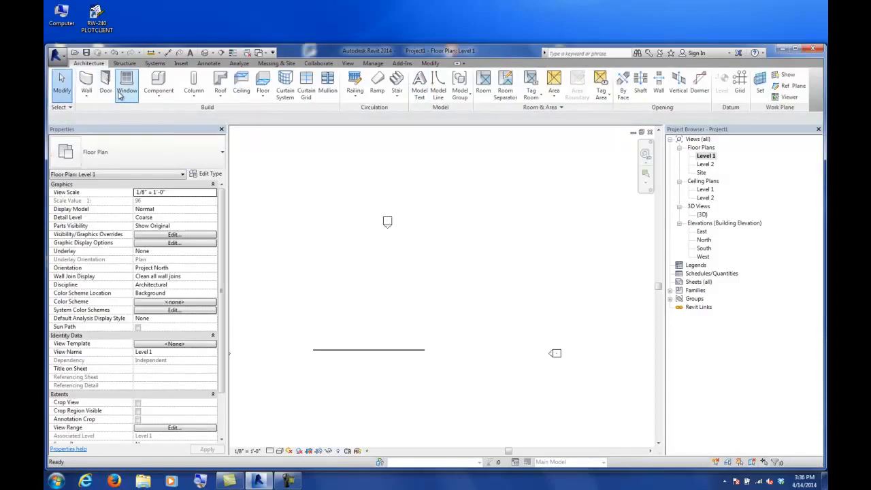
Create a rectangular Generic - 12" floor of about 2195 SF on Level 1, above the curtain wall in plan
click(263, 80)
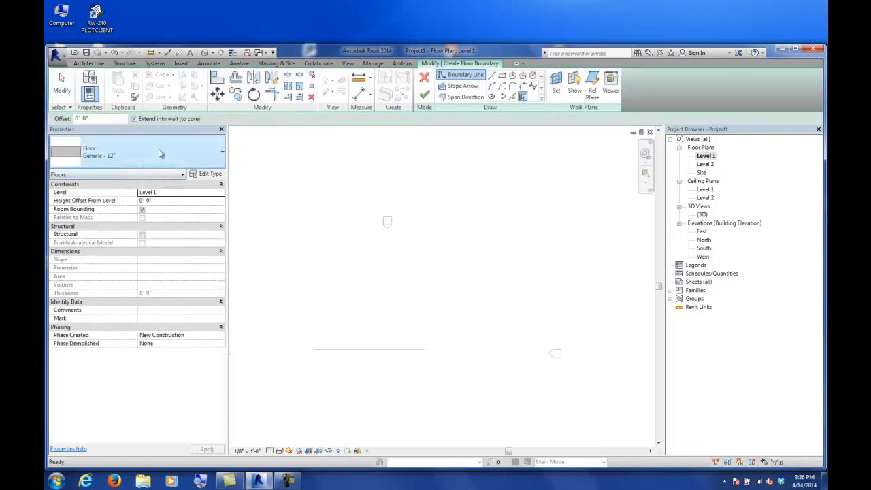
click(501, 75)
click(386, 247)
click(500, 324)
click(424, 95)
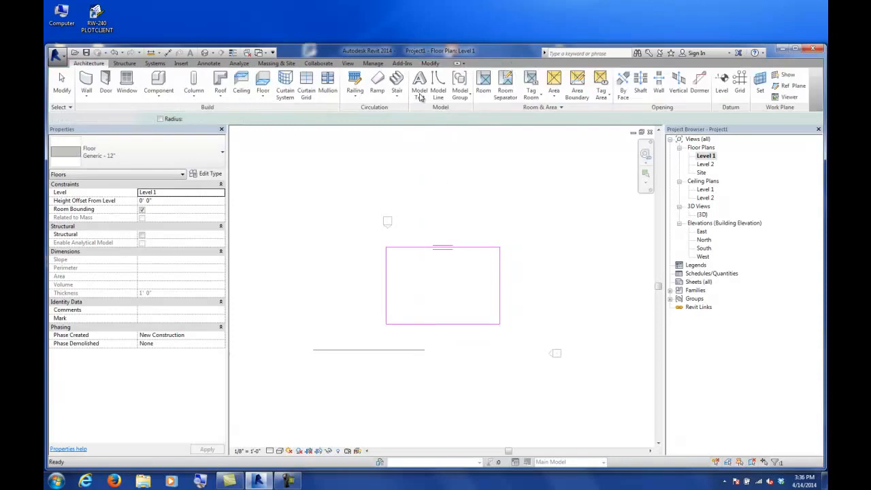
scroll(447, 268, up, 2)
scroll(463, 276, up, 1)
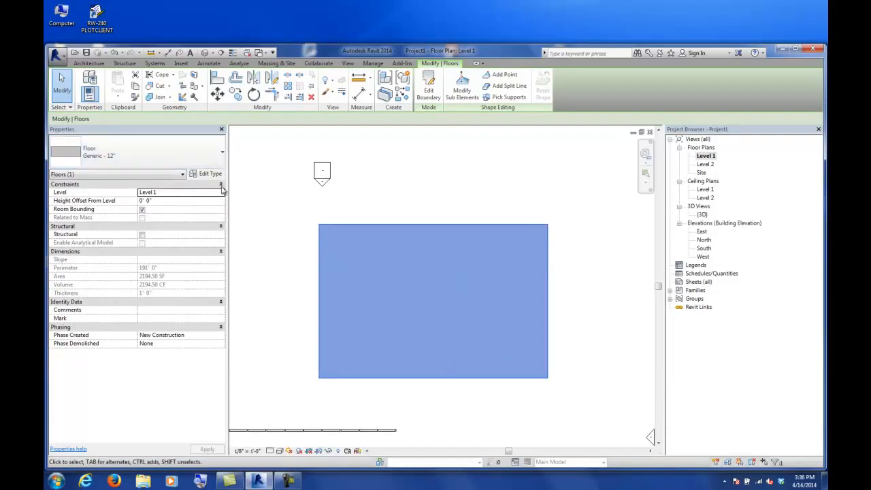
Change the floor's type to 3" LW Concrete on 2" Metal Deck and set its concrete structure layer thickness to 5.25"
click(146, 160)
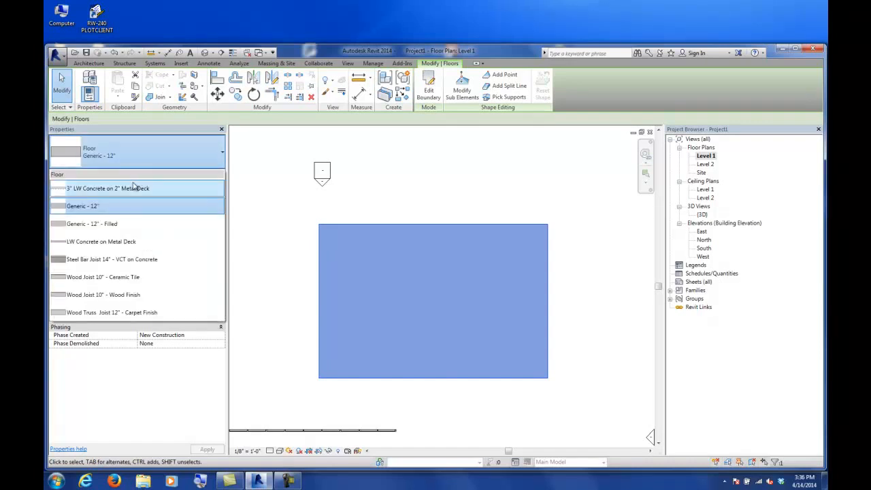
click(84, 193)
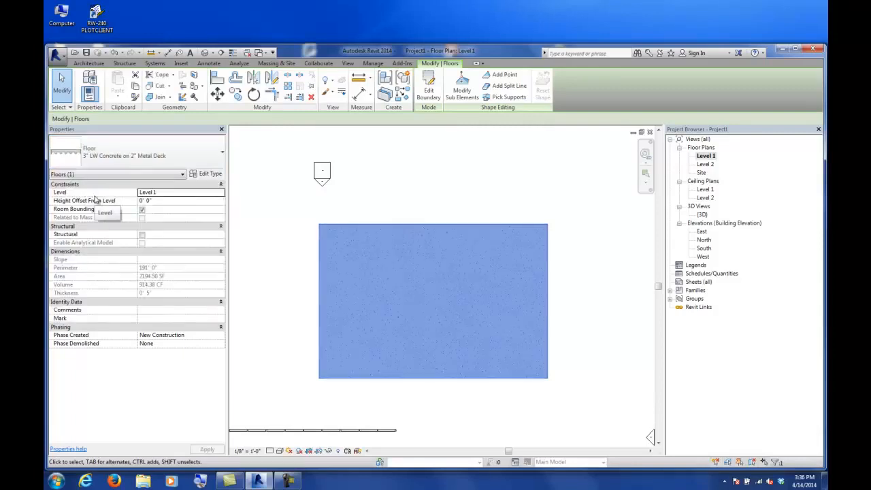
click(207, 173)
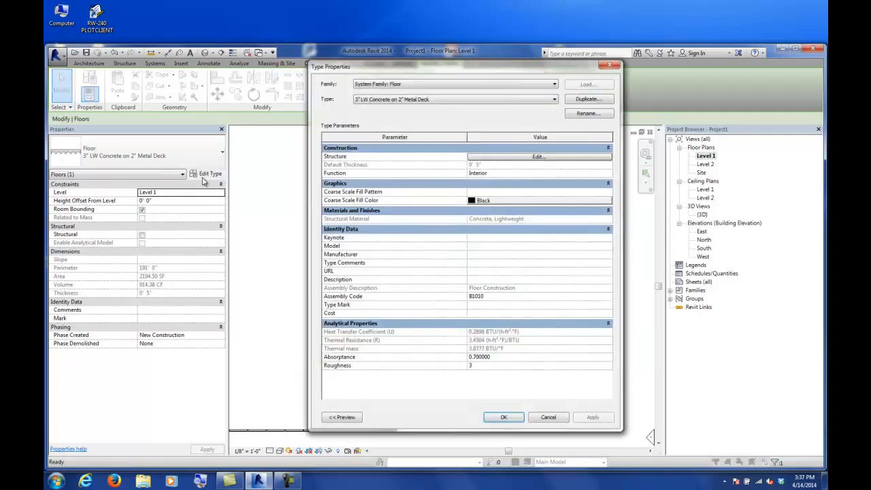
click(518, 157)
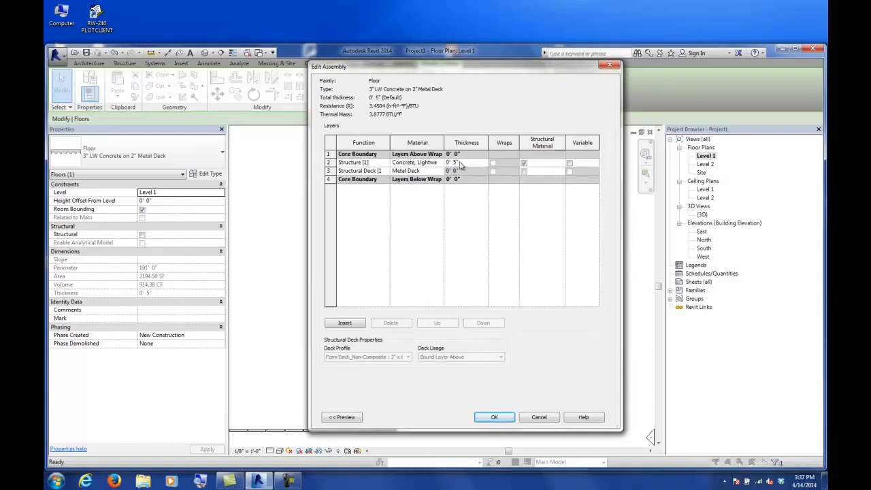
click(459, 163)
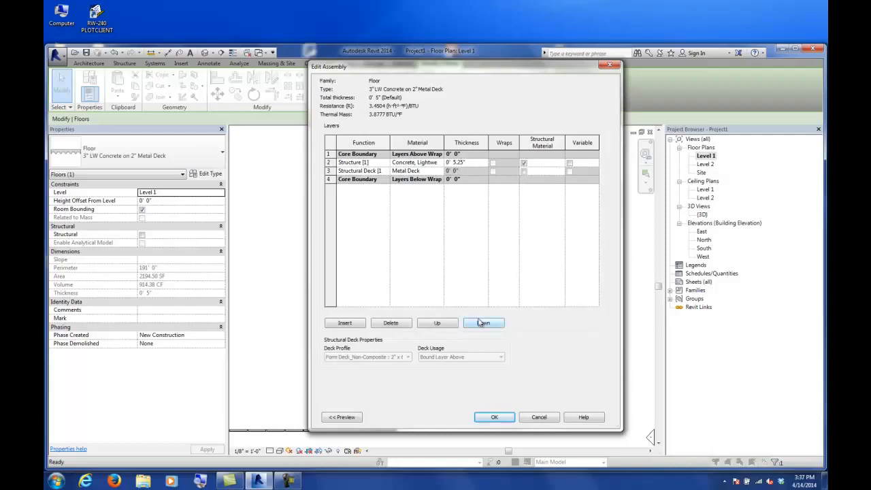
click(500, 421)
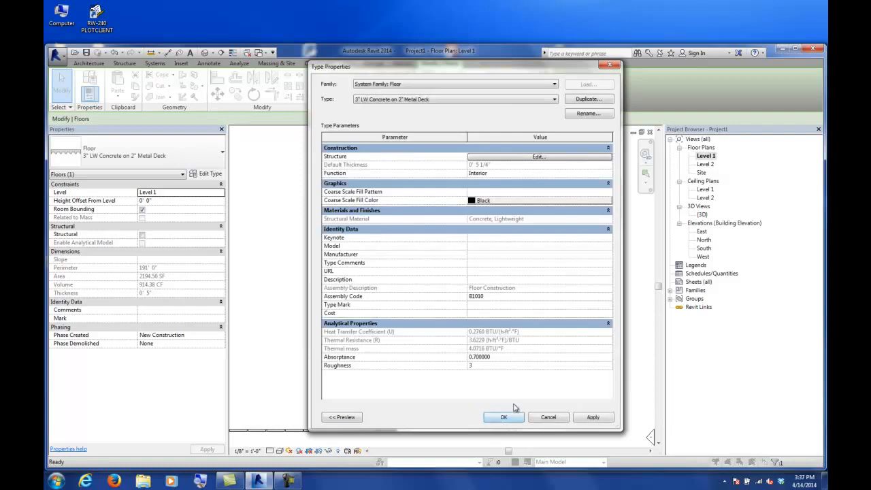
click(511, 418)
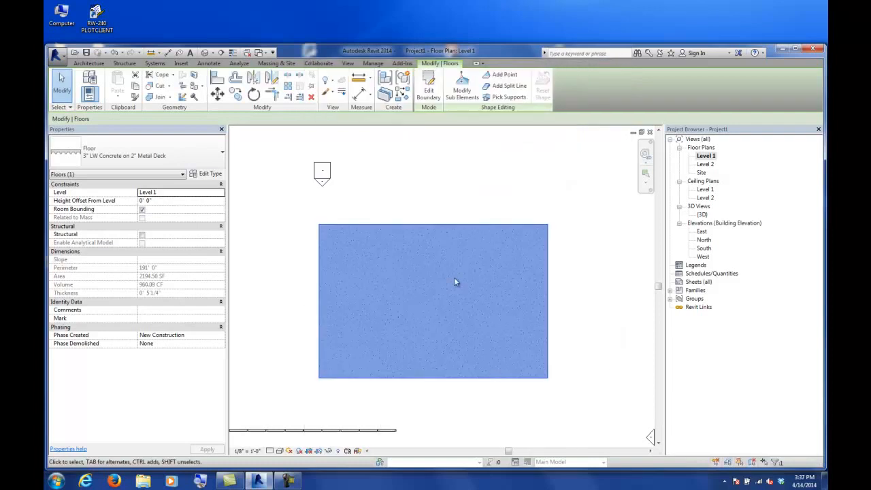
click(413, 170)
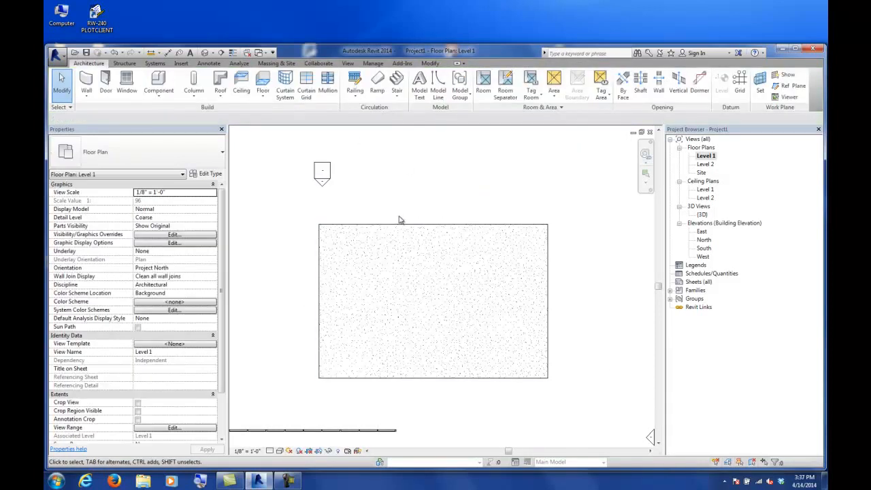
Create two building sections crossing the floor in the Level 1 plan, one horizontal and one vertical
click(221, 53)
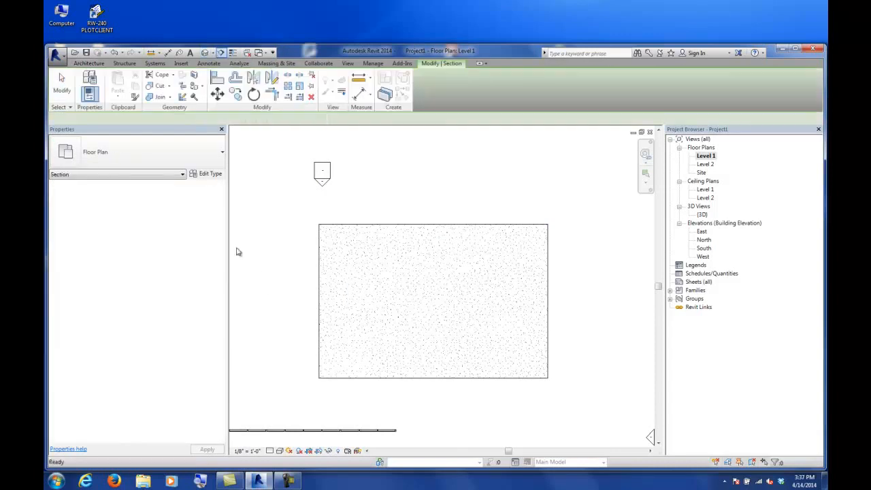
click(252, 275)
click(571, 274)
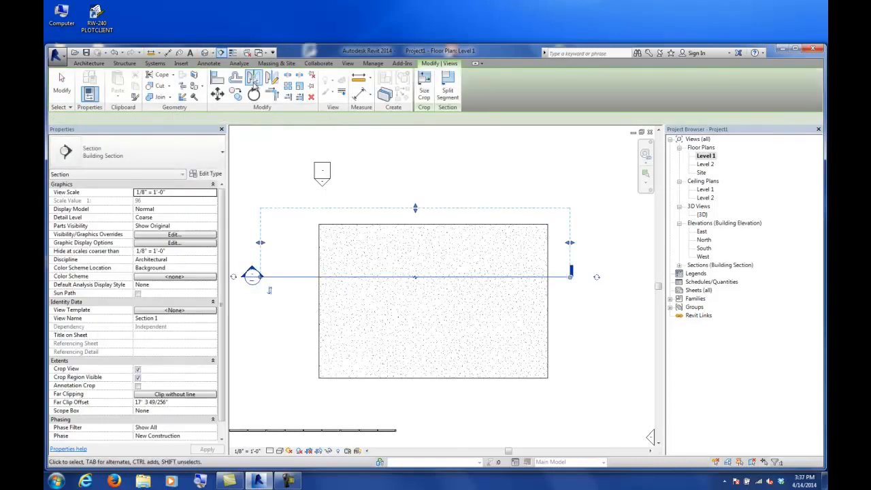
click(395, 189)
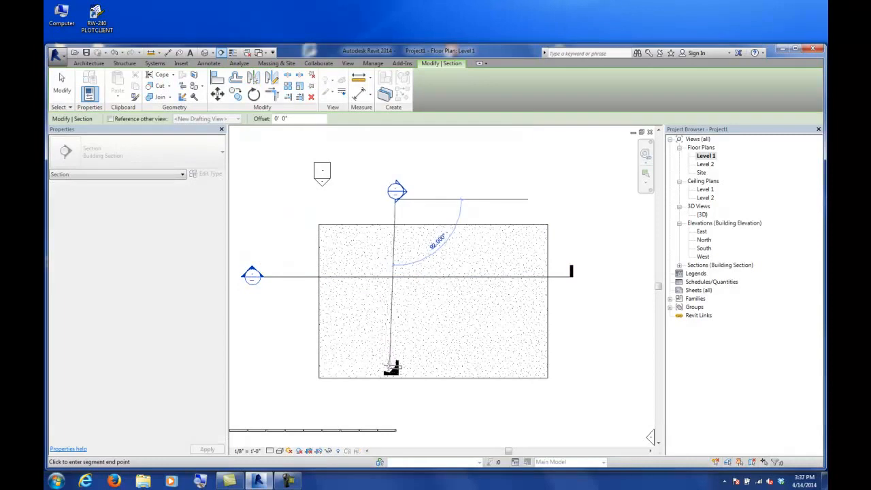
click(395, 396)
key(Escape)
click(61, 83)
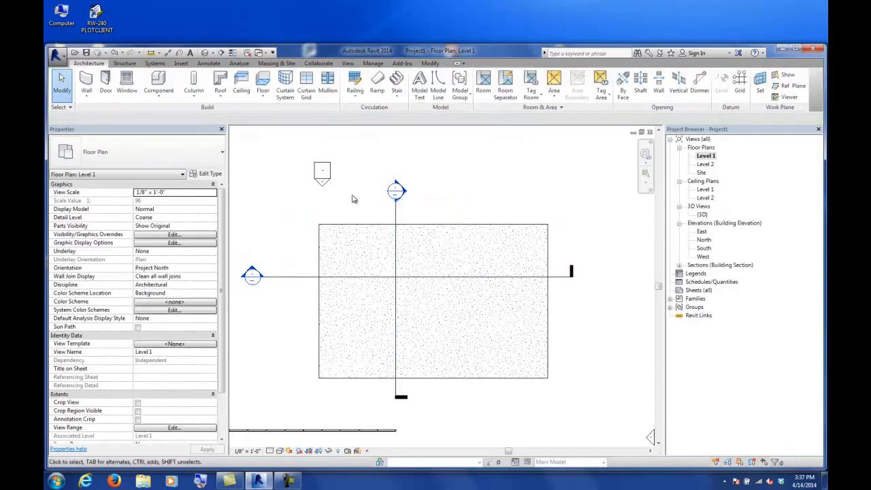
Open the vertical cut's section view, set it to Fine detail, thin lines and 3/8" = 1'-0" scale, and inspect the deck profile
double_click(396, 191)
scroll(311, 349, up, 5)
click(270, 451)
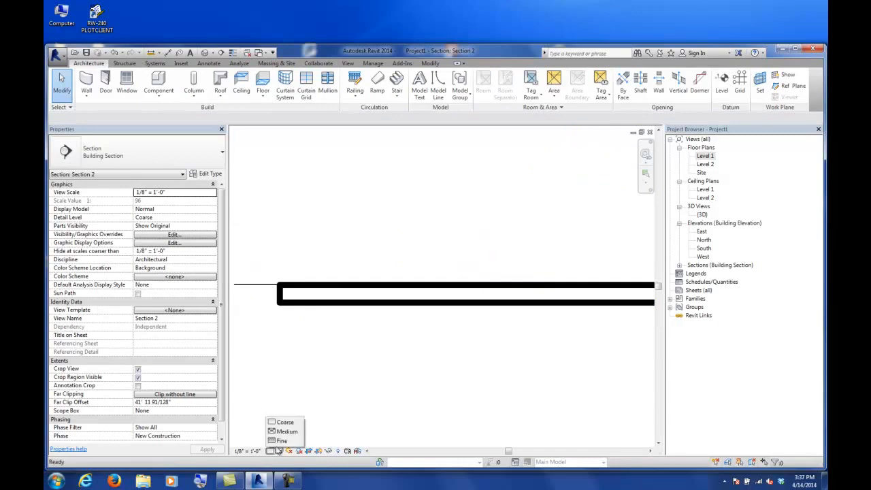
click(282, 440)
click(232, 52)
click(247, 450)
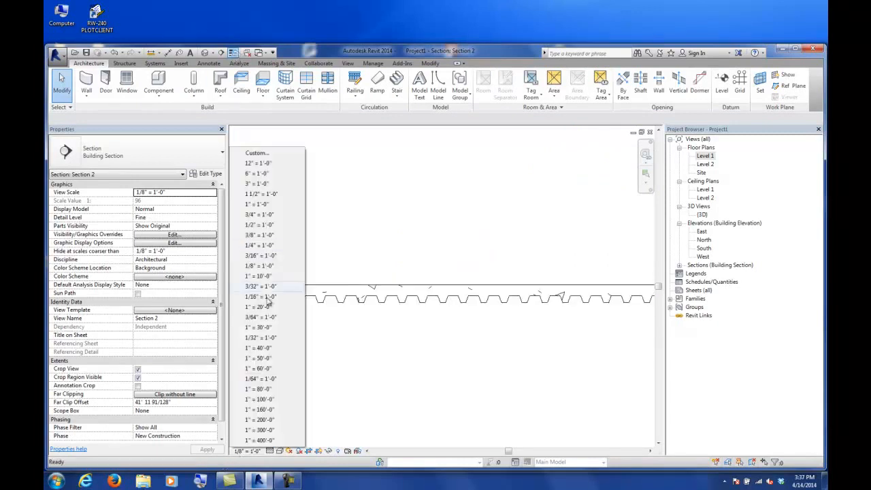
click(255, 235)
scroll(311, 264, up, 2)
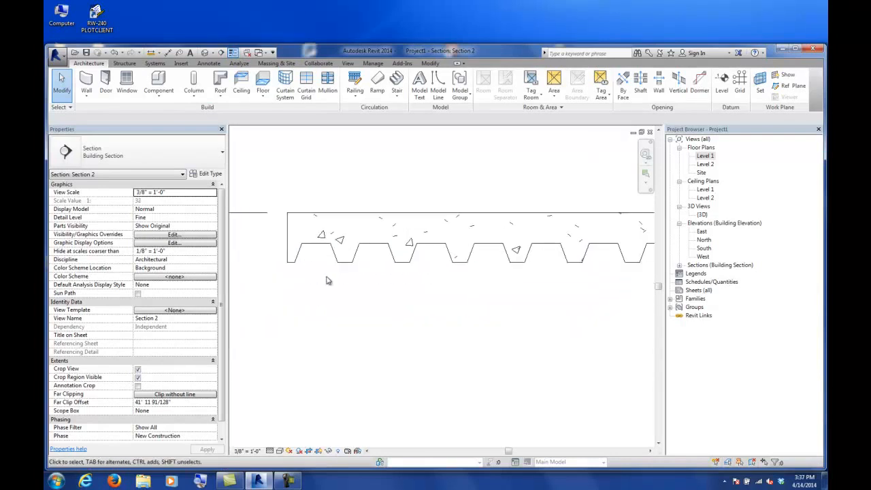
scroll(325, 281, down, 3)
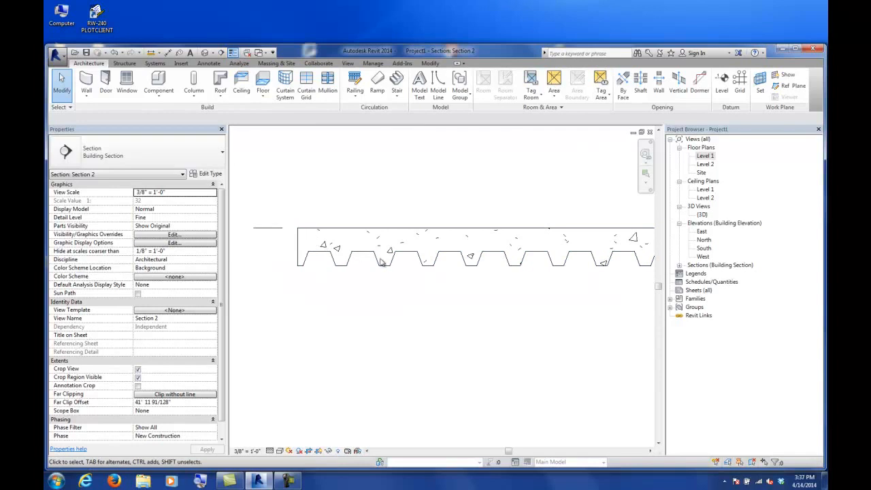
scroll(387, 270, down, 5)
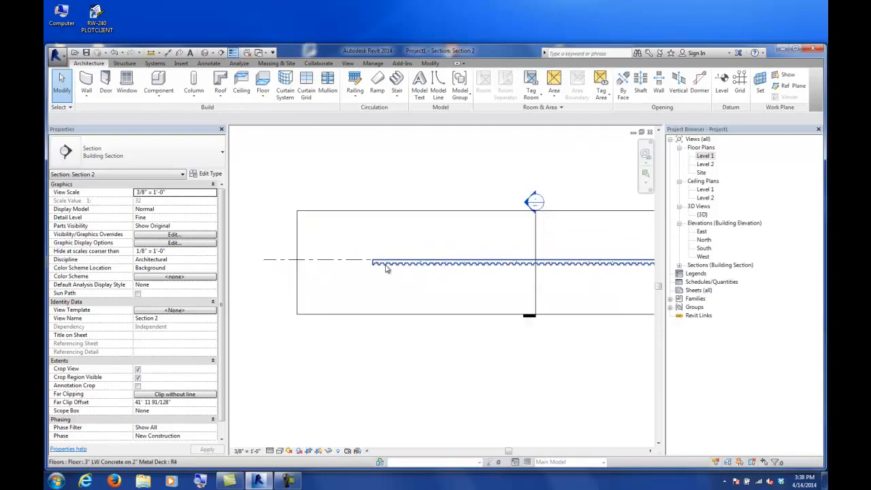
Open the Section 1 view, set its detail level to Fine and examine the metal deck at the floor's end
double_click(534, 202)
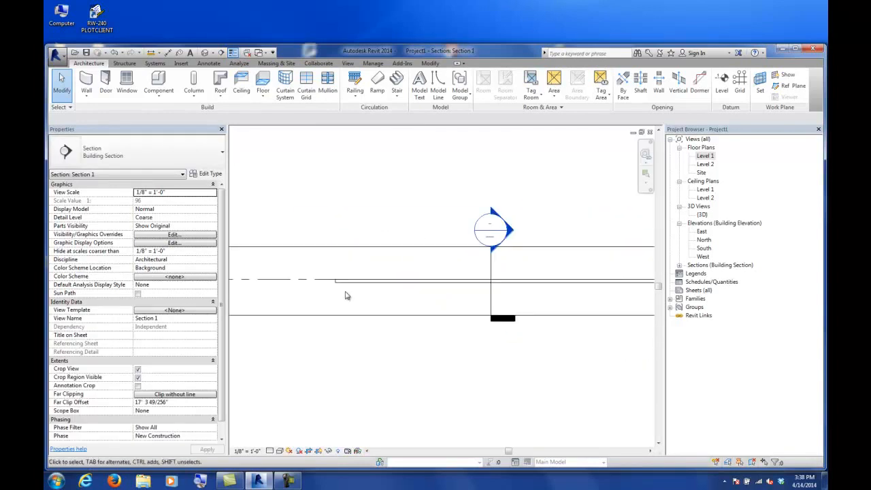
click(269, 451)
click(277, 440)
scroll(345, 297, up, 5)
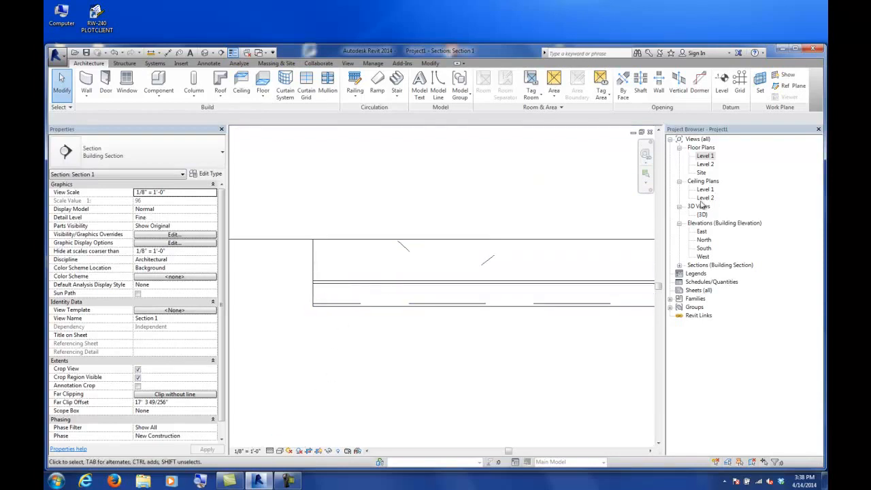
In the Level 1 plan, edit the floor boundary to make the deck span direction follow the left edge
double_click(706, 155)
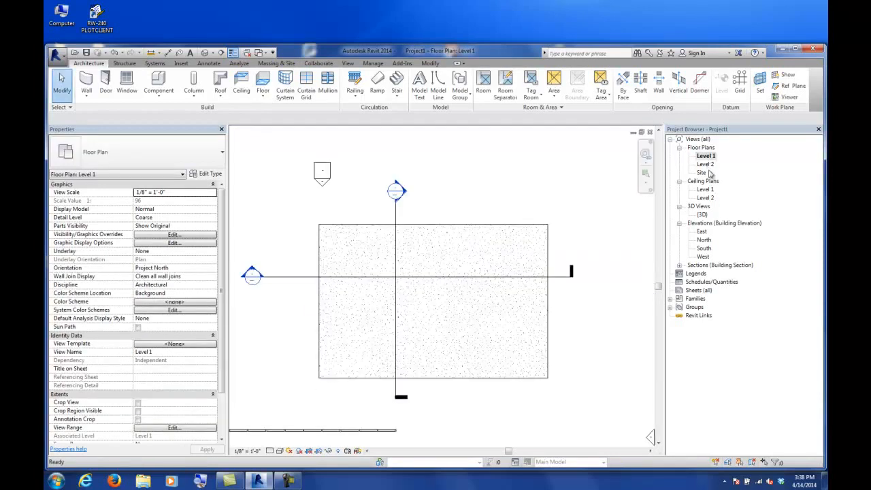
click(468, 225)
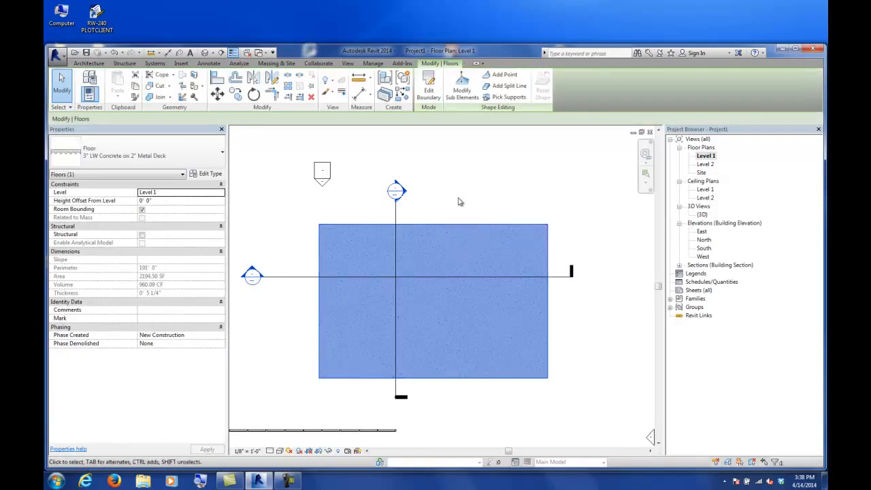
click(429, 97)
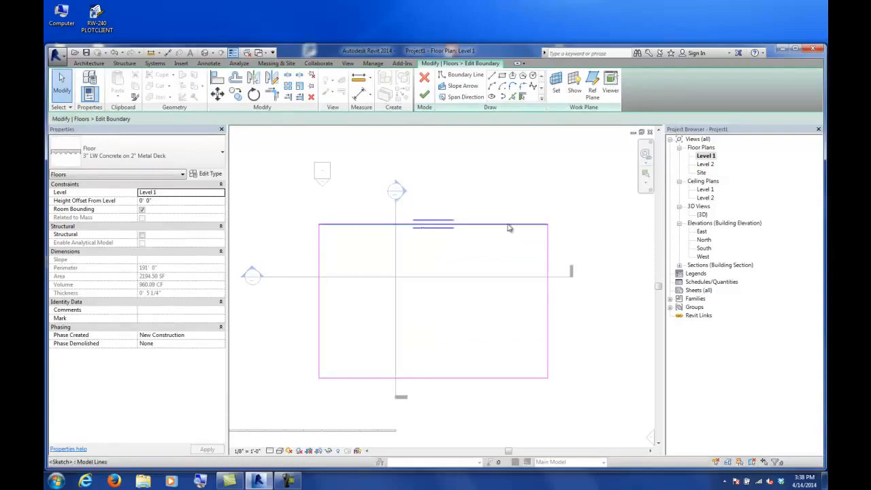
click(459, 97)
click(323, 300)
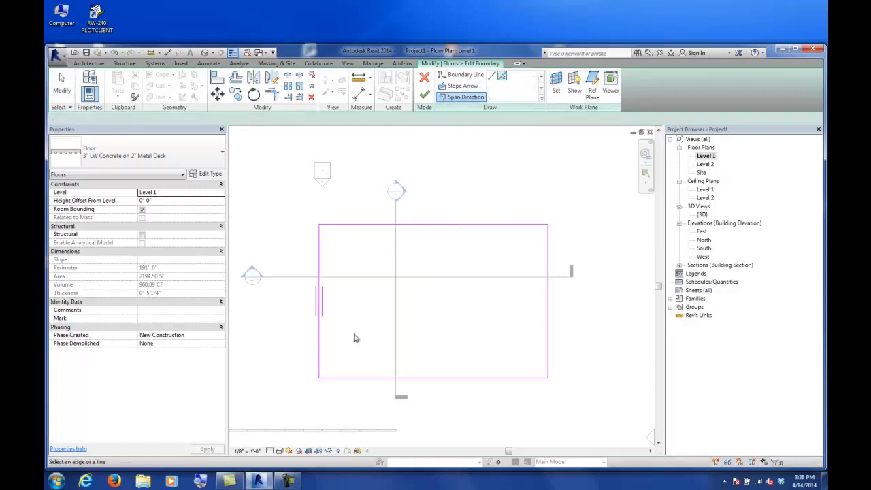
click(424, 94)
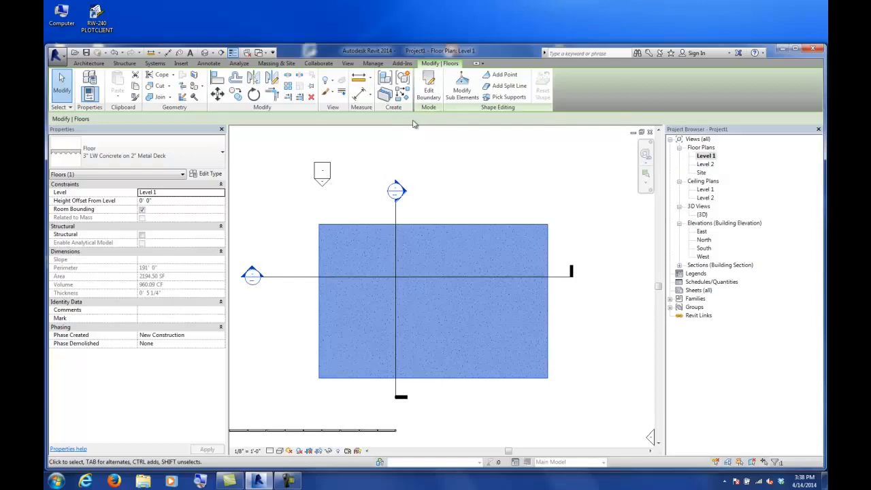
Reopen the floor's boundary sketch and add a diagonal boundary line from the lower-right corner outward toward the upper right
click(429, 90)
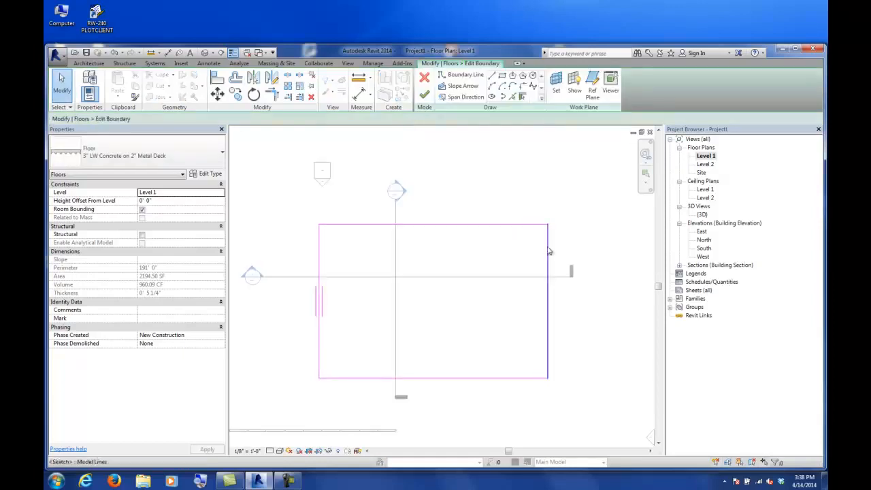
click(461, 74)
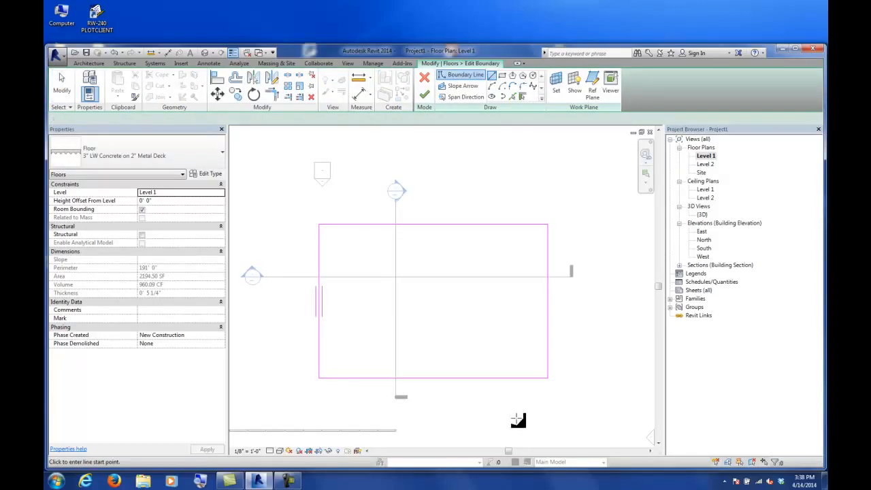
click(548, 376)
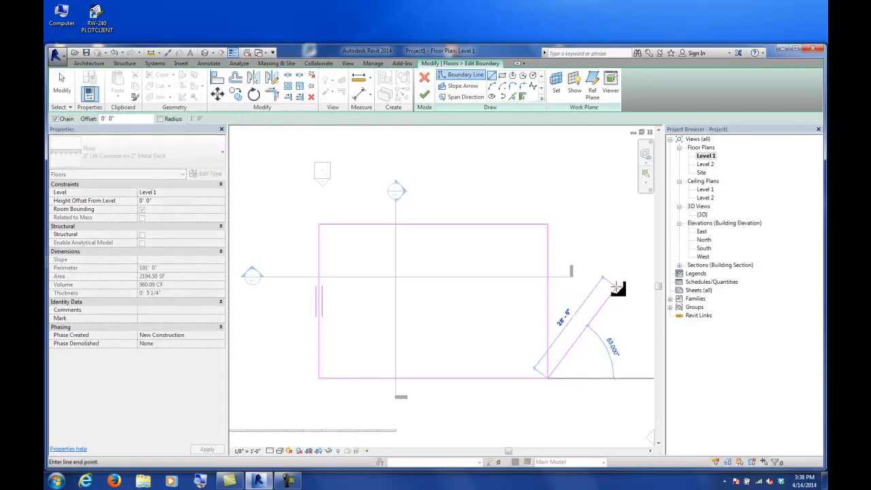
middle_drag(616, 287, 476, 267)
click(523, 242)
key(Escape)
key(Escape)
Join the floor's top boundary edge to the diagonal line in a corner and delete the vertical right edge
click(367, 207)
click(464, 301)
key(Escape)
key(Escape)
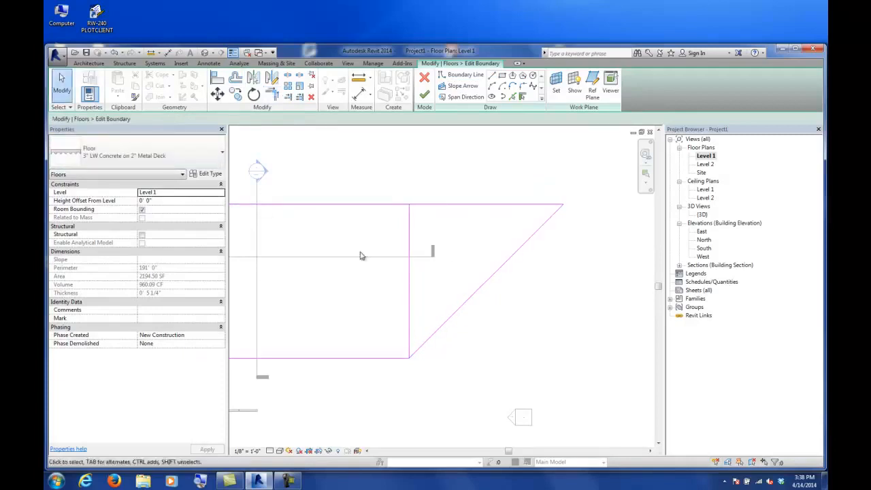
click(410, 236)
key(Delete)
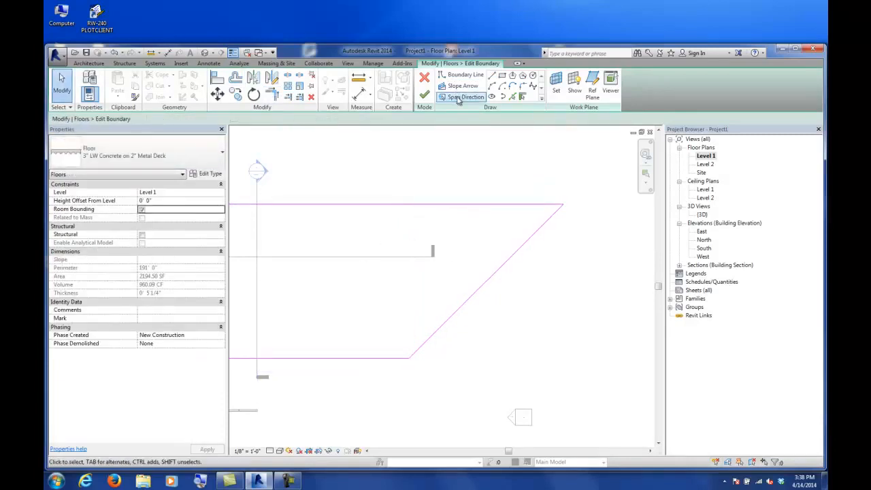
Set the deck span direction to the diagonal boundary edge and finish the floor sketch
click(457, 98)
click(497, 275)
scroll(487, 348, down, 2)
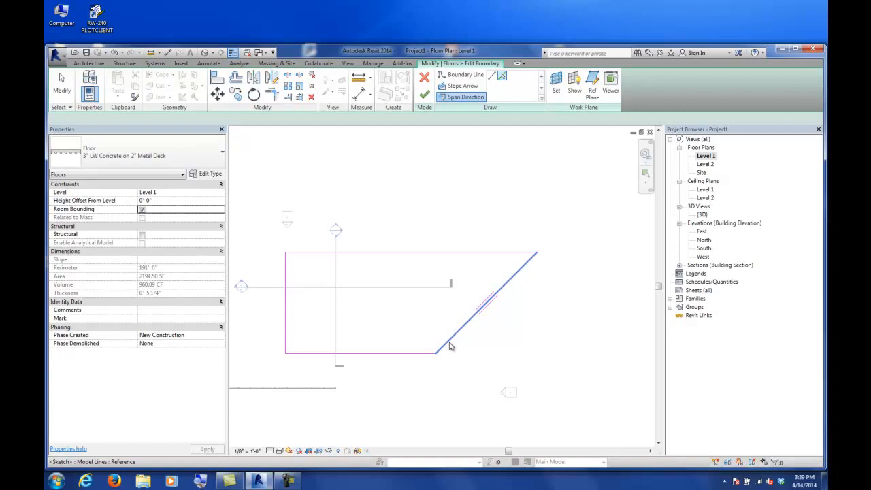
click(423, 94)
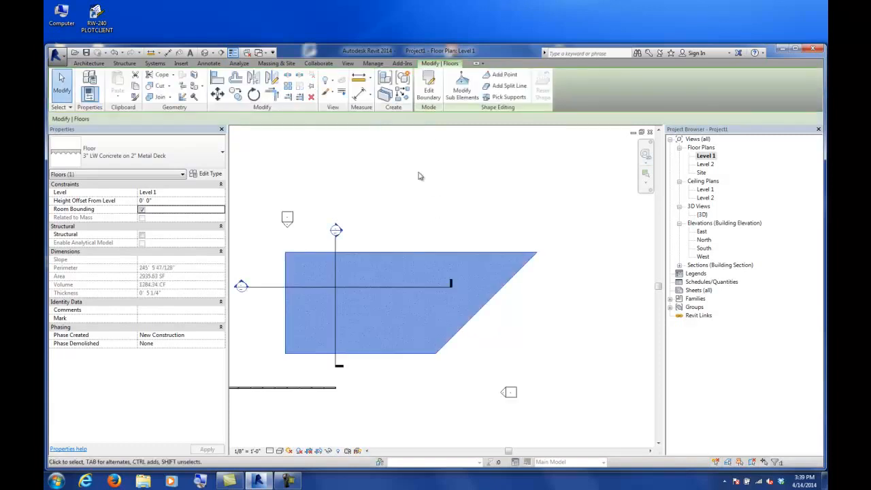
click(419, 176)
middle_drag(297, 332, 345, 329)
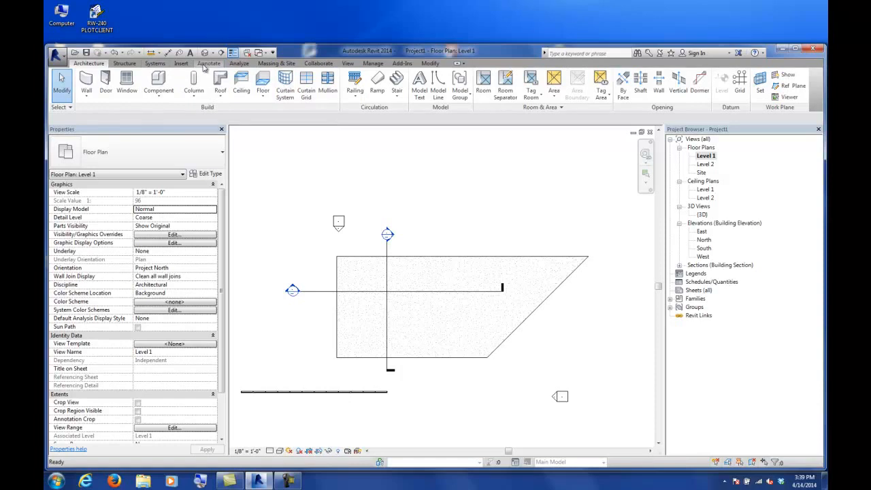
click(423, 257)
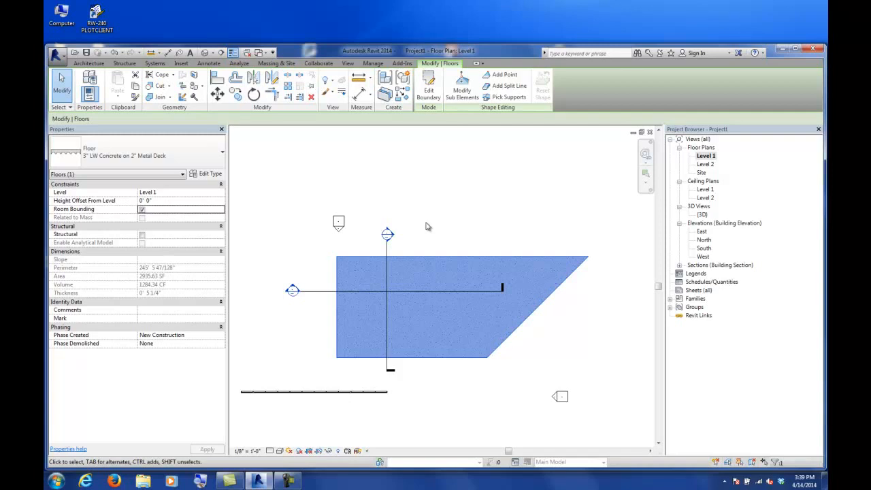
click(381, 183)
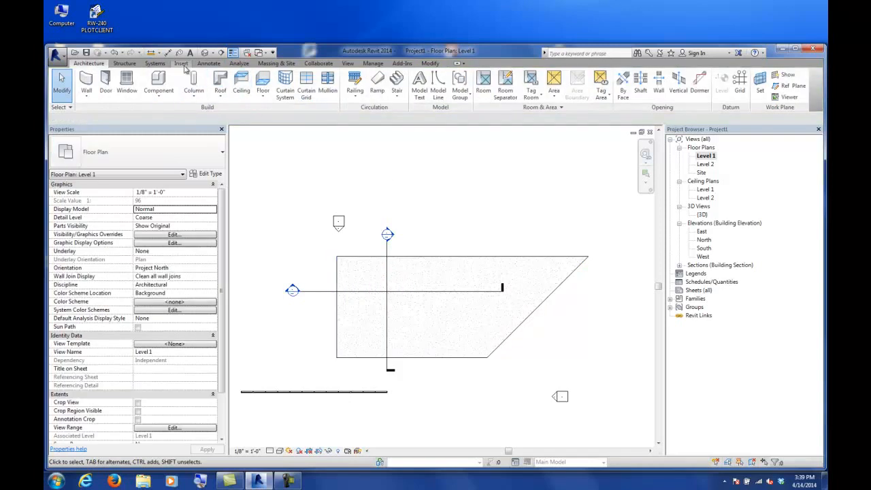
click(208, 63)
click(133, 64)
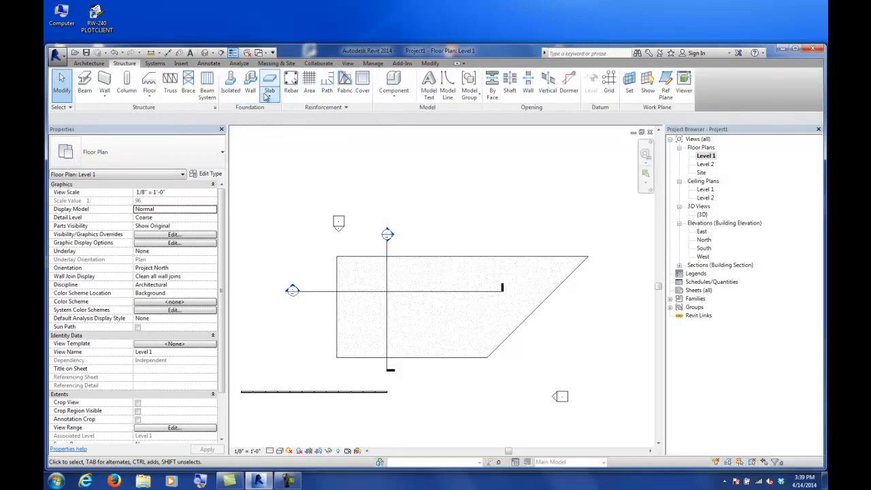
Place two W10X49 structural columns inside the floor's upper-left edge, using the Height option with an unconnected height of 9' 0"
click(129, 80)
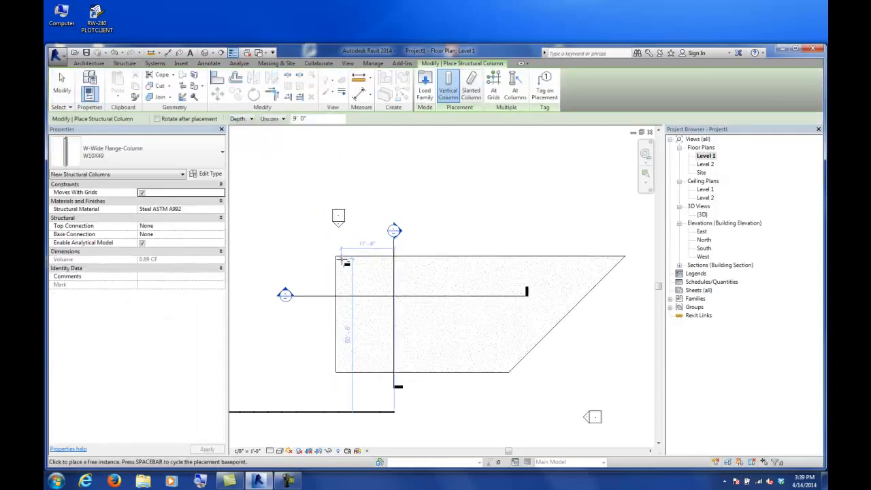
click(240, 119)
click(241, 143)
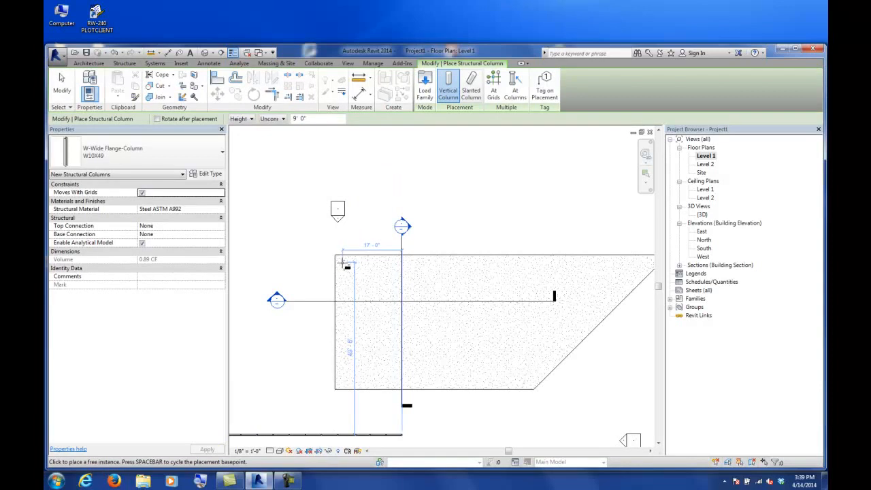
click(402, 264)
Copy the two upper columns 20' straight down to form a second row
click(61, 85)
drag(281, 243, 429, 278)
click(235, 94)
text(2)
key(Return)
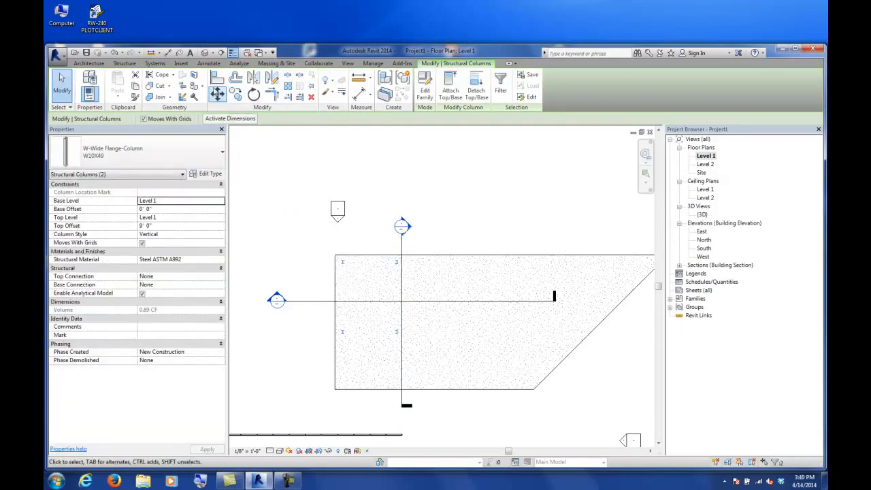
click(217, 94)
click(368, 232)
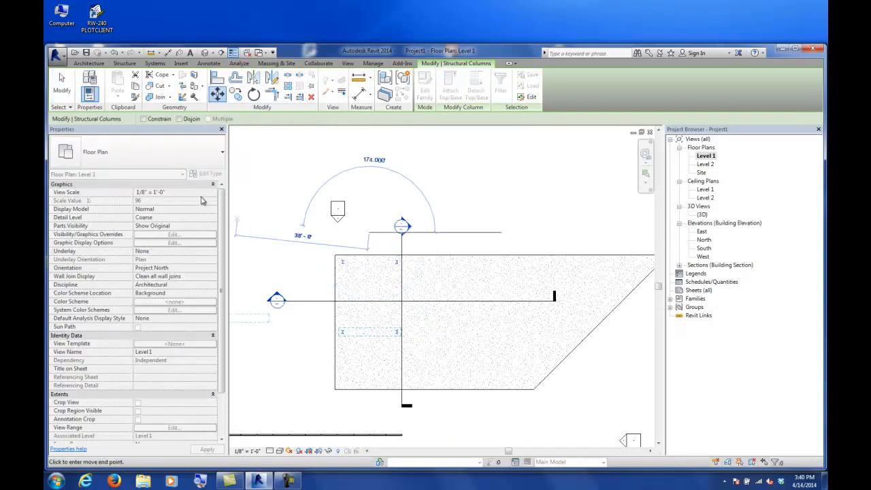
click(61, 85)
Copy the second column pair 25' horizontally toward the floor's diagonal edge
drag(366, 234, 468, 351)
middle_drag(468, 351, 394, 343)
click(235, 94)
click(281, 223)
text(25)
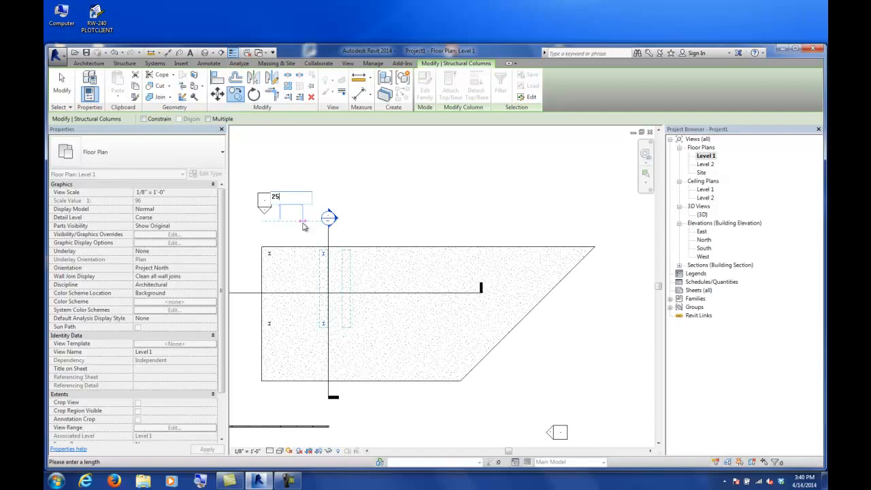
text(')
key(Return)
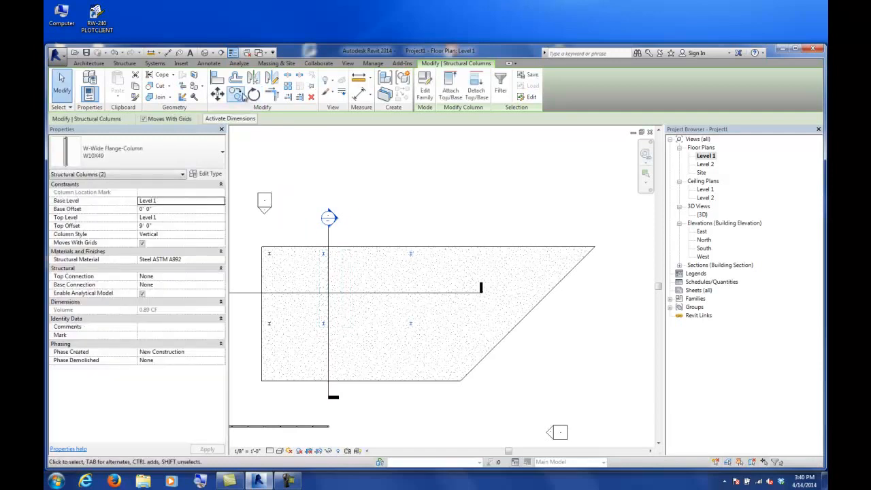
Copy the newest column pair another 25' in the same direction to make a fourth column line
click(407, 218)
text(2)
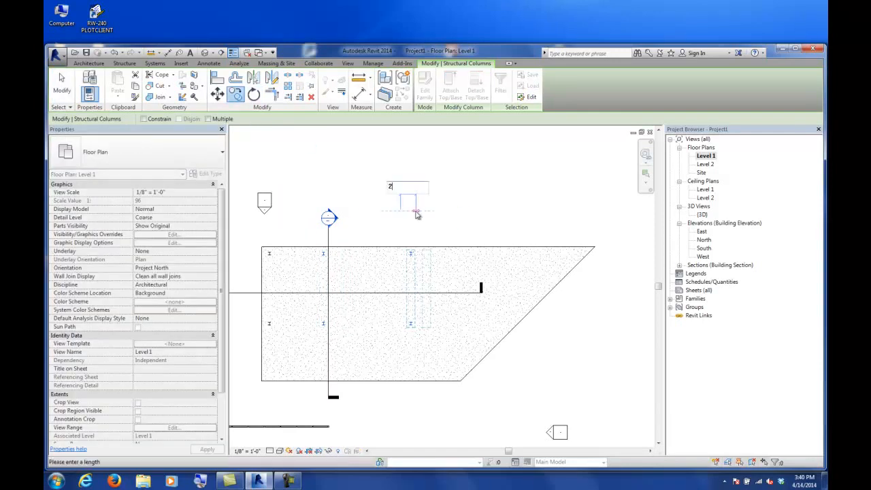
text(5)
key(Return)
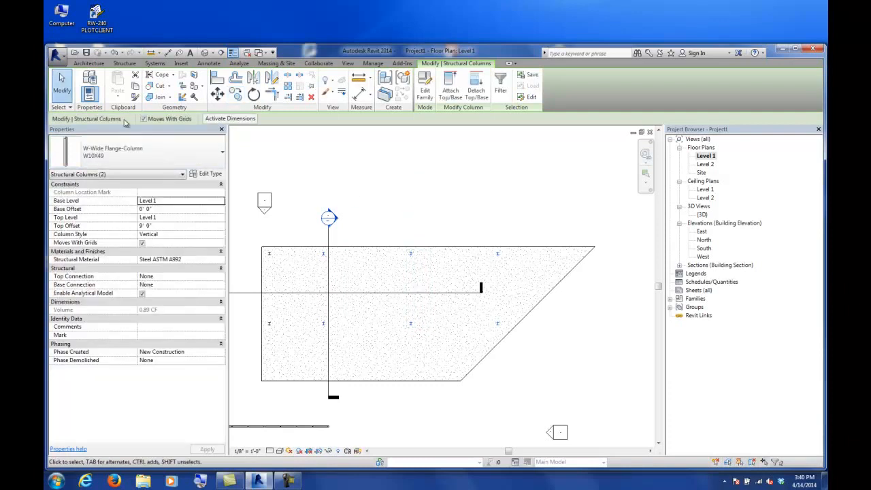
Copy only the upper column of the fourth pair horizontally, about 20' 6", to near the floor's upper-right tip
click(61, 80)
click(497, 254)
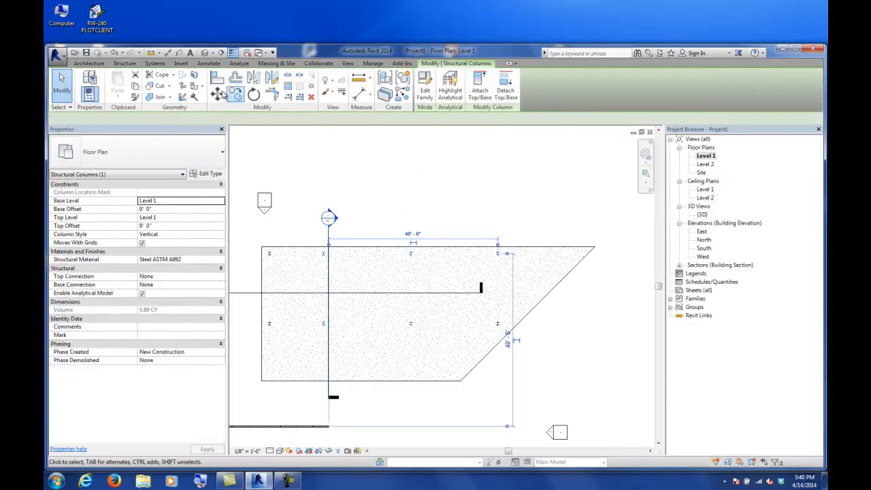
click(234, 95)
click(497, 253)
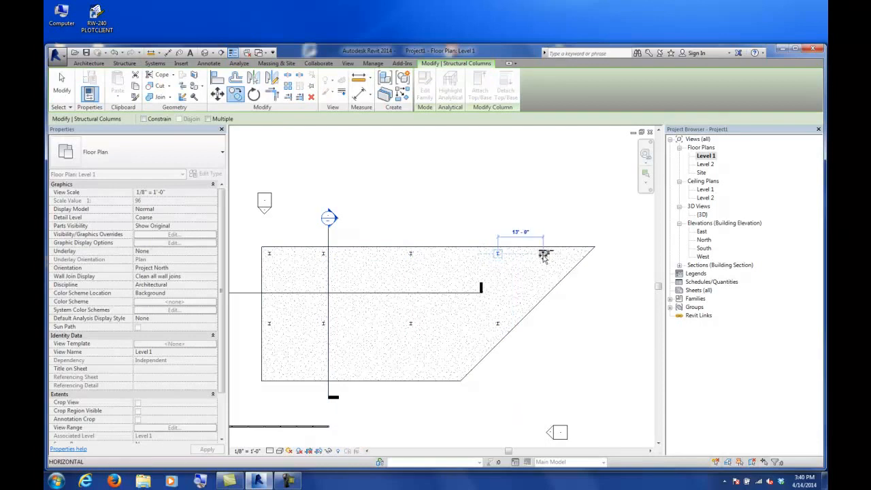
click(569, 252)
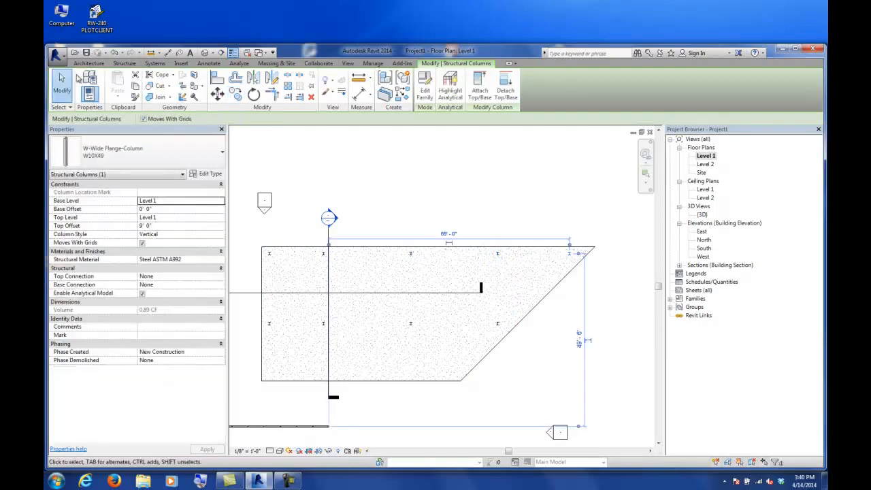
click(61, 81)
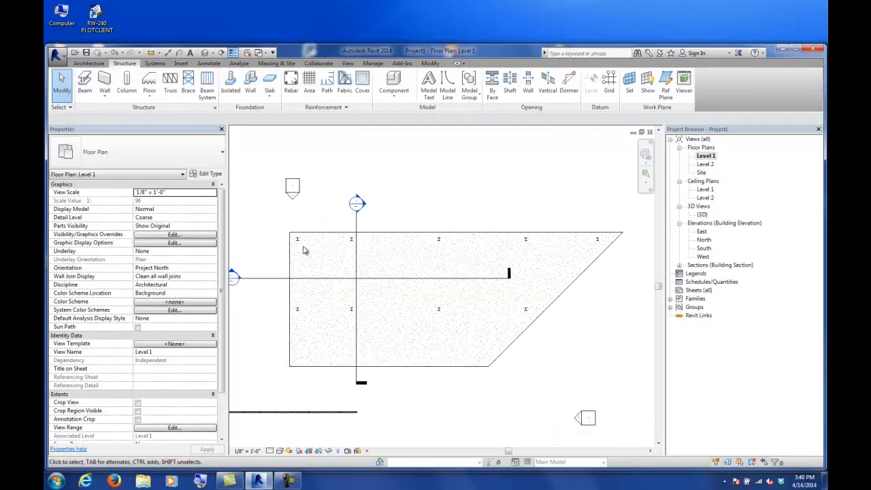
Place a W12X26 beam on Level 1 between the lower and upper columns of the leftmost column line
scroll(310, 251, up, 3)
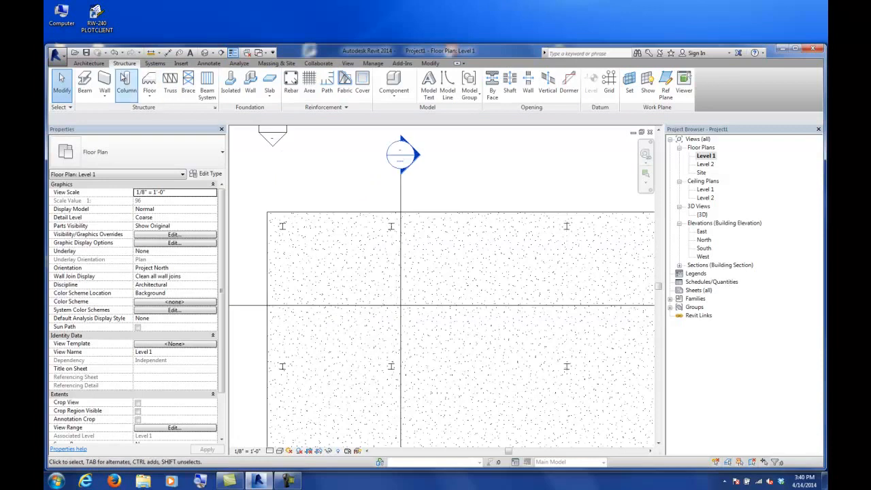
click(84, 82)
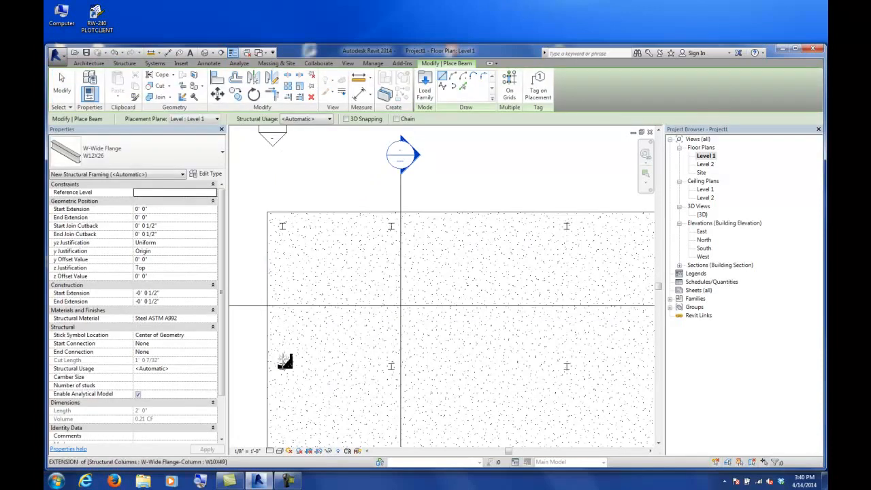
click(283, 366)
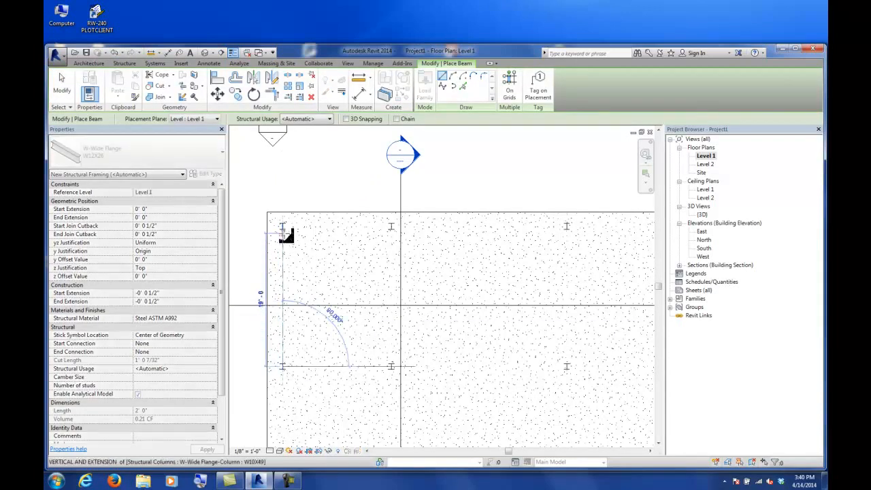
click(283, 225)
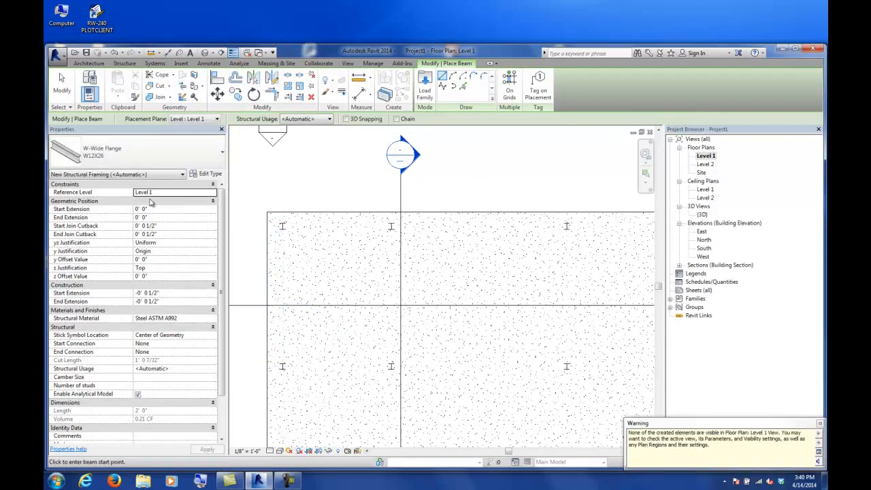
click(472, 189)
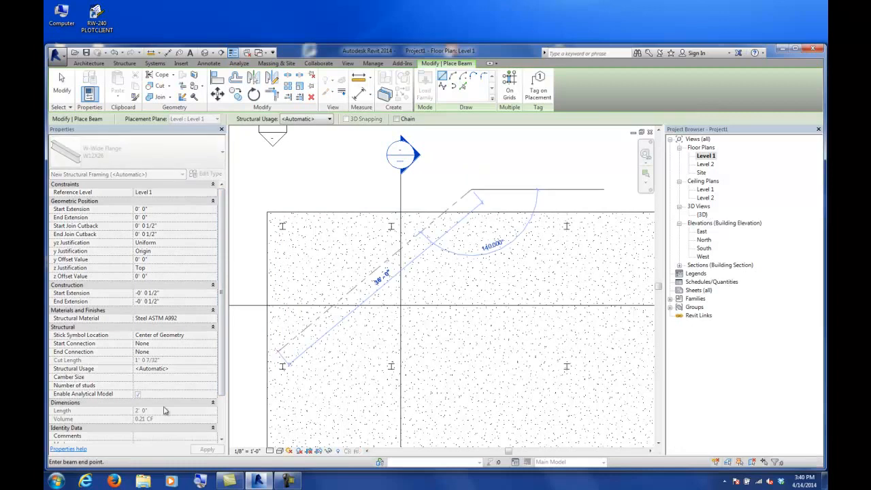
key(Escape)
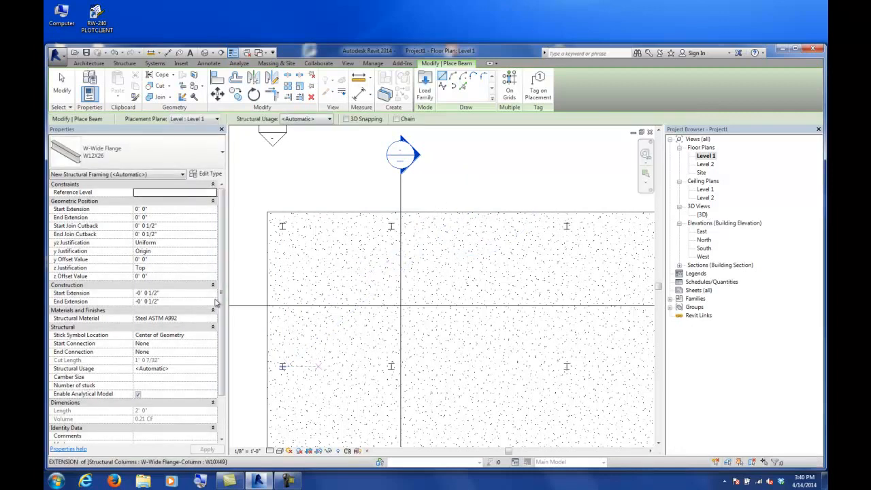
scroll(220, 295, down, 2)
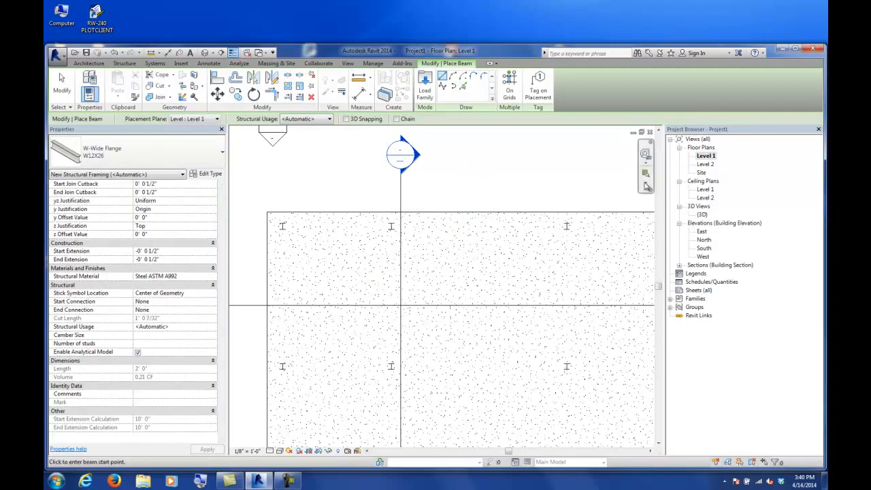
key(Escape)
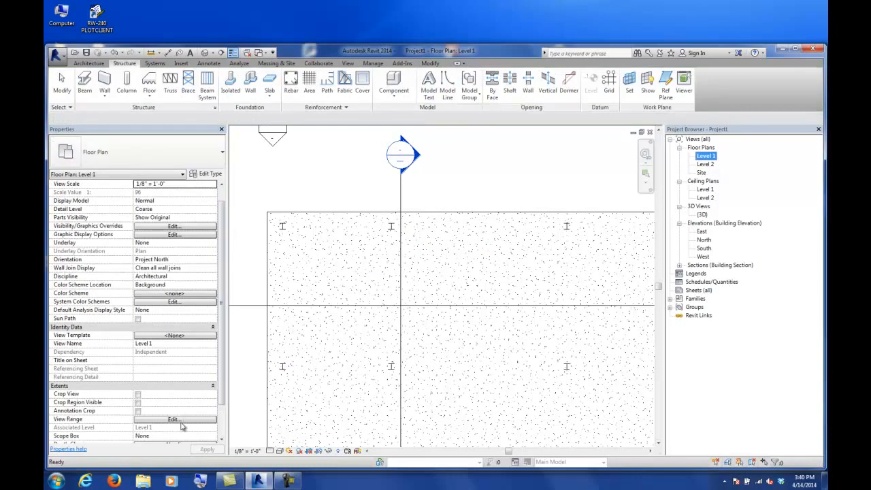
Set the view depth in the Level 1 plan's view range to Unlimited
click(174, 419)
click(379, 232)
click(381, 257)
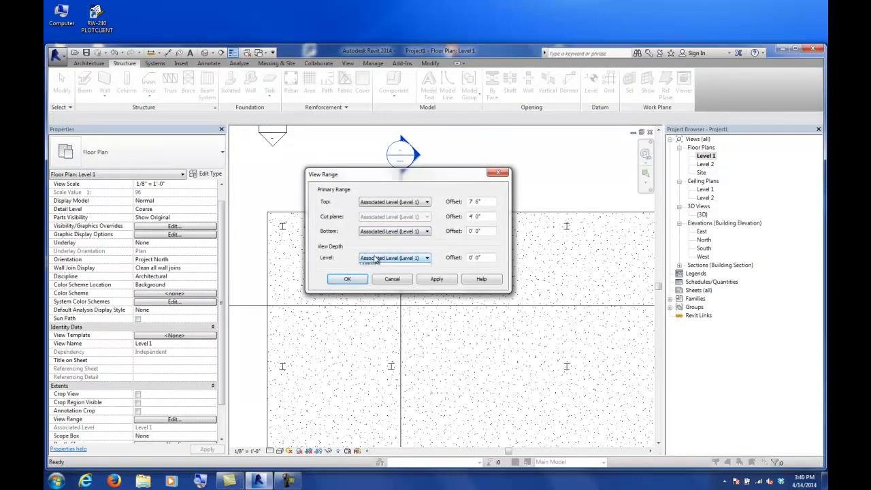
click(381, 257)
click(362, 282)
click(347, 280)
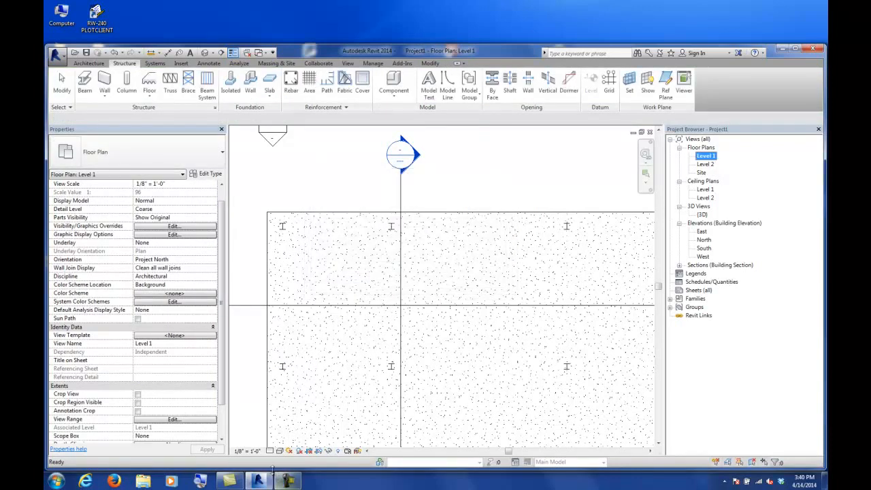
Set the Level 1 plan's detail level to Fine and its visual style to Wireframe
click(270, 450)
click(286, 439)
click(280, 450)
click(296, 403)
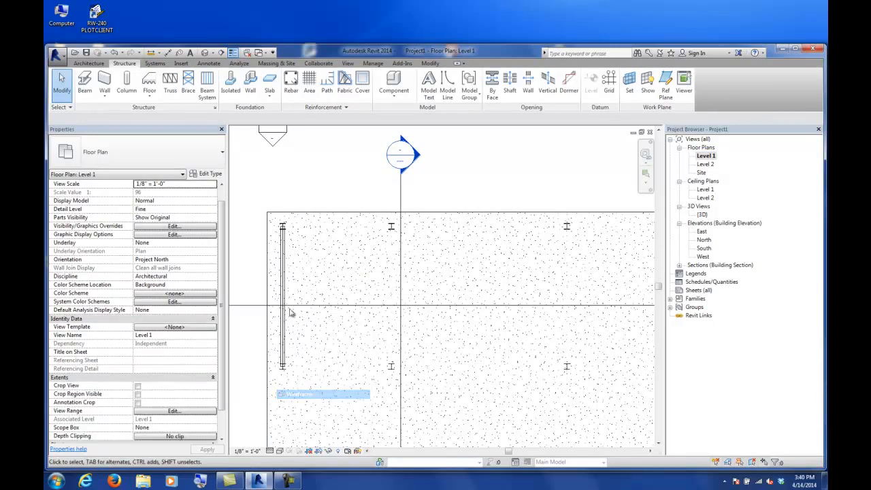
Copy the leftmost beam horizontally onto the second column line, using the upper column as the base point
click(283, 257)
click(235, 95)
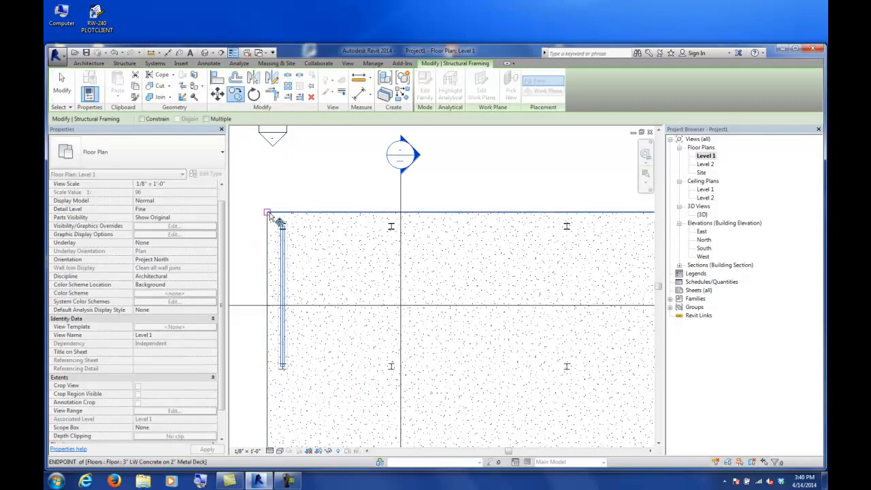
click(282, 226)
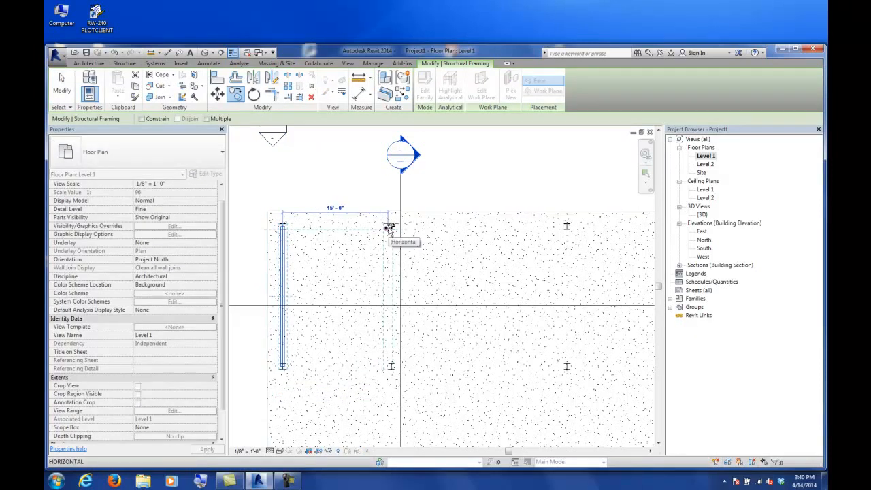
click(390, 226)
Copy the second beam in multiple mode onto the third and fourth column lines
click(236, 95)
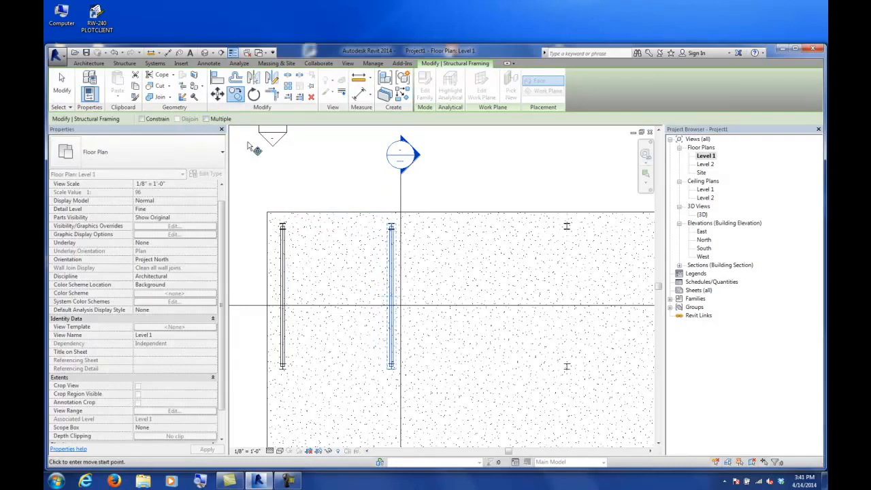
click(389, 228)
click(566, 230)
middle_drag(541, 343, 342, 325)
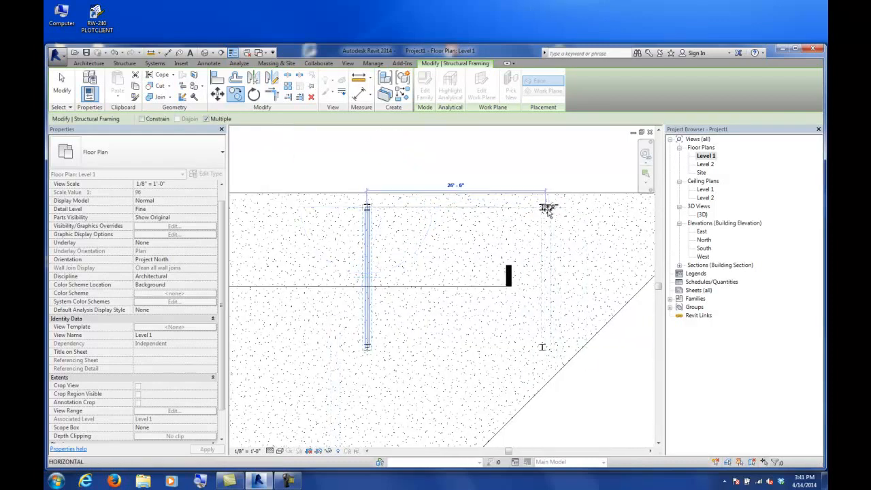
click(542, 208)
click(61, 85)
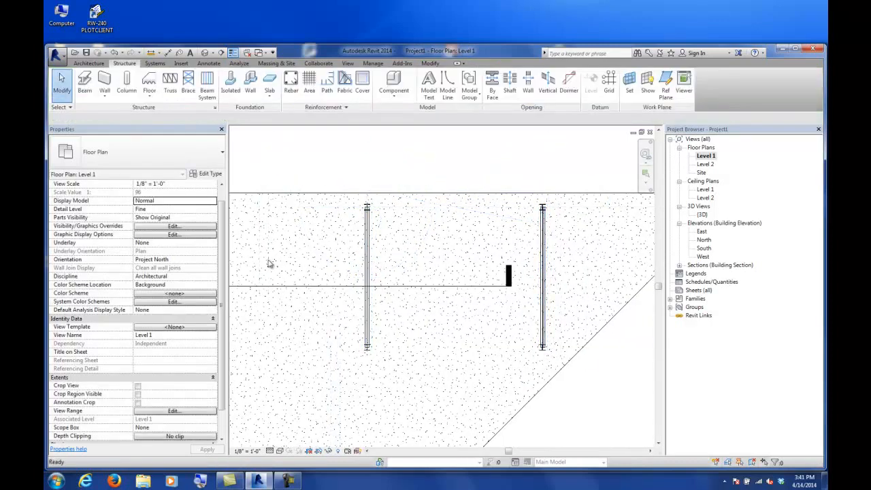
Draw one continuous W12X26 beam along the upper row from the leftmost column to the far right column
scroll(268, 262, down, 2)
middle_drag(381, 276, 523, 282)
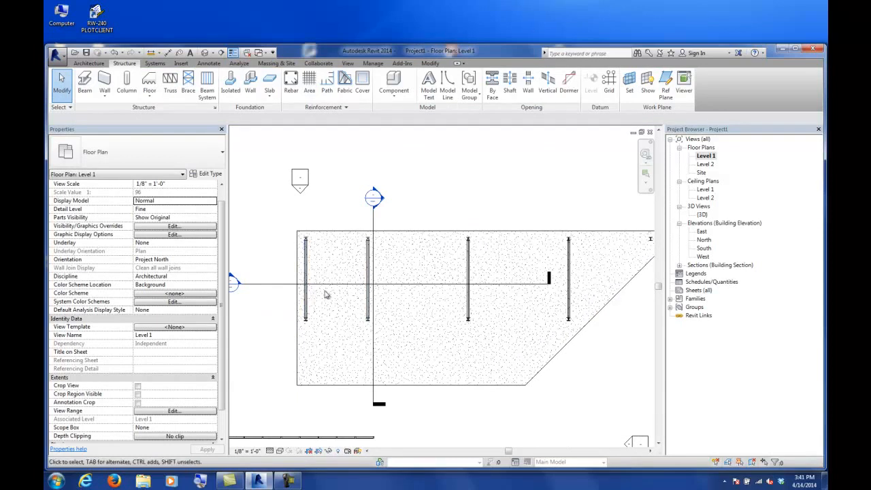
scroll(307, 241, up, 2)
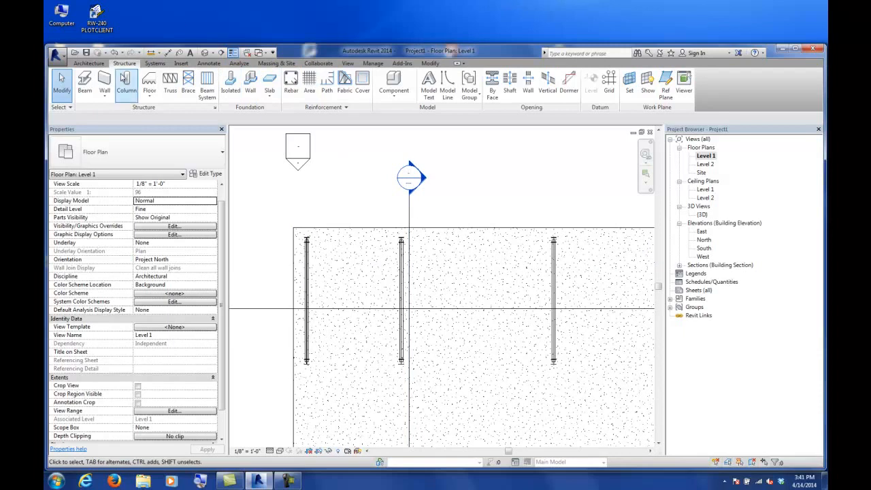
click(84, 83)
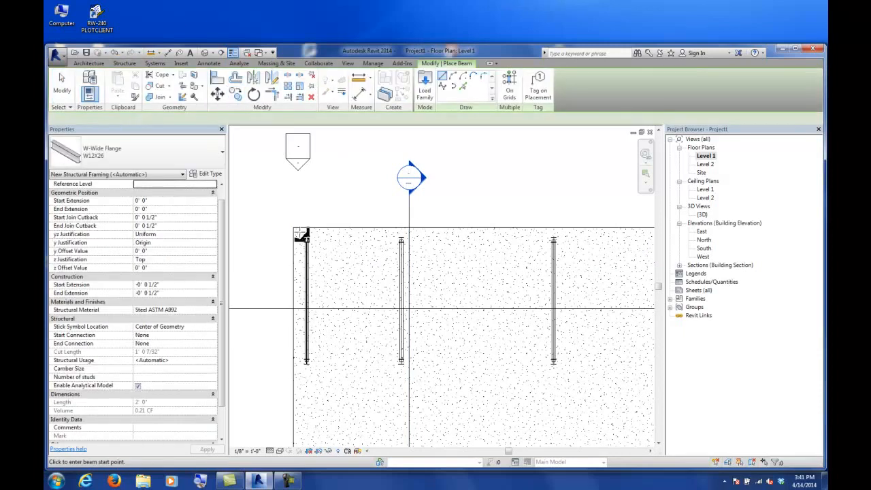
click(302, 234)
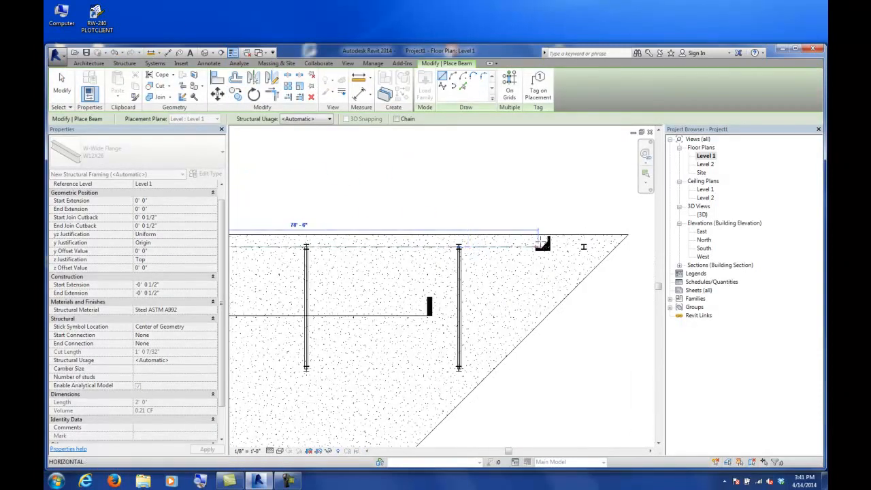
click(488, 253)
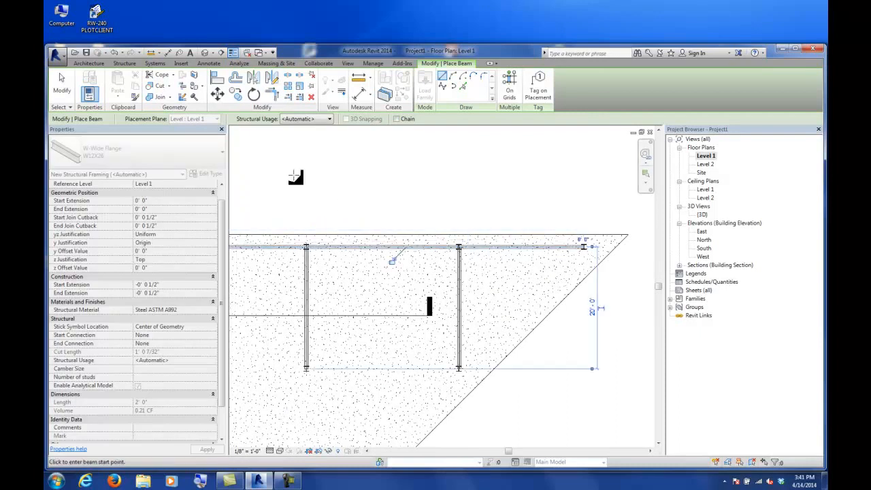
key(Escape)
key(Escape)
middle_drag(292, 283, 531, 209)
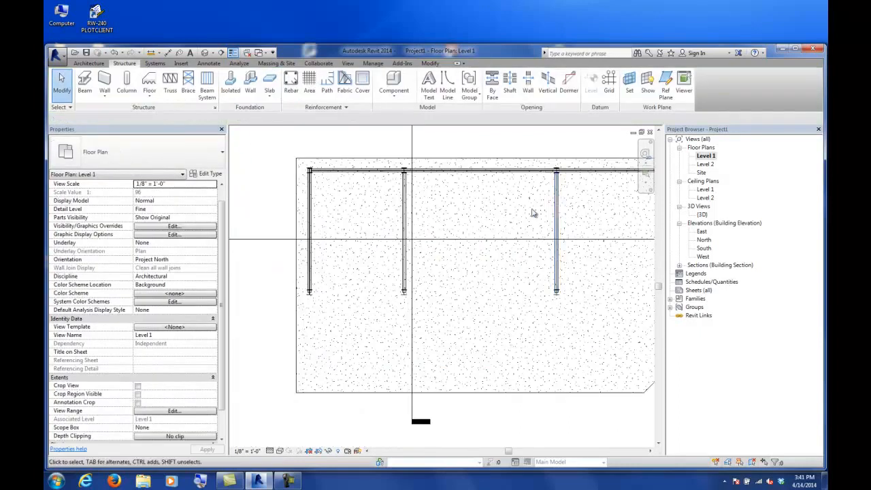
scroll(507, 210, down, 1)
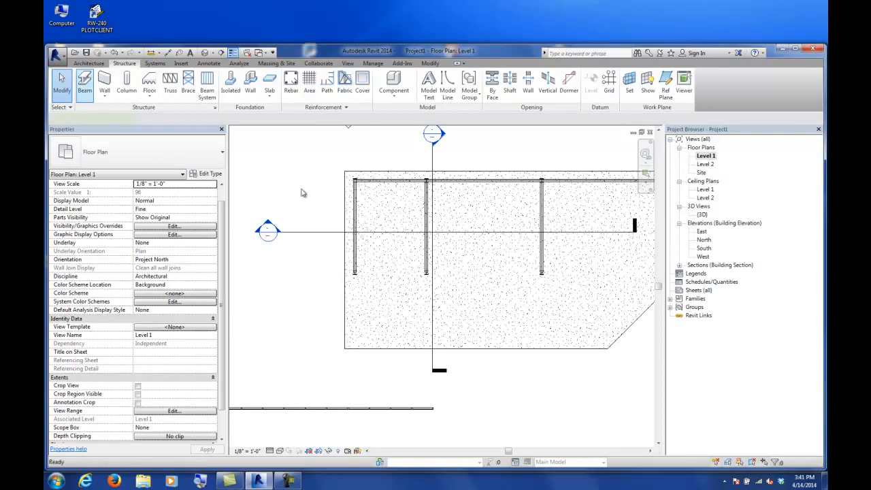
Draw one continuous W12X26 beam along the lower row from the leftmost column to the last column
click(94, 80)
click(354, 272)
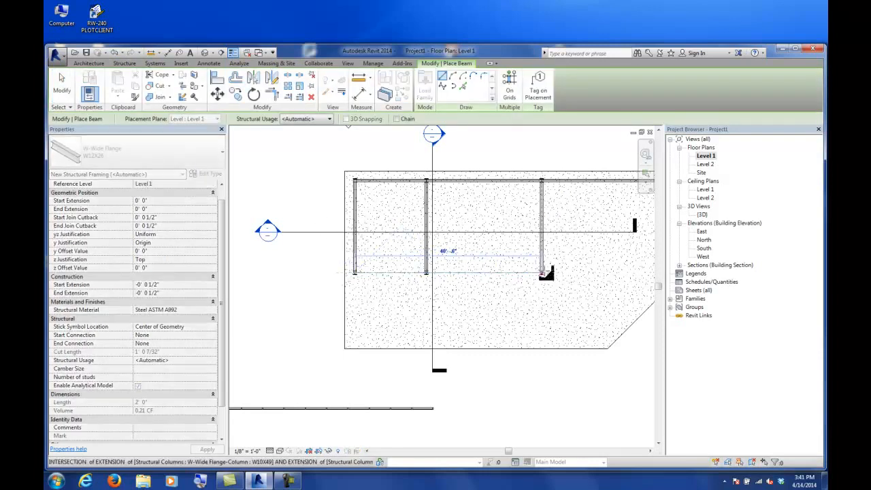
middle_drag(552, 271, 407, 268)
click(511, 270)
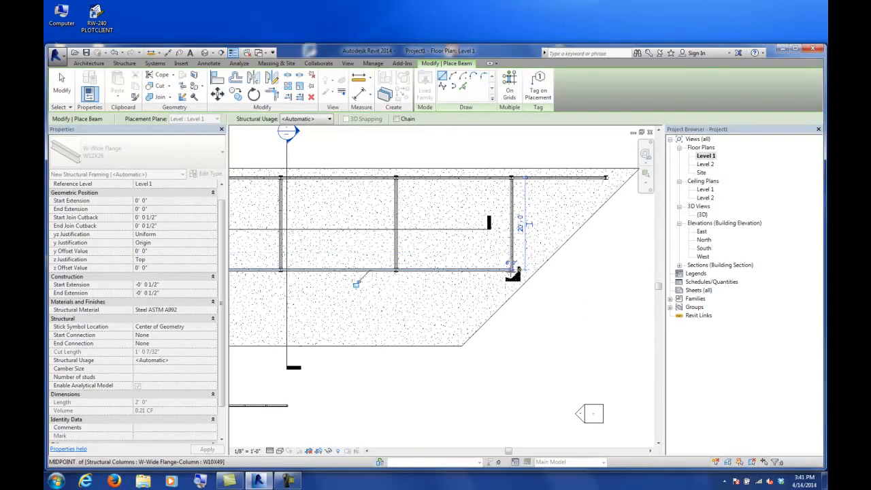
Draw a diagonal W12X26 beam from the last lower-row column to the far right column of the upper row
click(511, 270)
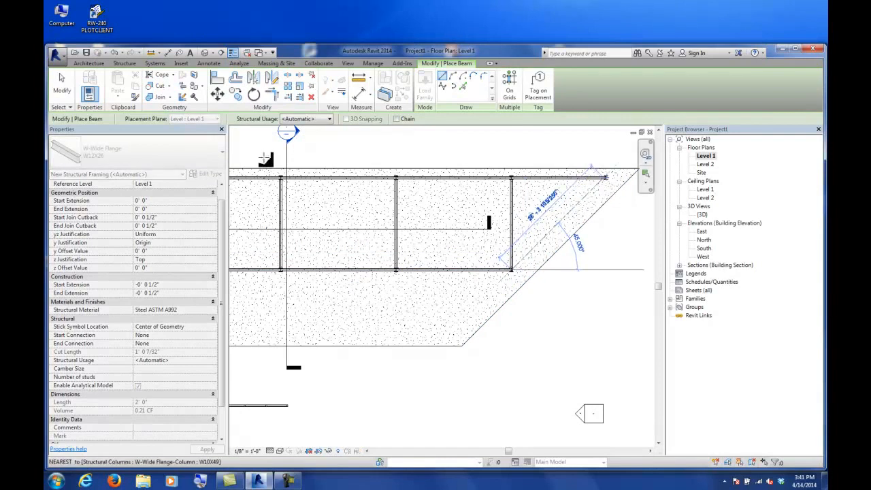
click(62, 83)
middle_drag(338, 296, 429, 292)
scroll(398, 259, down, 1)
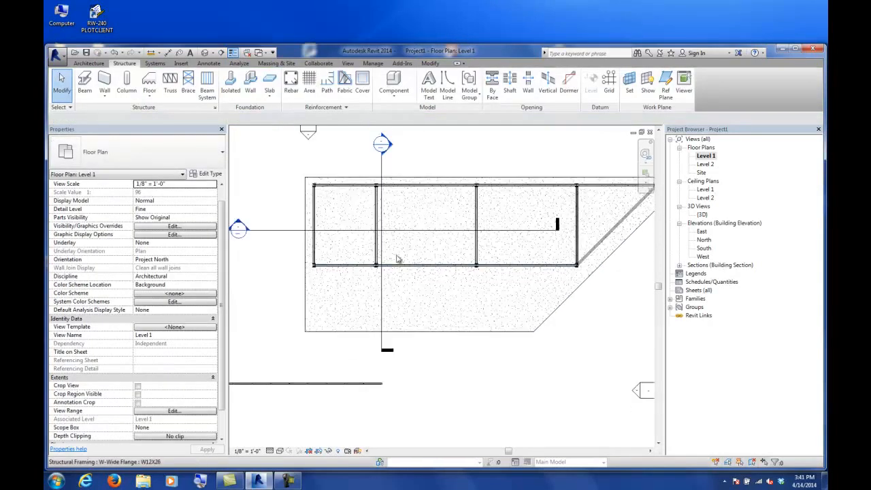
Place automatic W12X26 beam systems at 6' fixed spacing in all framing bays, including the triangular one, parallel to the cross beams
click(206, 85)
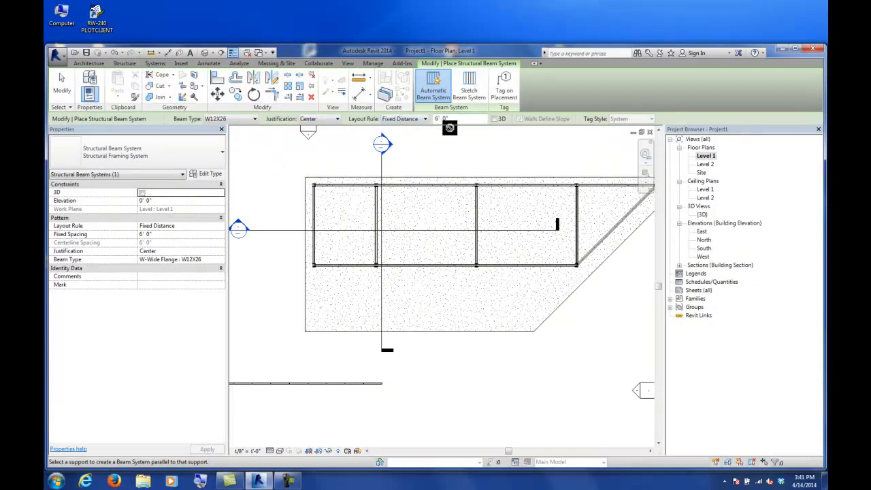
click(376, 226)
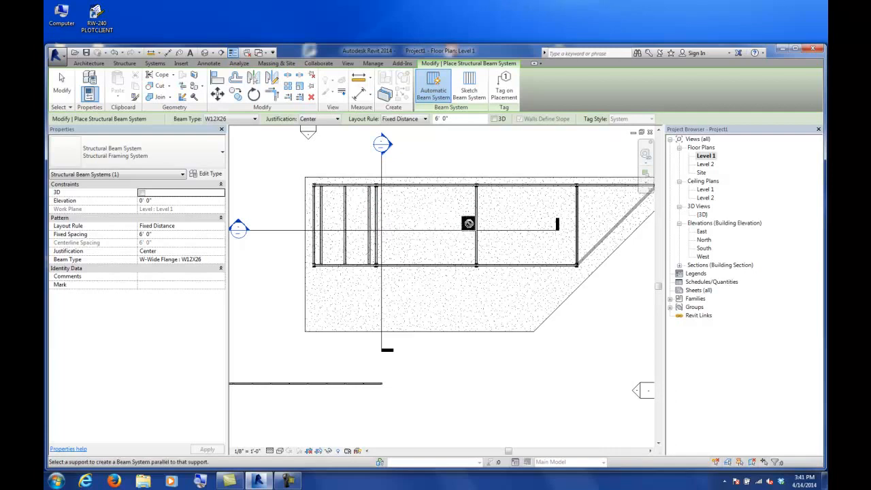
click(477, 226)
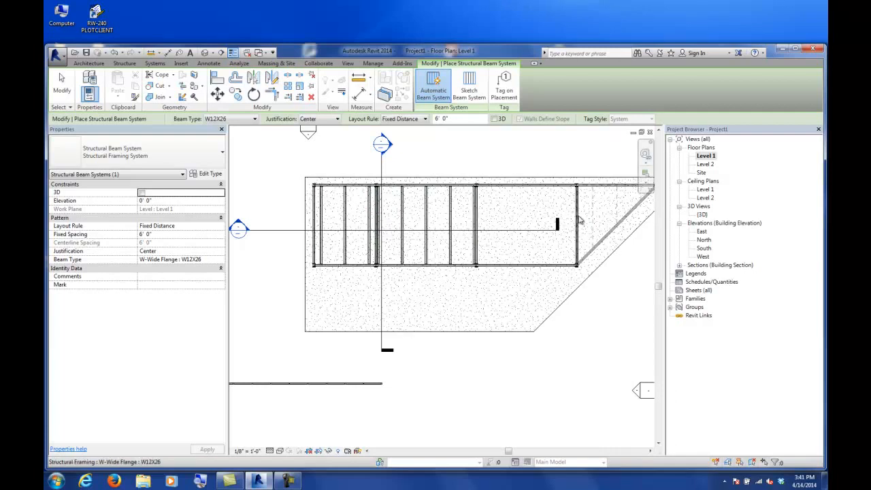
click(577, 221)
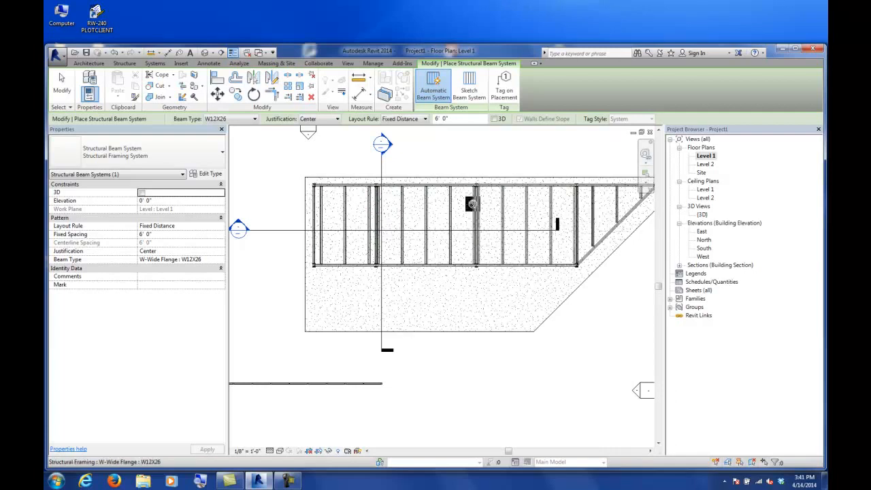
click(62, 85)
Edit the metal deck floor's boundary, set its span direction parallel to the upper horizontal edge, and finish the sketch
click(366, 172)
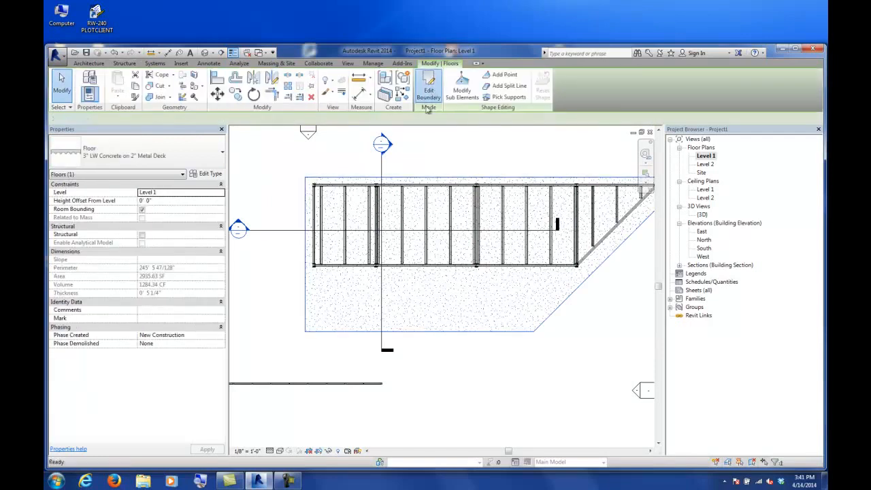
click(429, 94)
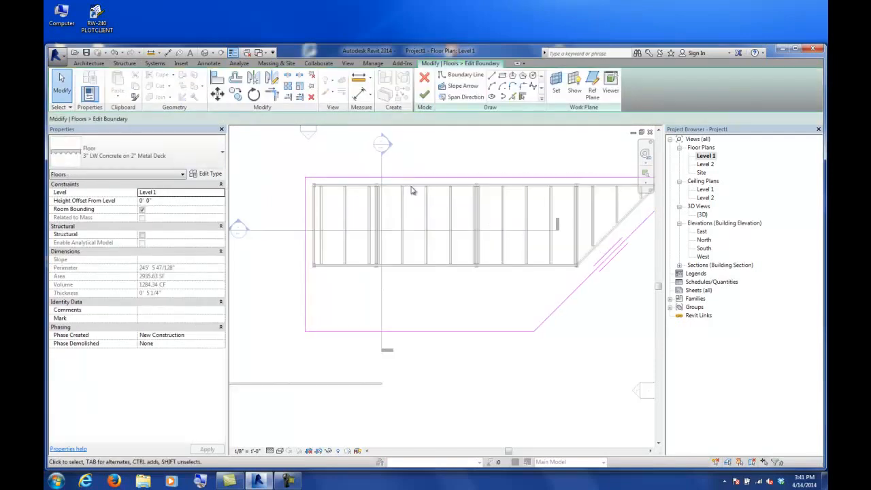
click(451, 98)
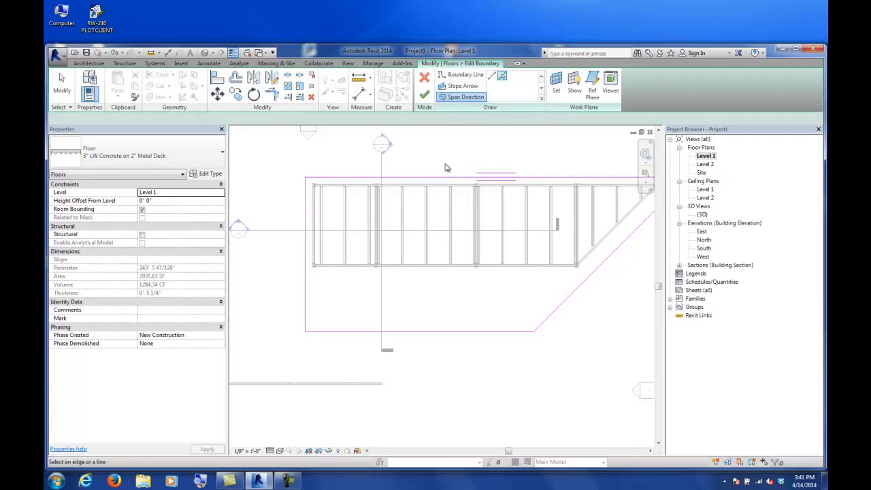
middle_drag(423, 237, 358, 247)
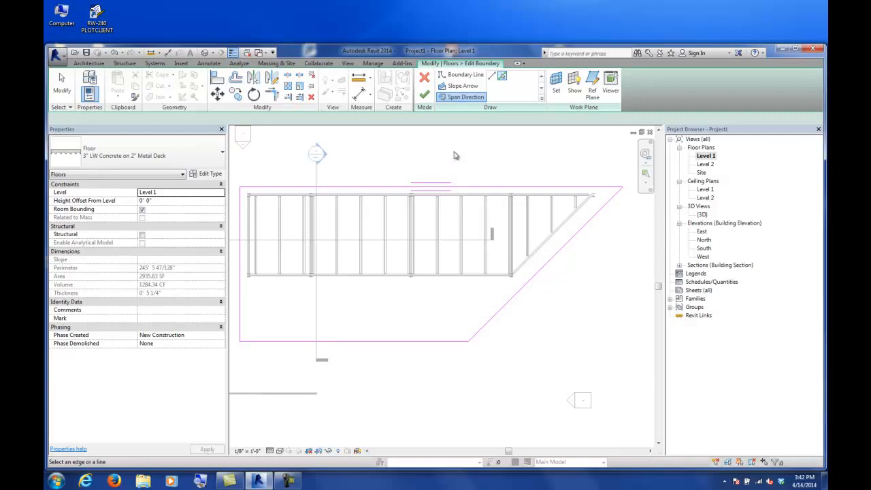
click(425, 96)
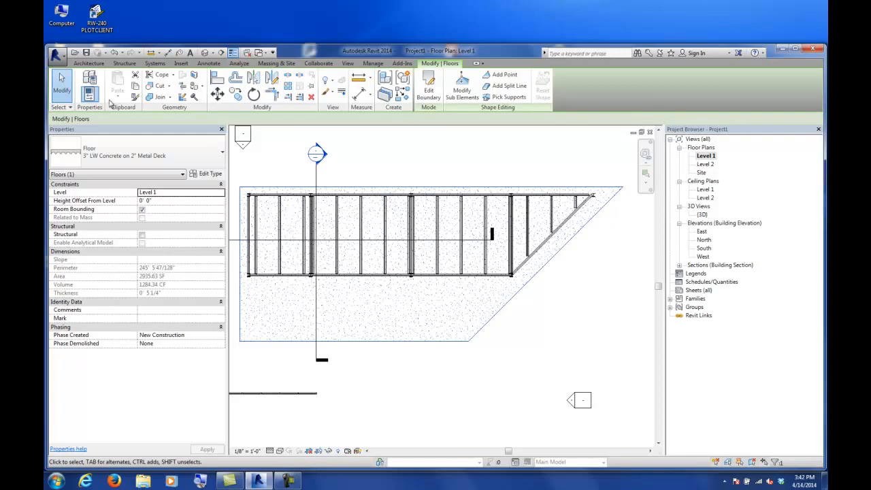
click(68, 89)
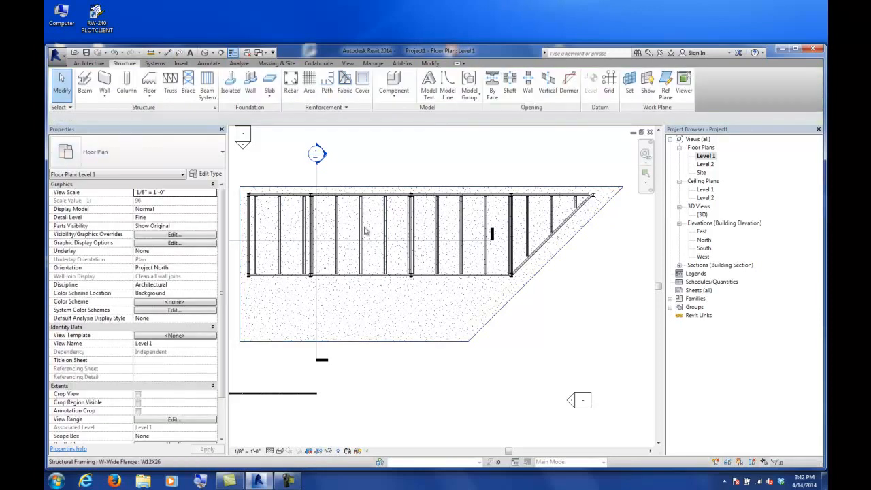
Reopen the floor's boundary sketch and draw a vertical boundary line along the second column line from the upper to the lower edge
scroll(422, 244, up, 2)
middle_drag(499, 264, 438, 292)
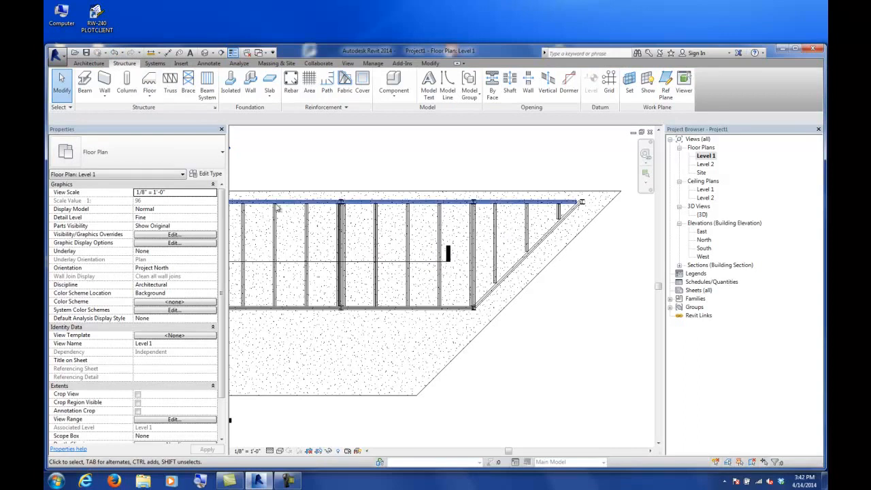
click(537, 274)
click(428, 82)
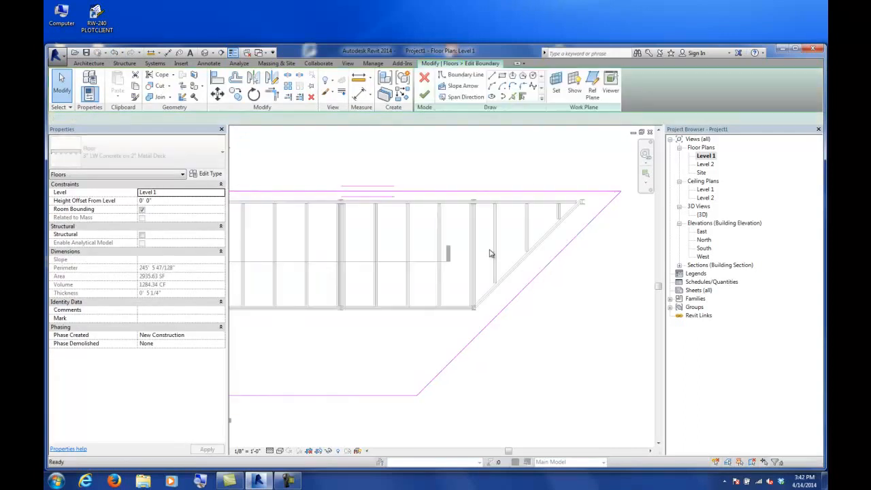
scroll(490, 249, down, 4)
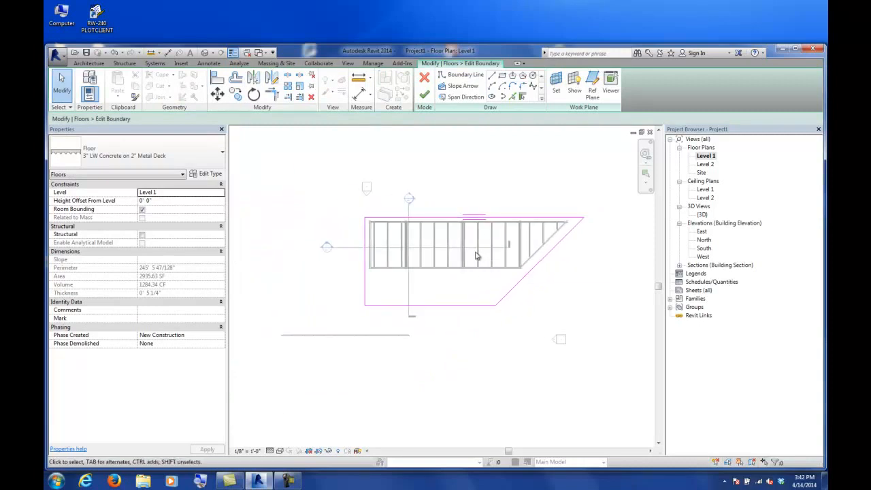
scroll(458, 255, up, 1)
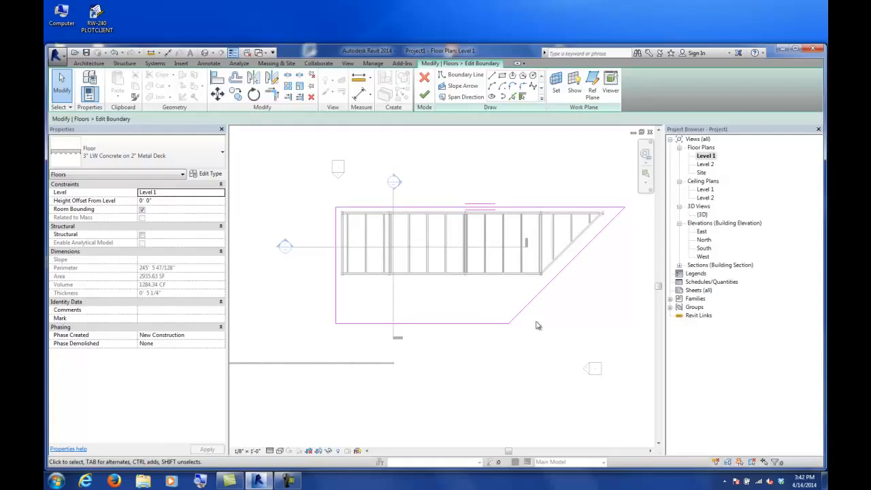
click(450, 79)
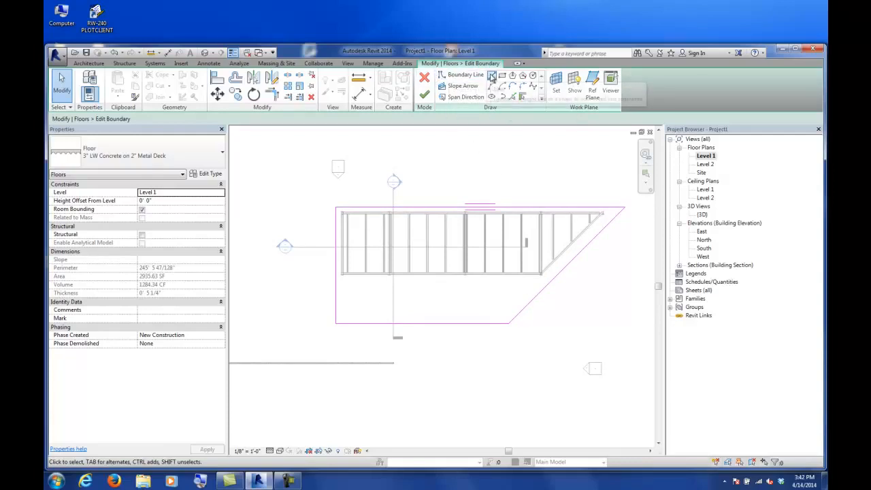
click(391, 208)
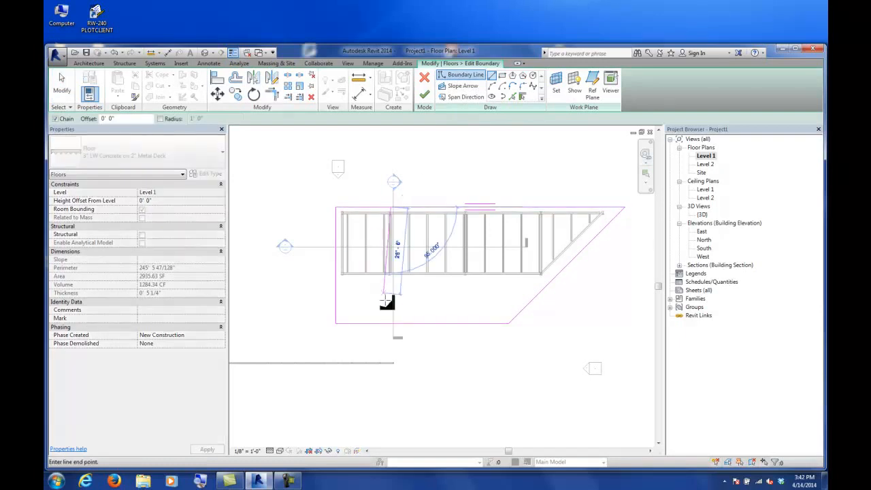
click(61, 85)
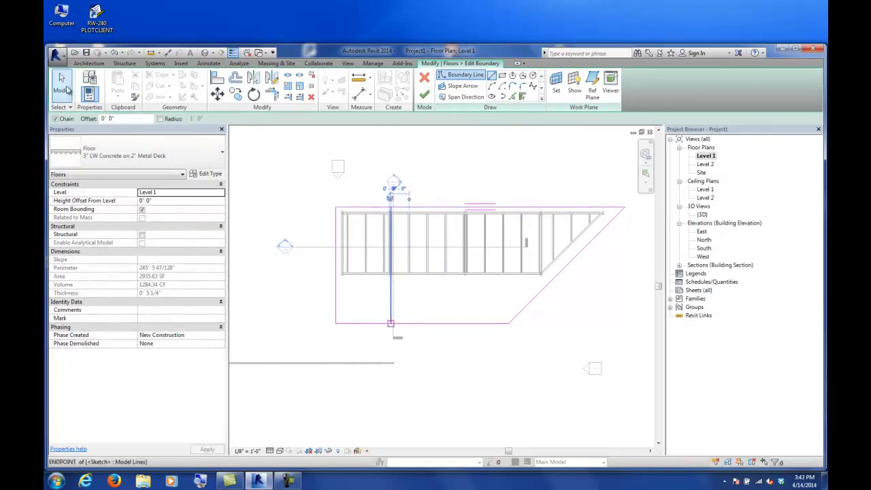
click(272, 96)
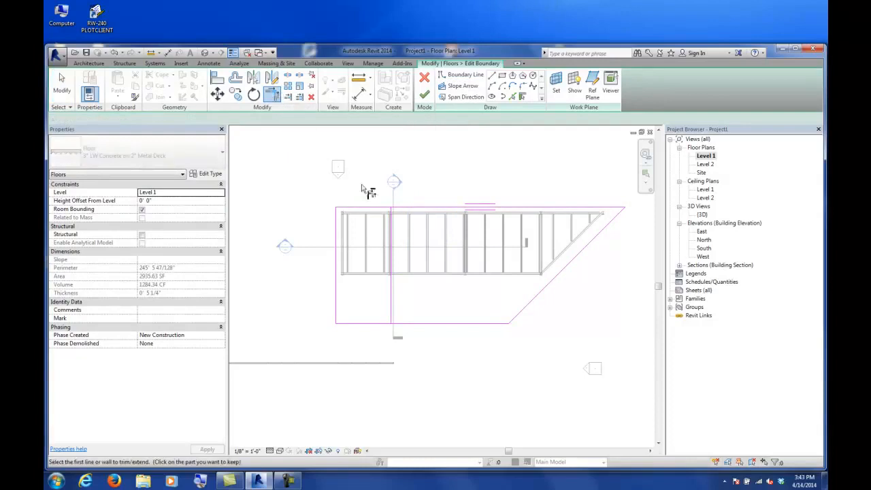
click(370, 208)
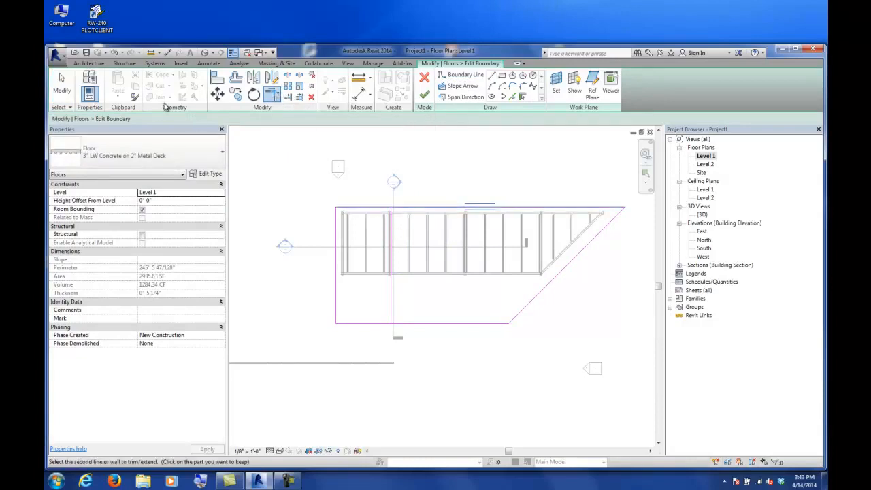
click(62, 85)
Copy all of the floor's sketch lines, including the new dividing line, to the clipboard
drag(620, 365, 335, 137)
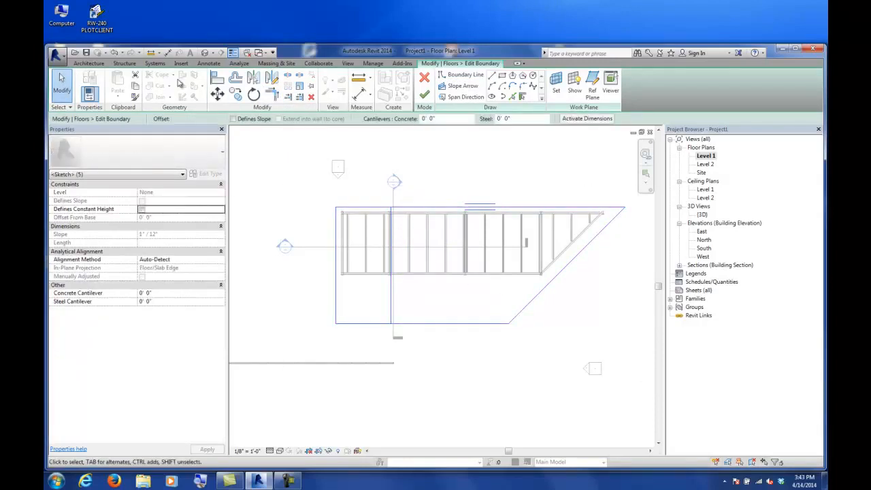
click(136, 87)
click(280, 174)
Trim the floor sketch to the rectangle left of the dividing line, delete the leftover diagonal edge, and finish the boundary
click(279, 97)
click(385, 206)
click(390, 217)
click(390, 226)
click(375, 324)
key(Escape)
key(Escape)
click(588, 244)
key(Delete)
click(422, 95)
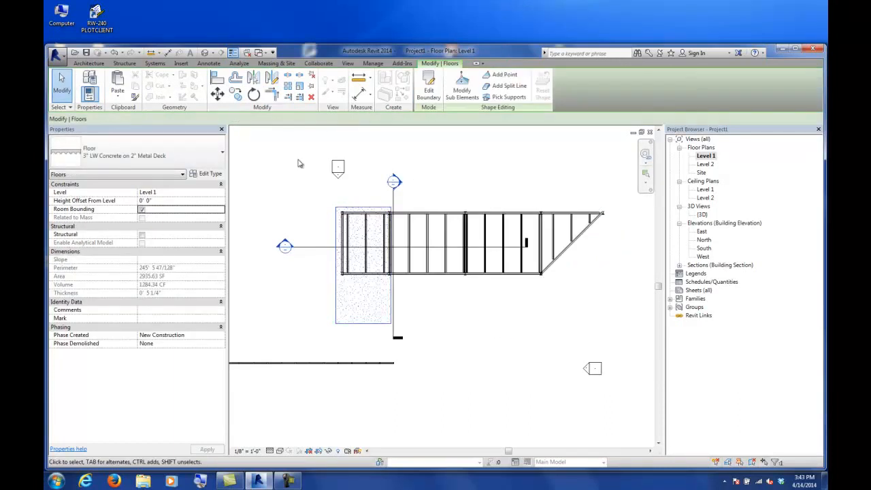
Start a similar floor from the remaining rectangular one and paste the copied boundary lines at their original location
click(296, 179)
right_click(337, 212)
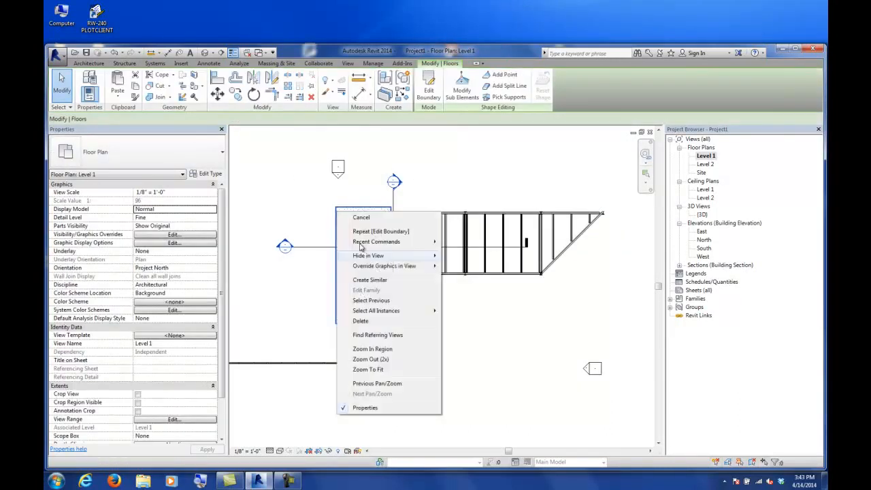
click(398, 282)
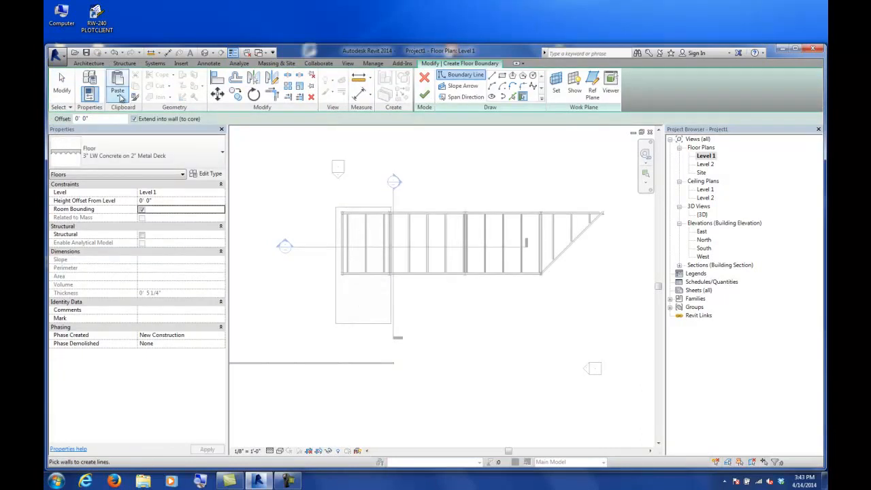
click(118, 98)
click(139, 168)
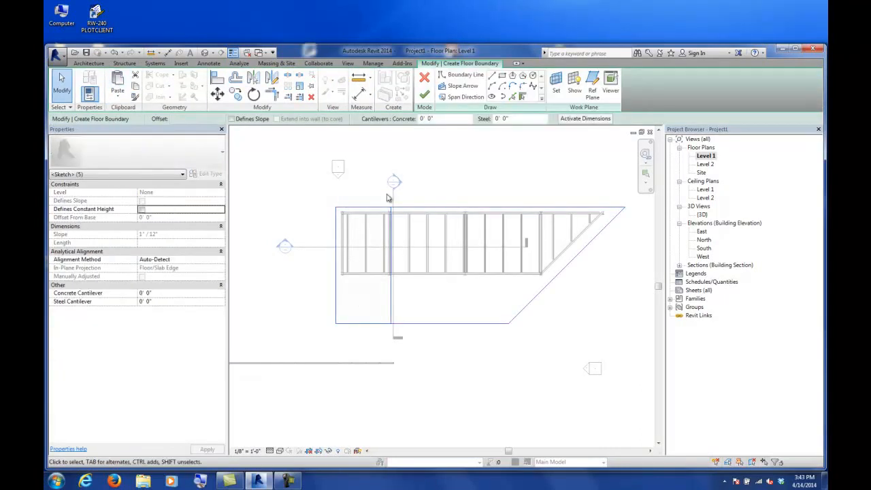
click(334, 184)
click(335, 224)
key(Escape)
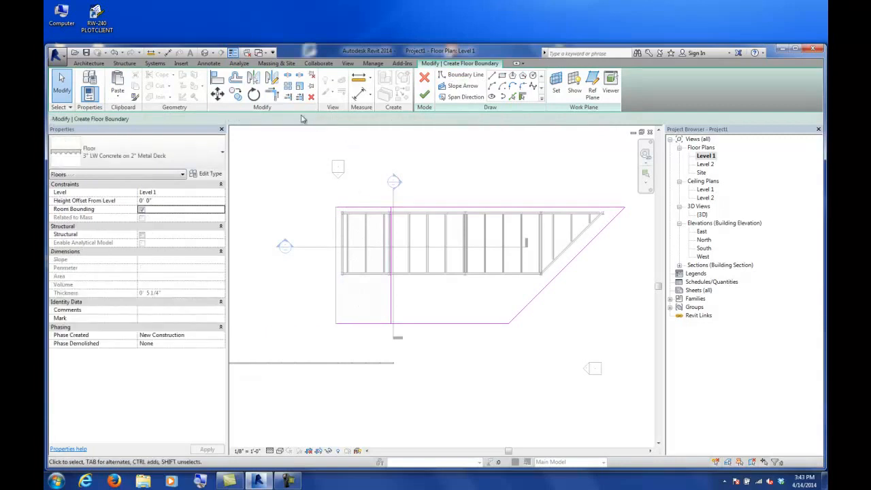
Trim the pasted boundary to the area right of the dividing line and finish the second floor
click(402, 207)
click(392, 218)
click(392, 228)
click(407, 323)
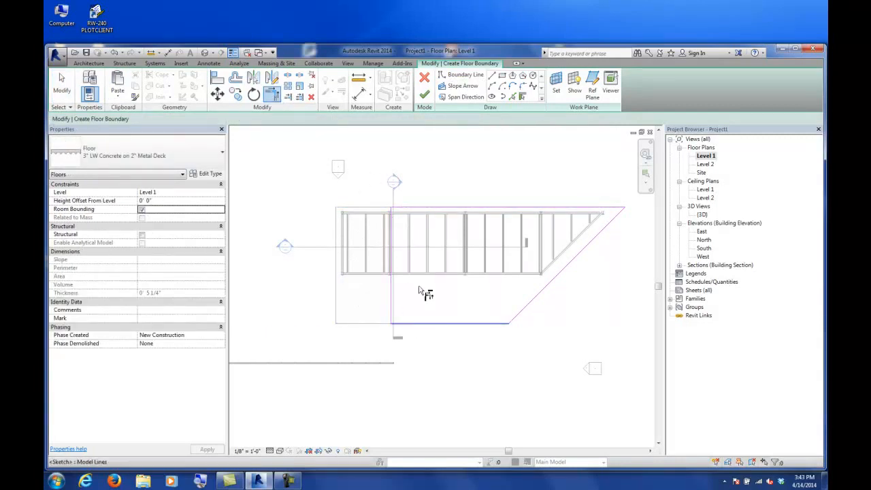
click(423, 95)
Join the geometry of the left and right metal deck floors
scroll(389, 327, up, 3)
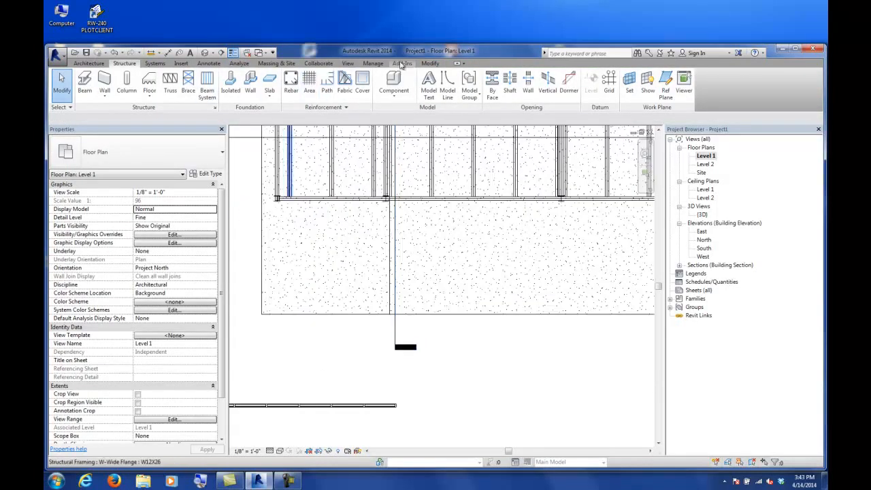
click(430, 63)
click(170, 97)
click(194, 113)
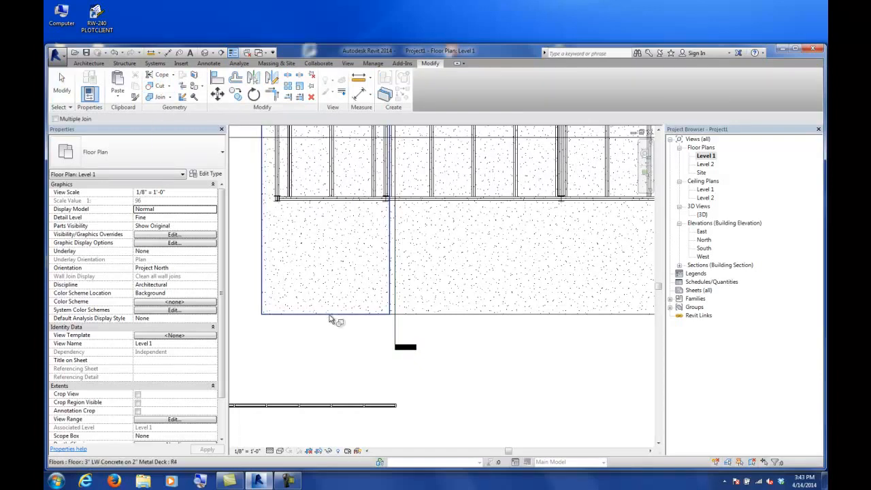
click(333, 320)
click(411, 316)
scroll(328, 326, down, 3)
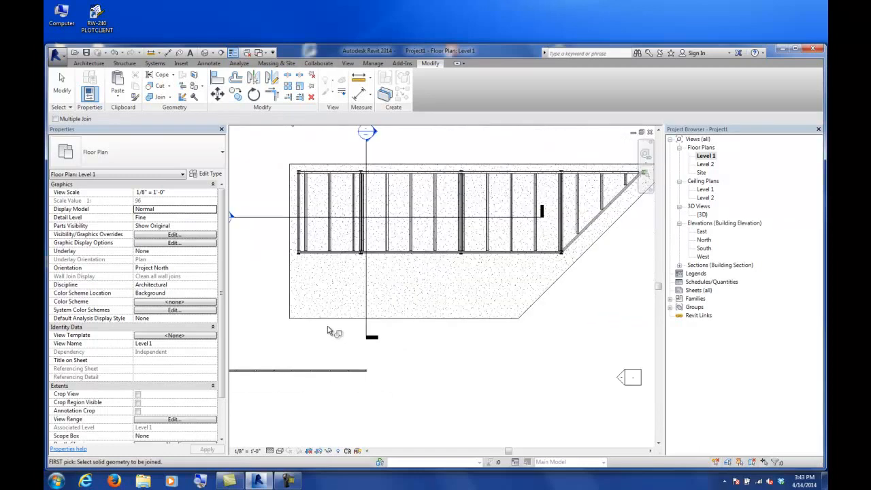
click(72, 80)
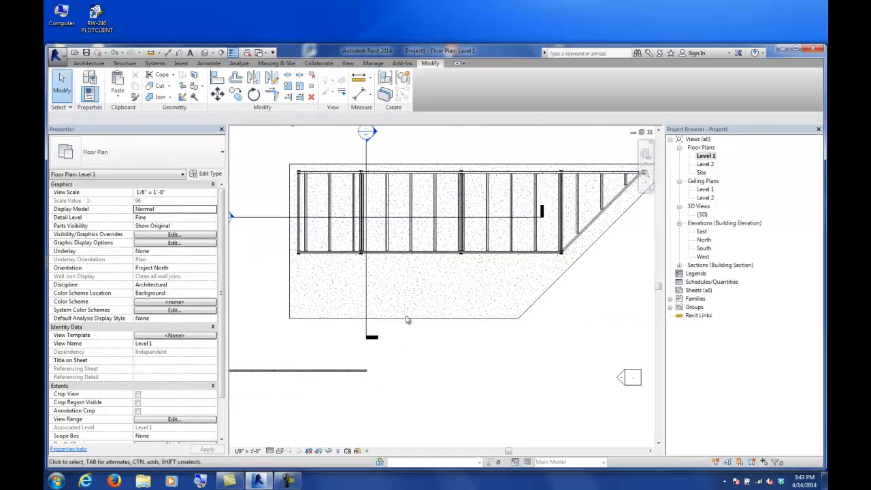
Edit the right metal deck floor's boundary, set its span direction along the diagonal edge, and finish the sketch
click(407, 320)
click(427, 86)
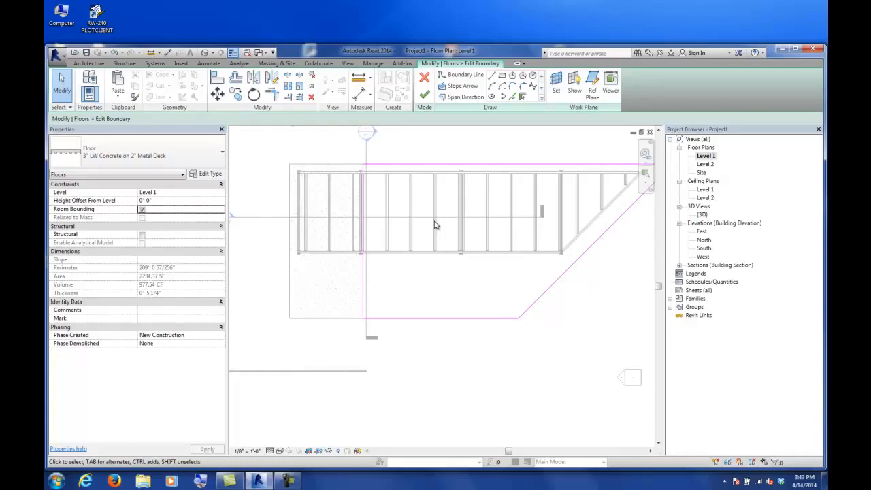
middle_drag(457, 234, 410, 249)
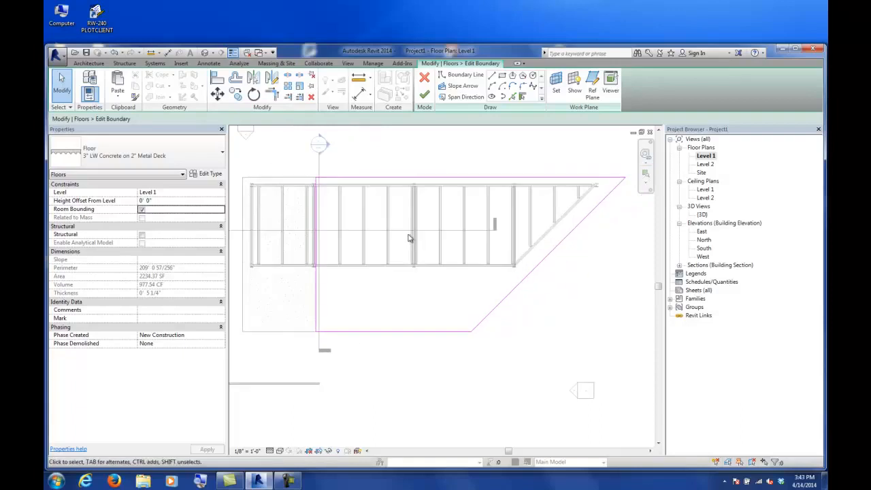
click(449, 97)
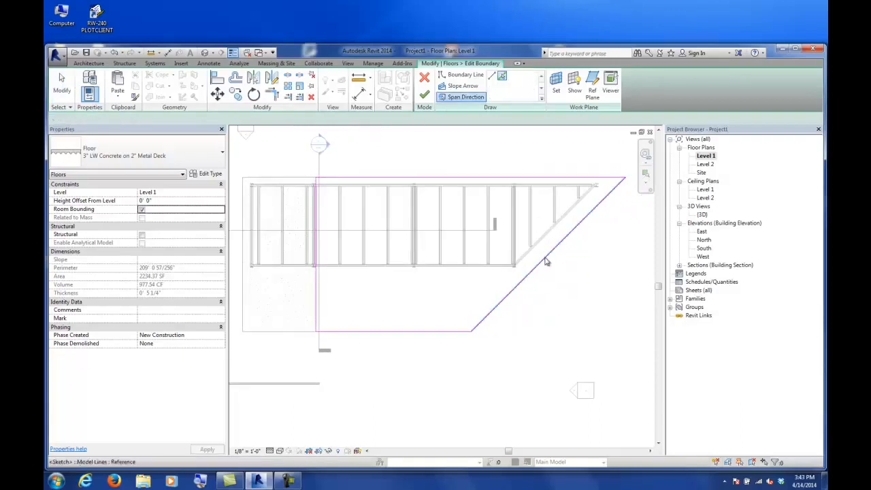
click(424, 95)
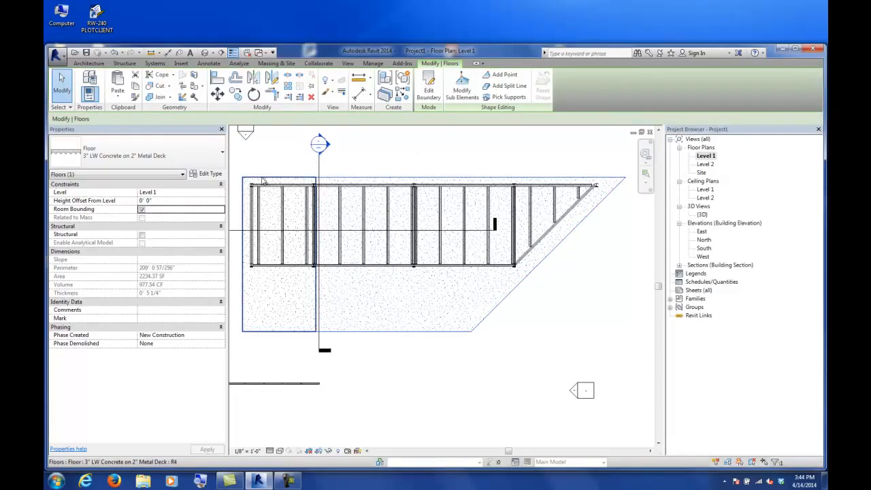
Open the left metal deck floor's boundary sketch, check the span direction on its upper edge, and close the sketch
click(429, 88)
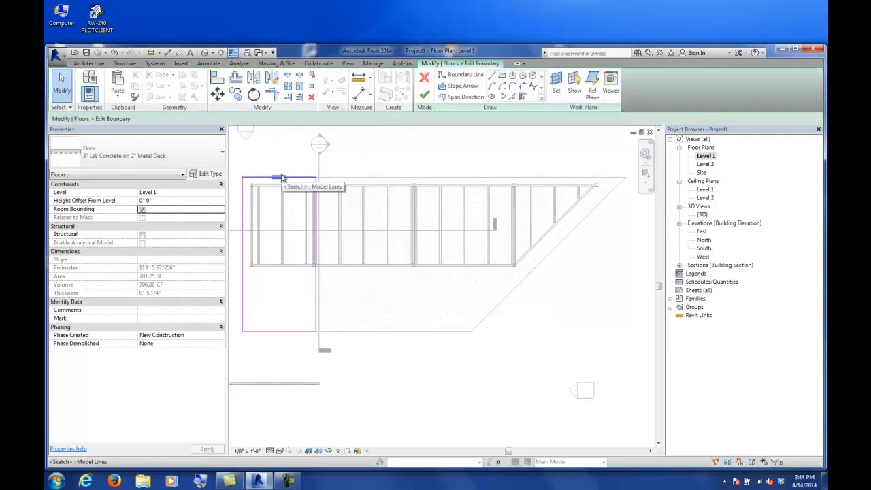
click(423, 95)
click(407, 156)
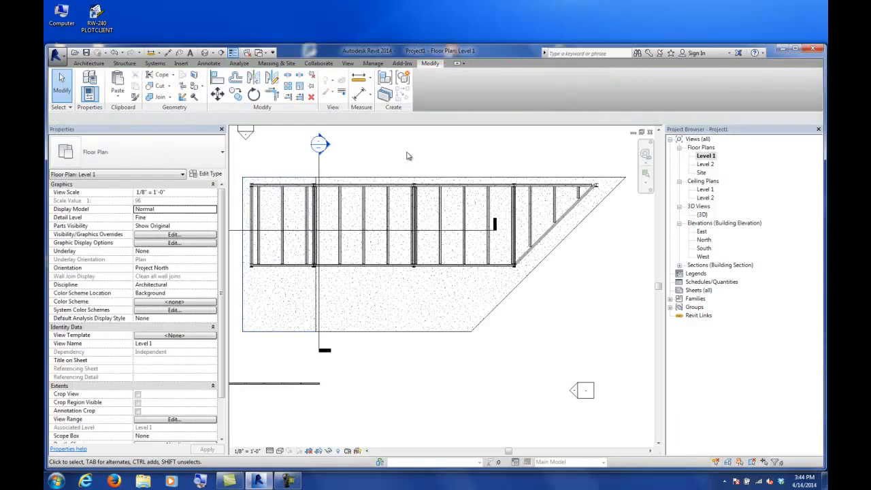
middle_drag(360, 184, 373, 200)
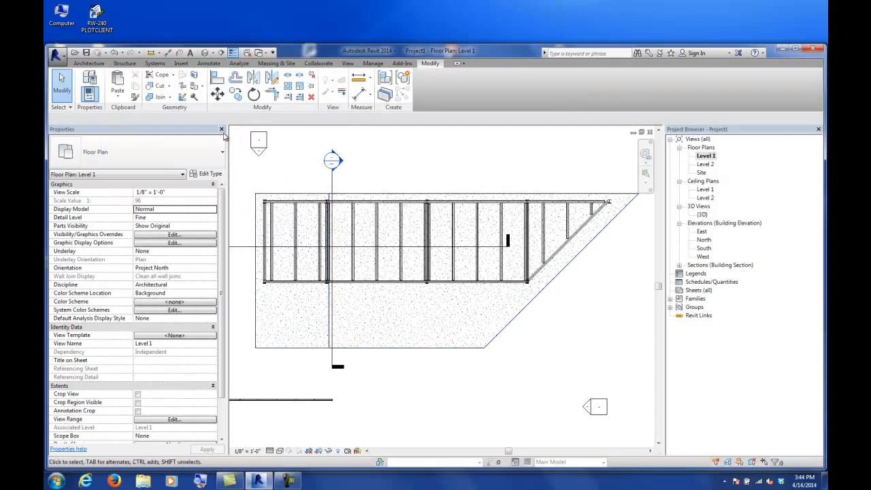